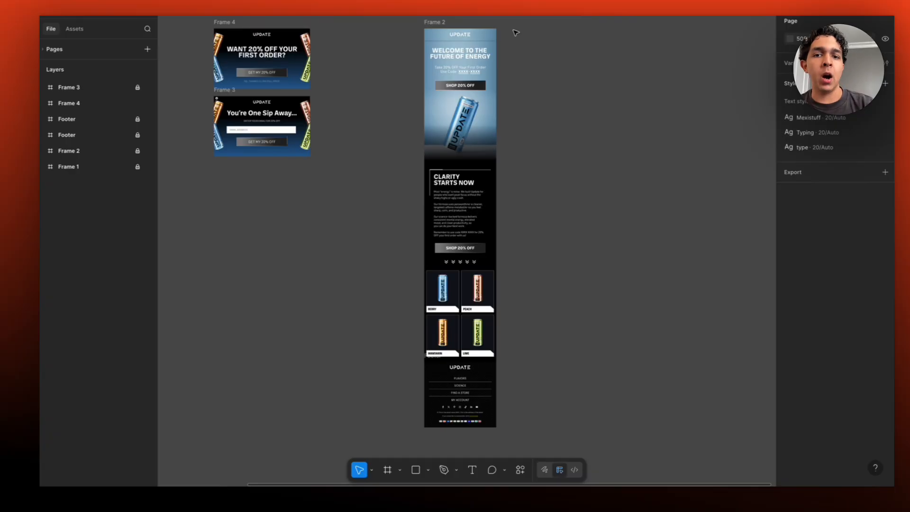
Draw a slice of about 600 × 273 over the logo and headline at the top of the welcome email in Frame 2.
{"action": "left_click", "coordinate": [400, 469]}
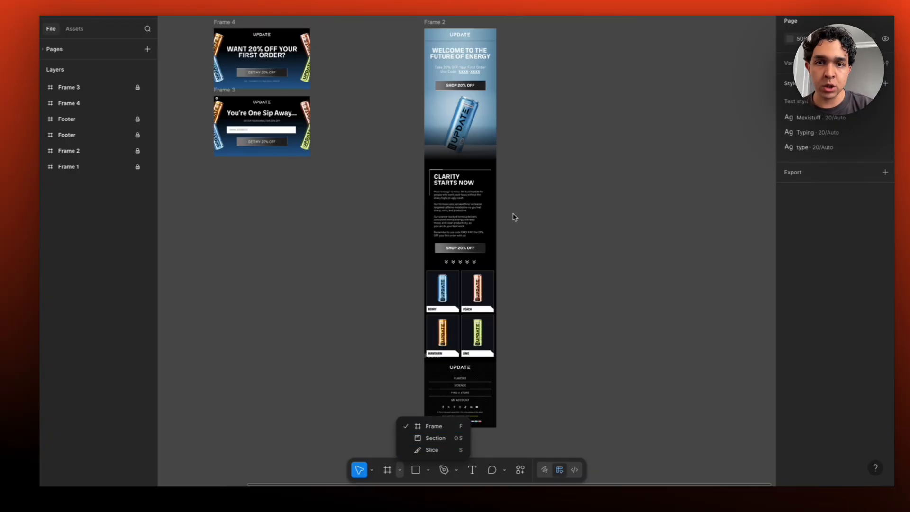
{"action": "left_click", "coordinate": [518, 88]}
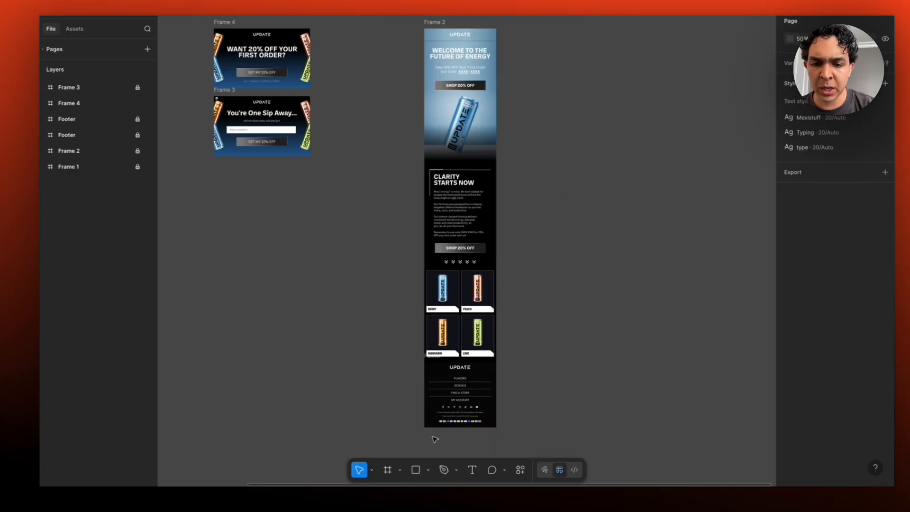
{"action": "left_click", "coordinate": [400, 470]}
{"action": "left_click", "coordinate": [432, 449]}
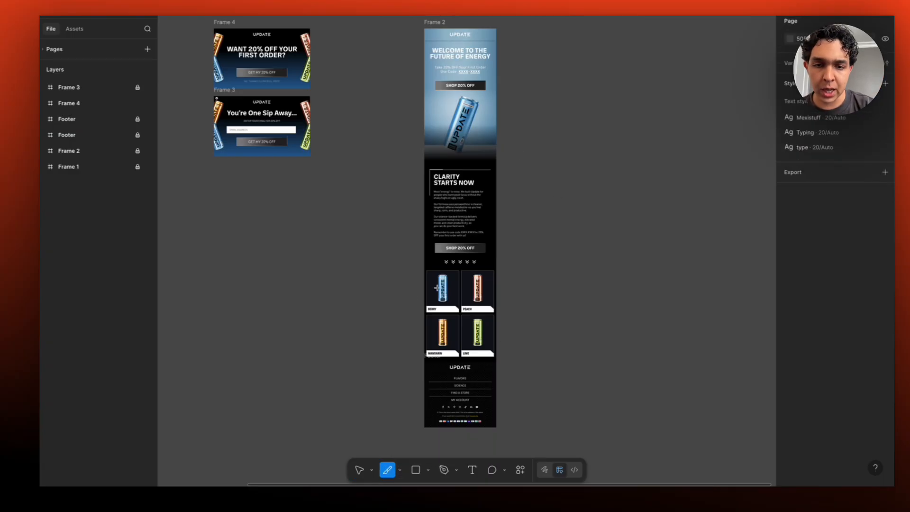
{"action": "left_click_drag", "start_coordinate": [402, 16], "coordinate": [477, 117]}
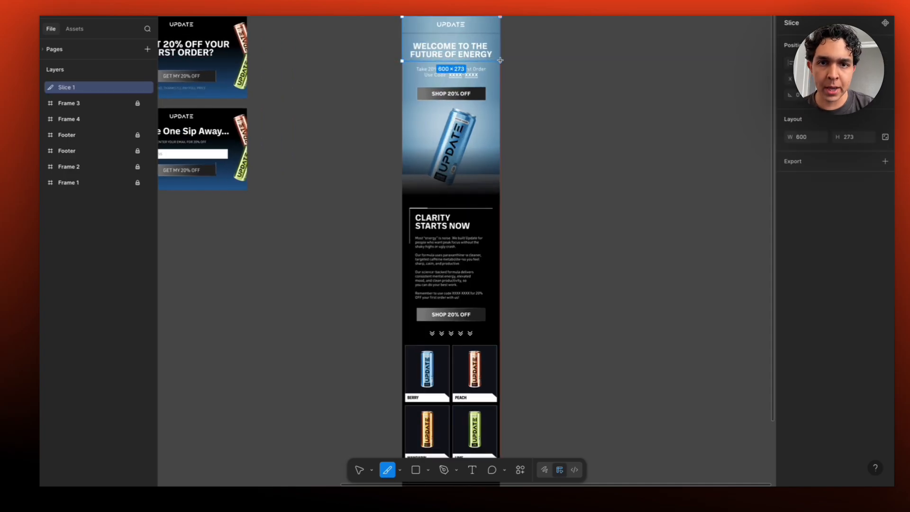
Duplicate the header slice for the discount text and first shop button, and again for the can image at about 600 × 556.
{"action": "key", "text": "ctrl+d"}
{"action": "key", "text": "ctrl+d"}
{"action": "left_click_drag", "start_coordinate": [476, 148], "coordinate": [475, 195]}
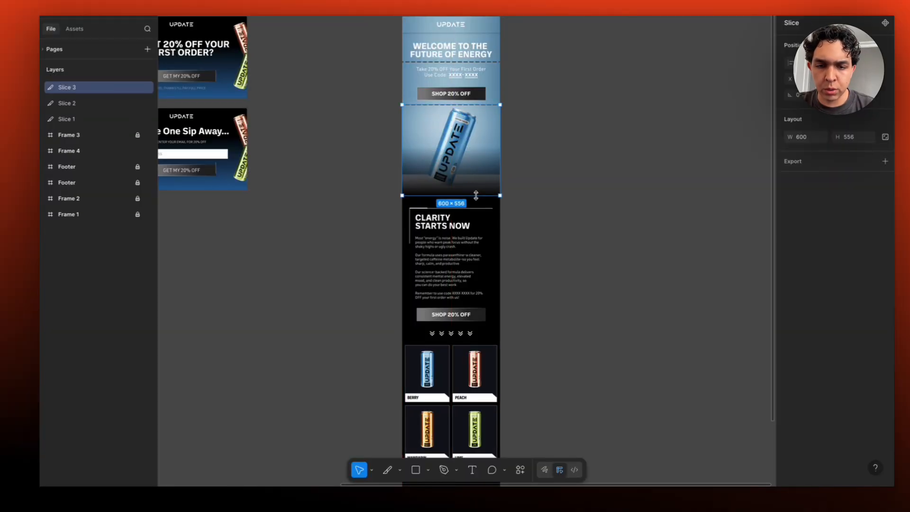
Add duplicate slices over the "Clarity Starts Now" heading, about 225 px high, and over its body text, about 434 px high.
{"action": "key", "text": "ctrl+d"}
{"action": "left_click_drag", "start_coordinate": [476, 159], "coordinate": [475, 249]}
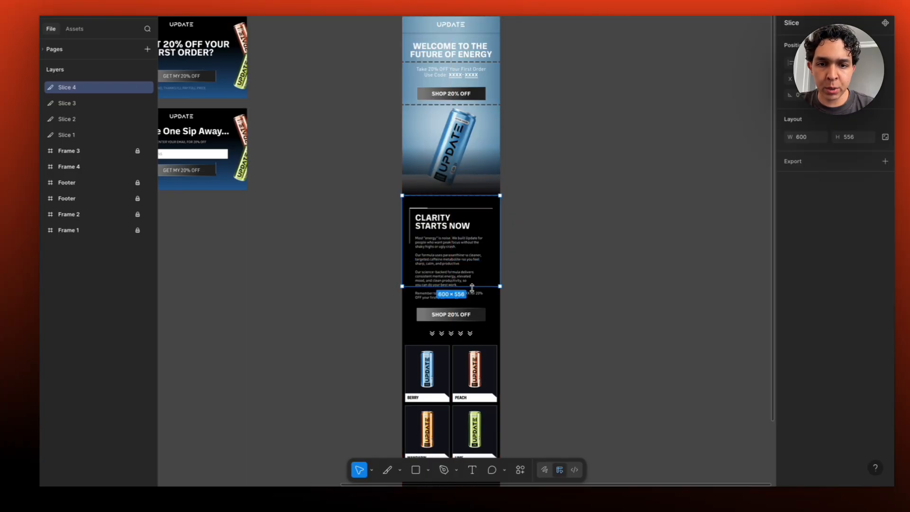
{"action": "left_click_drag", "start_coordinate": [472, 288], "coordinate": [480, 232]}
{"action": "key", "text": "ctrl+d"}
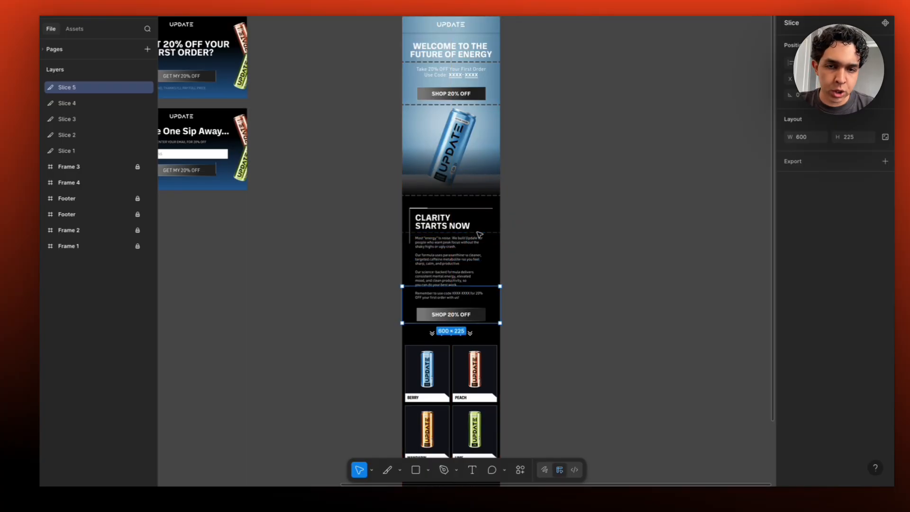
{"action": "mouse_move", "coordinate": [479, 302]}
{"action": "left_mouse_down"}
{"action": "mouse_move", "coordinate": [479, 252]}
{"action": "mouse_move", "coordinate": [479, 303]}
{"action": "left_mouse_up"}
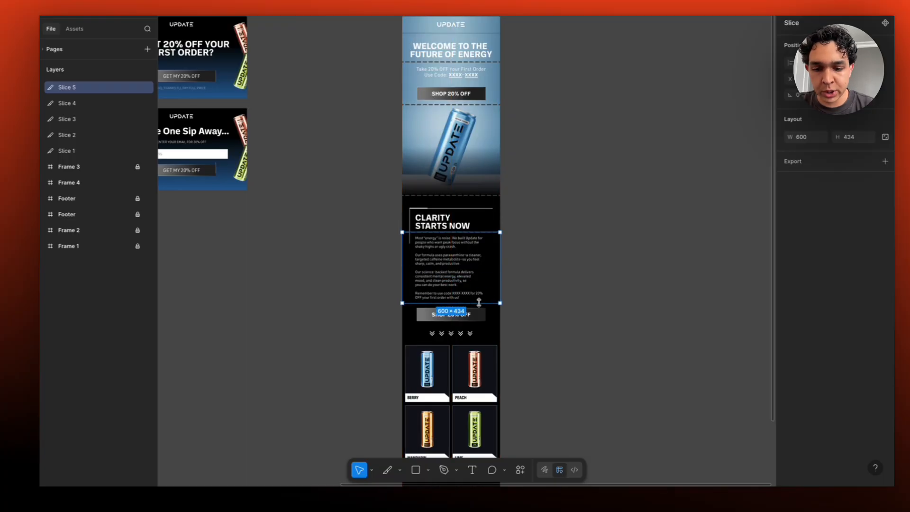
Duplicate the body-text slice over the second shop button and arrows, shortening the copy to about 234 px high.
{"action": "key", "text": "ctrl+d"}
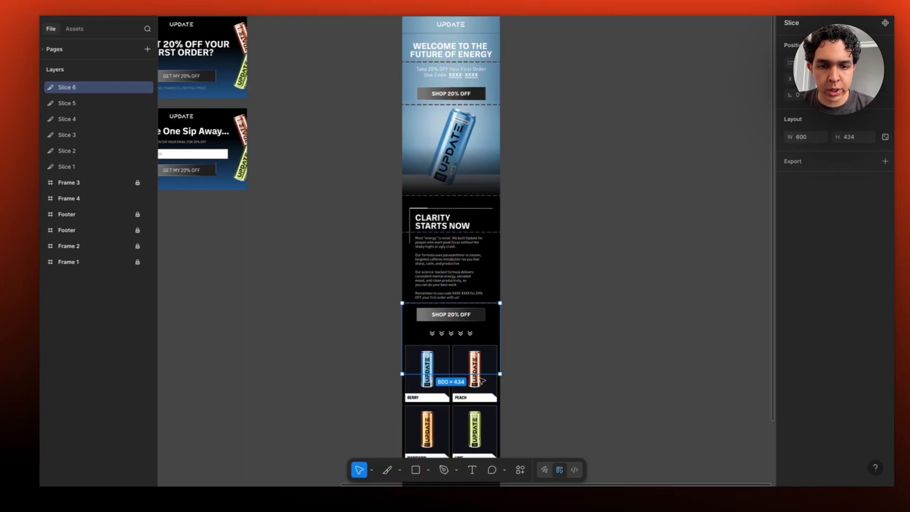
{"action": "key", "text": "ctrl+d"}
{"action": "left_click_drag", "start_coordinate": [480, 373], "coordinate": [471, 340]}
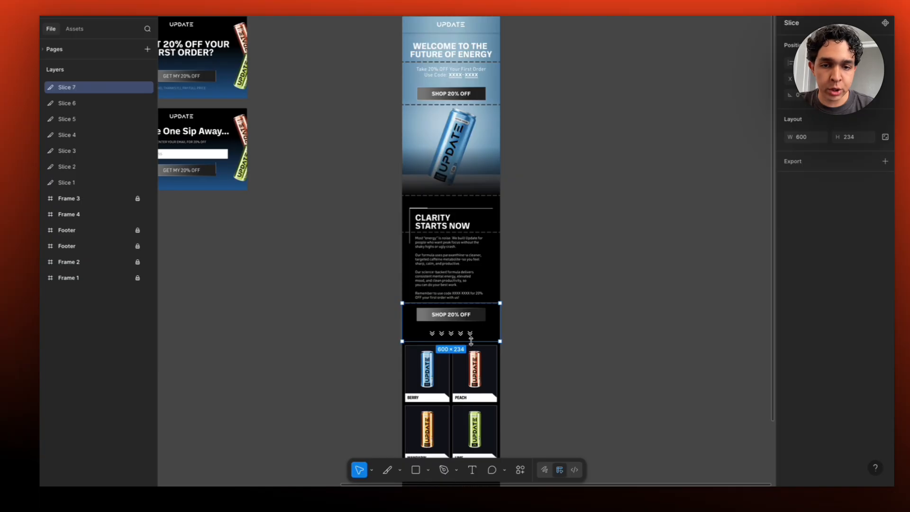
Add a duplicate slice over the Berry product card, about 383 px high, and set its width to 300.
{"action": "scroll", "coordinate": [470, 339], "scroll_direction": "down", "scroll_amount": 4}
{"action": "key", "text": "ctrl+d"}
{"action": "left_click_drag", "start_coordinate": [463, 195], "coordinate": [463, 218]}
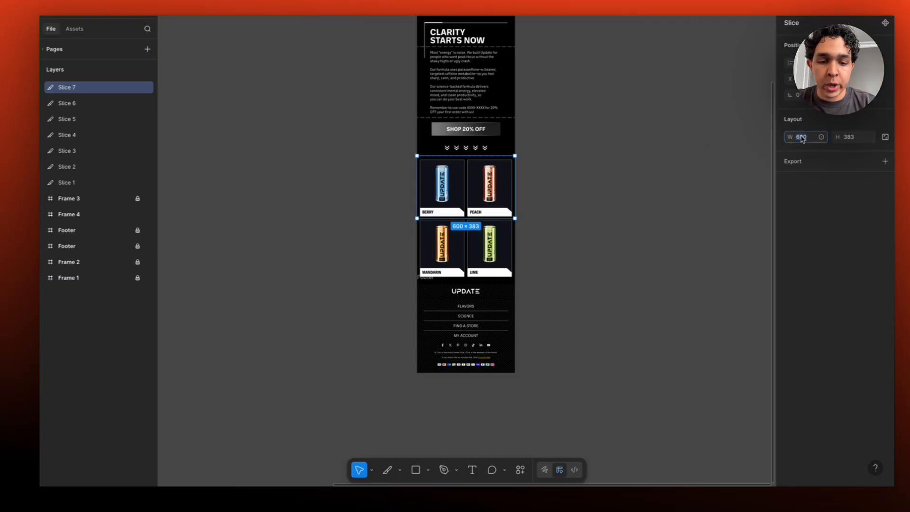
{"action": "type", "text": "300"}
{"action": "key", "text": "Return"}
Copy the Berry slice and align the copy over the Peach product card.
{"action": "scroll", "coordinate": [469, 226], "scroll_direction": "up", "scroll_amount": 5}
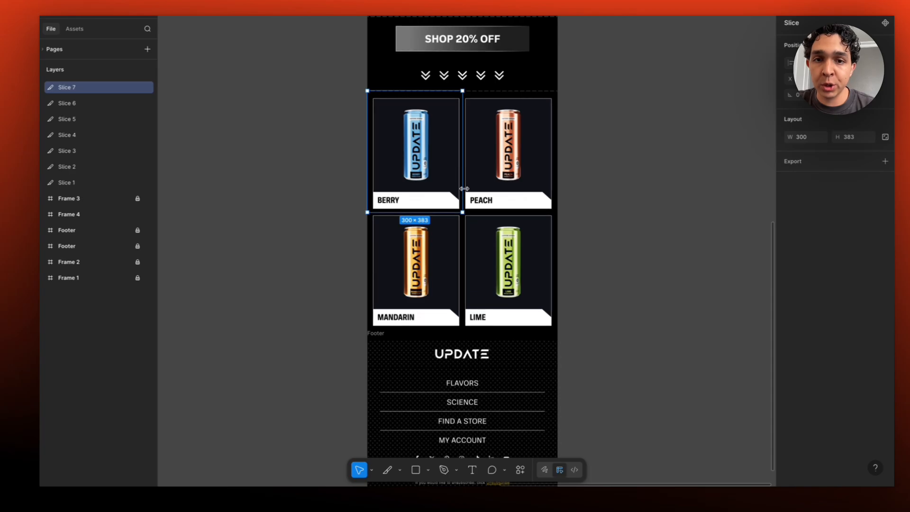
{"action": "scroll", "coordinate": [464, 188], "scroll_direction": "down", "scroll_amount": 5}
{"action": "scroll", "coordinate": [499, 151], "scroll_direction": "up", "scroll_amount": 6}
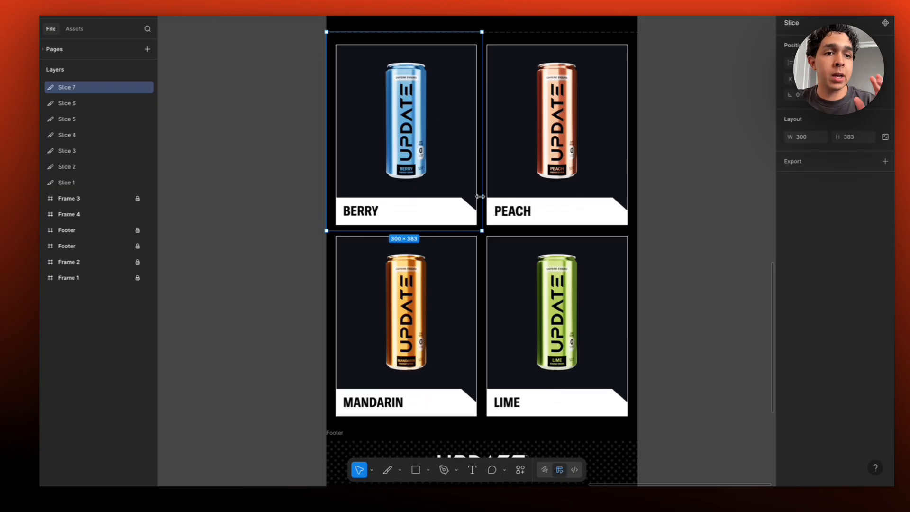
{"action": "key", "text": "ctrl+v"}
{"action": "left_click_drag", "start_coordinate": [425, 191], "coordinate": [579, 73]}
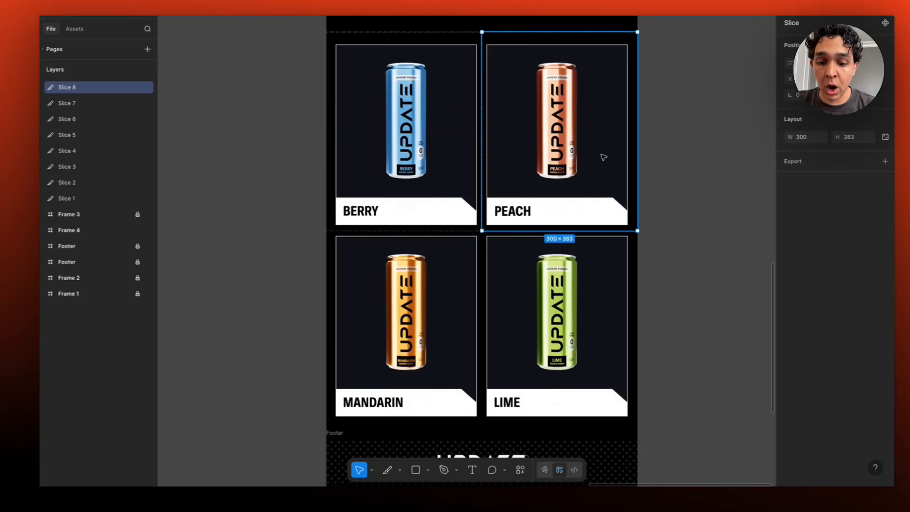
Copy the product slice onto the Lime card and extend it down to the footer, about 403 px high.
{"action": "key", "text": "ctrl+v"}
{"action": "left_click_drag", "start_coordinate": [625, 158], "coordinate": [499, 332]}
{"action": "scroll", "coordinate": [502, 332], "scroll_direction": "down", "scroll_amount": 5}
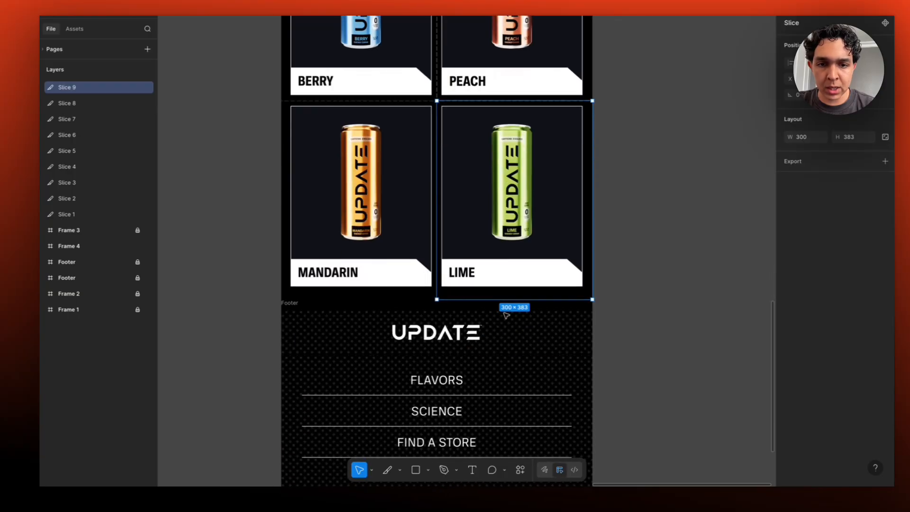
{"action": "left_click_drag", "start_coordinate": [504, 300], "coordinate": [503, 309]}
Copy the Lime slice and align the copy over the Mandarin product card.
{"action": "key", "text": "ctrl+c"}
{"action": "key", "text": "ctrl+v"}
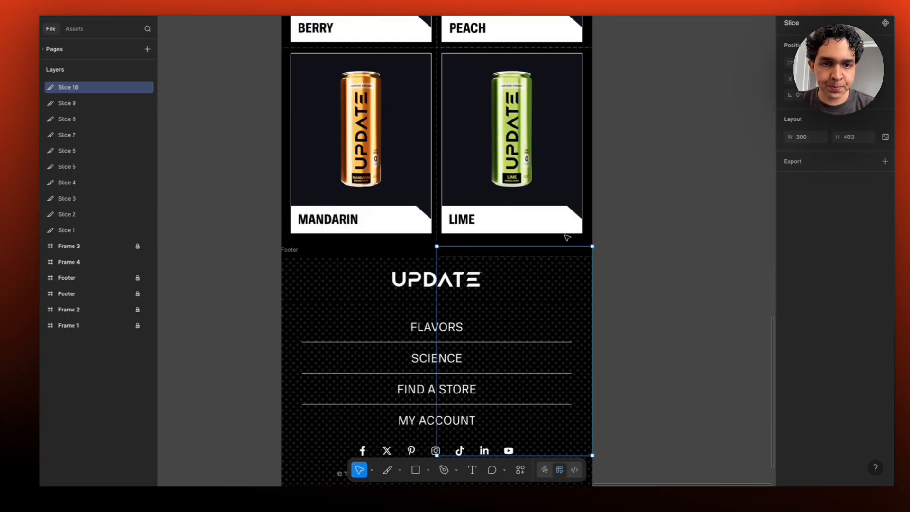
{"action": "left_click_drag", "start_coordinate": [548, 288], "coordinate": [396, 92]}
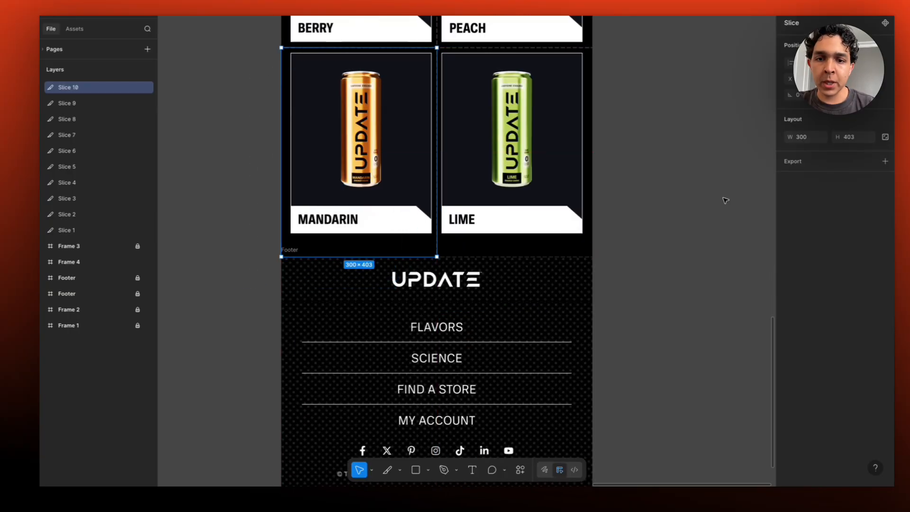
Duplicate the Lime slice below itself, widen it to 600 px and shorten it to about 91 px over the footer logo.
{"action": "scroll", "coordinate": [684, 206], "scroll_direction": "down", "scroll_amount": 2}
{"action": "left_click", "coordinate": [684, 205]}
{"action": "scroll", "coordinate": [670, 202], "scroll_direction": "down", "scroll_amount": 2}
{"action": "left_click_drag", "start_coordinate": [658, 177], "coordinate": [578, 195]}
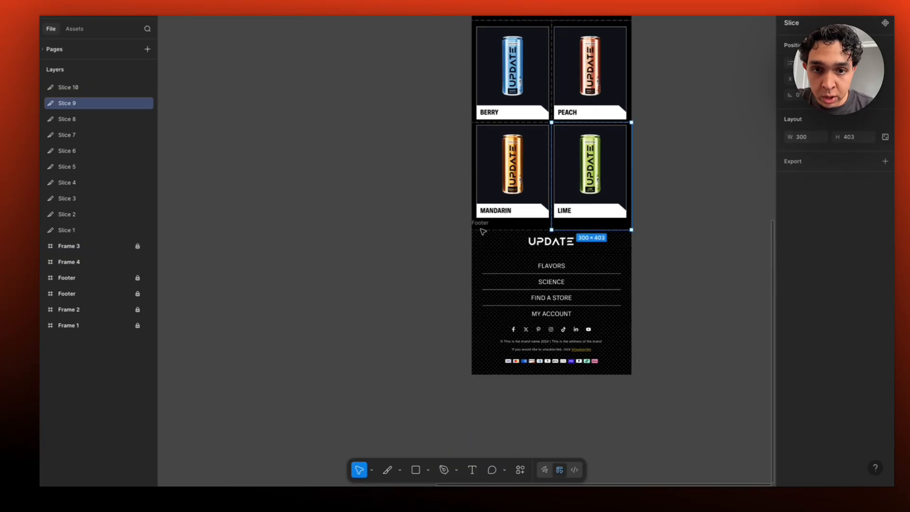
{"action": "left_click_drag", "start_coordinate": [431, 221], "coordinate": [632, 259]}
{"action": "key", "text": "ctrl+d"}
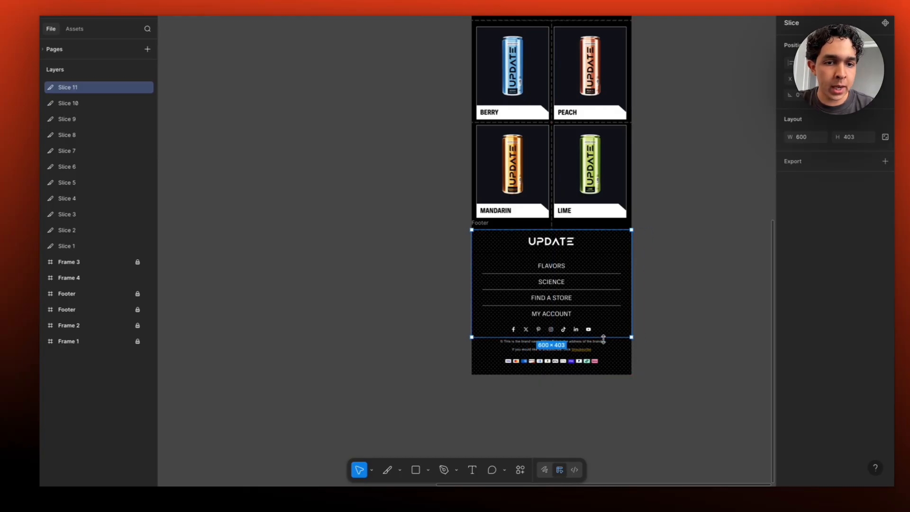
{"action": "left_click_drag", "start_coordinate": [601, 337], "coordinate": [598, 254]}
Duplicate the footer logo slice and fit the copies to the footer links, social icons and closing text.
{"action": "key", "text": "ctrl+d"}
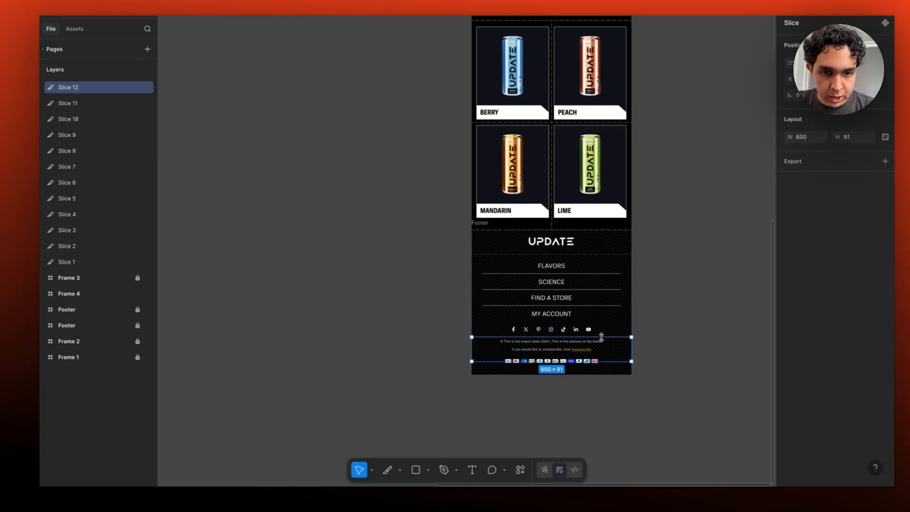
{"action": "left_click_drag", "start_coordinate": [601, 339], "coordinate": [599, 281]}
{"action": "key", "text": "ctrl+d"}
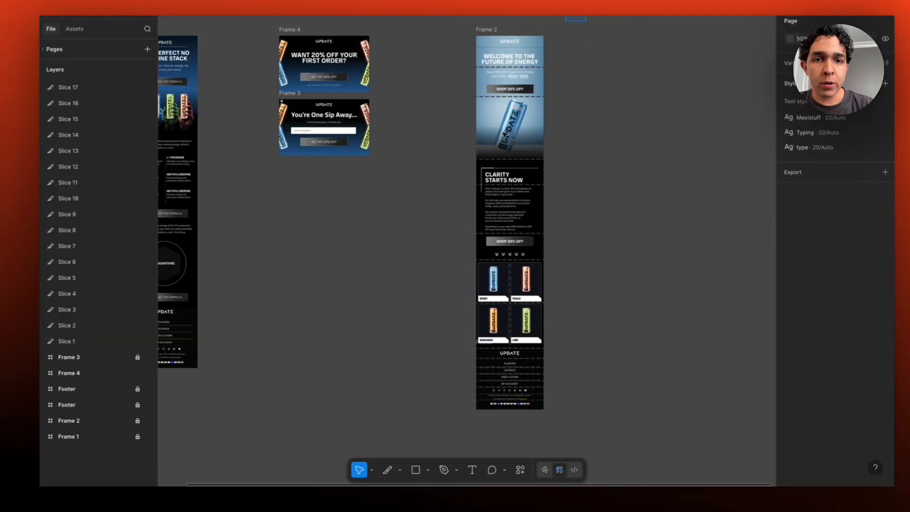
Export all 17 slices of the welcome email as JPEG files at 2x into the Downloads folder.
{"action": "left_click_drag", "start_coordinate": [504, 135], "coordinate": [432, 423]}
{"action": "left_click", "coordinate": [432, 423]}
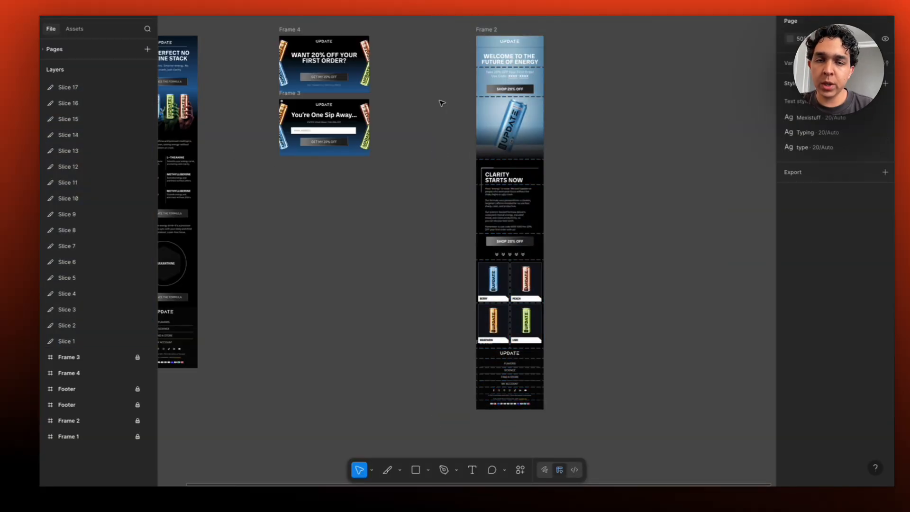
{"action": "left_click_drag", "start_coordinate": [454, 25], "coordinate": [576, 439]}
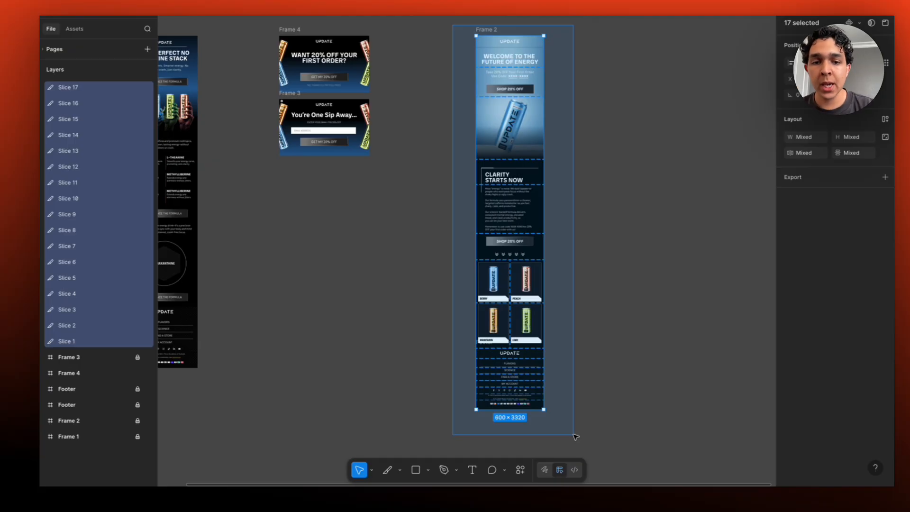
{"action": "left_click_drag", "start_coordinate": [575, 437], "coordinate": [576, 437]}
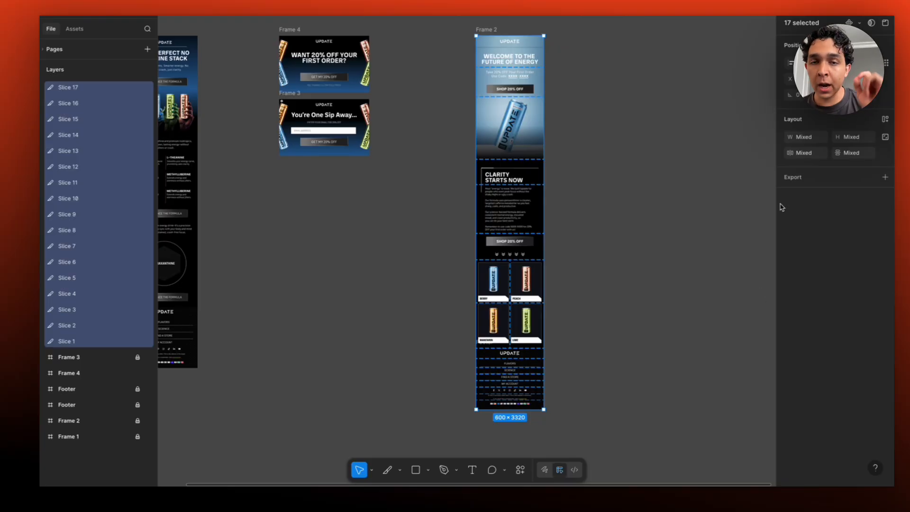
{"action": "left_click", "coordinate": [885, 177]}
{"action": "left_click", "coordinate": [813, 195]}
{"action": "left_click", "coordinate": [811, 218]}
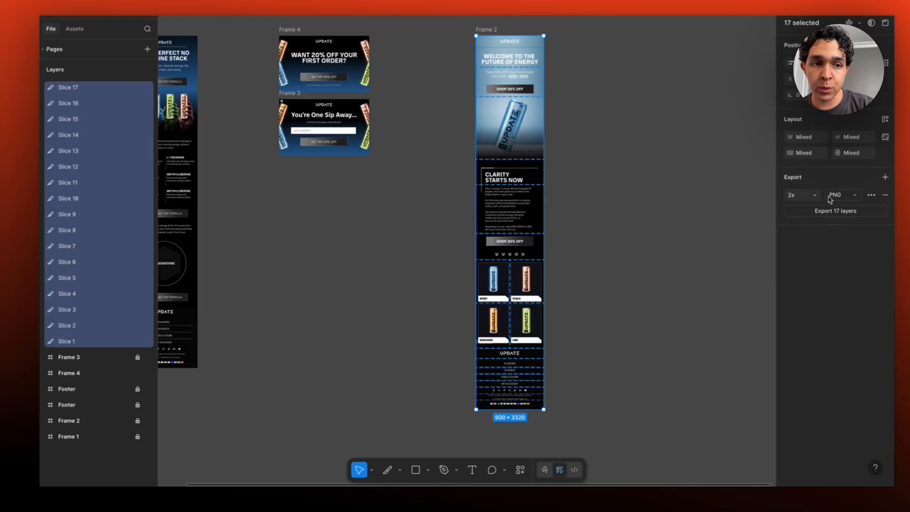
{"action": "left_click", "coordinate": [835, 195]}
{"action": "left_click", "coordinate": [836, 207]}
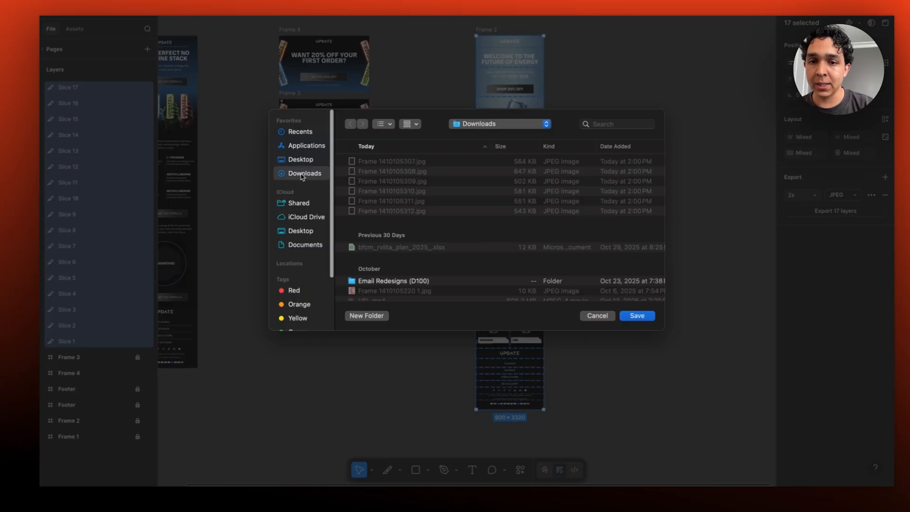
{"action": "left_click", "coordinate": [626, 313]}
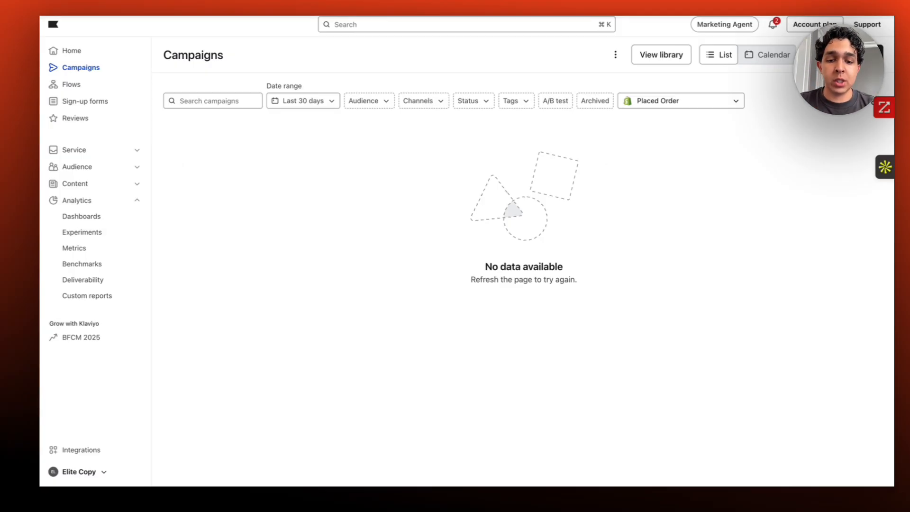
Open the Tinify image compression site in a new browser tab.
{"action": "key", "text": "super+t"}
{"action": "type", "text": "tiny"}
{"action": "key", "text": "Return"}
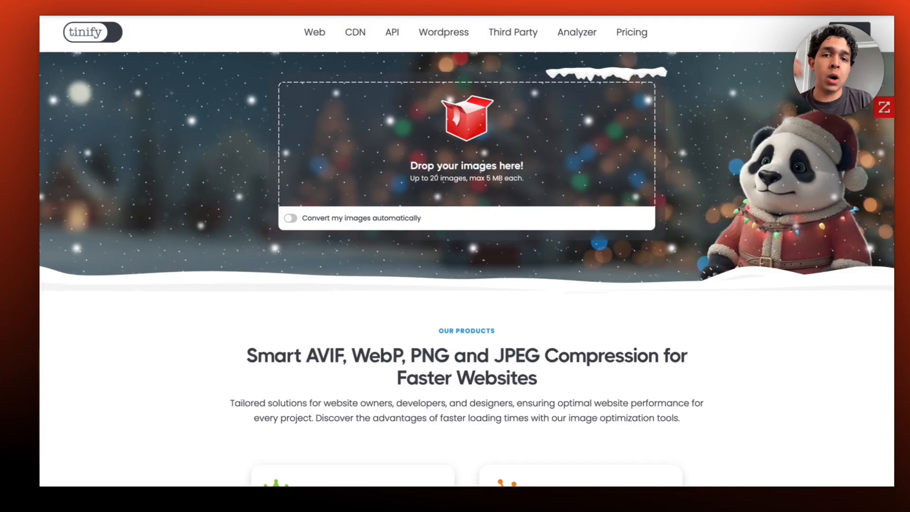
Upload Slice 1.jpg through Slice 17.jpg from the Downloads folder to Tinify for compression.
{"action": "left_click", "coordinate": [412, 136]}
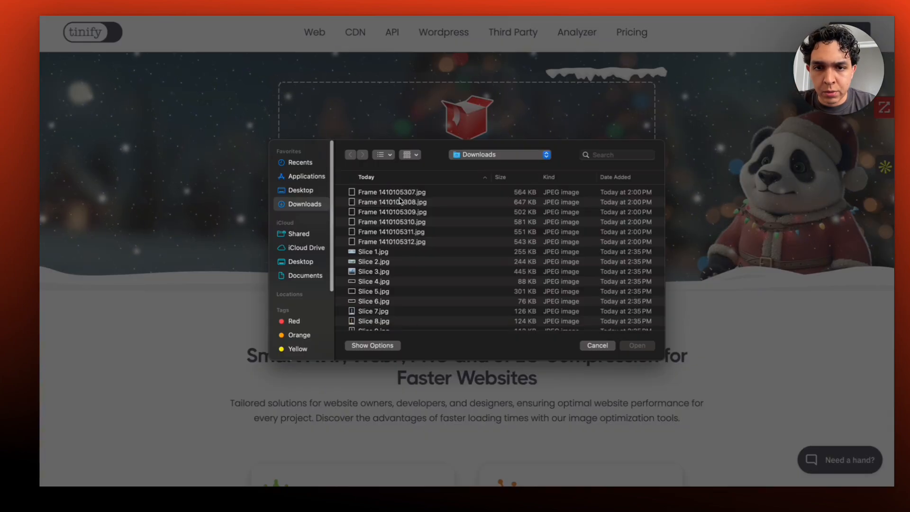
{"action": "left_click", "coordinate": [401, 193]}
{"action": "left_click", "coordinate": [383, 252]}
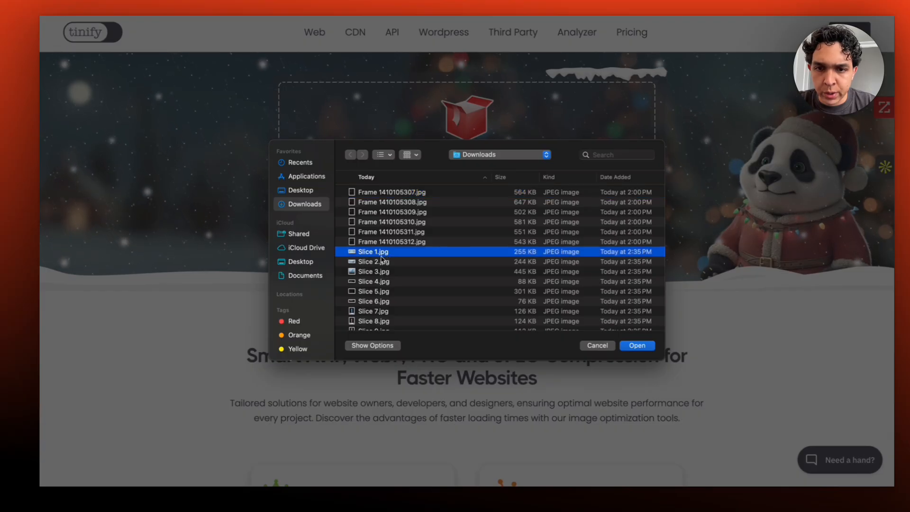
{"action": "scroll", "coordinate": [382, 259], "scroll_direction": "down", "scroll_amount": 3}
{"action": "scroll", "coordinate": [382, 259], "scroll_direction": "down", "scroll_amount": 2}
{"action": "left_click", "coordinate": [382, 264], "text": "shift"}
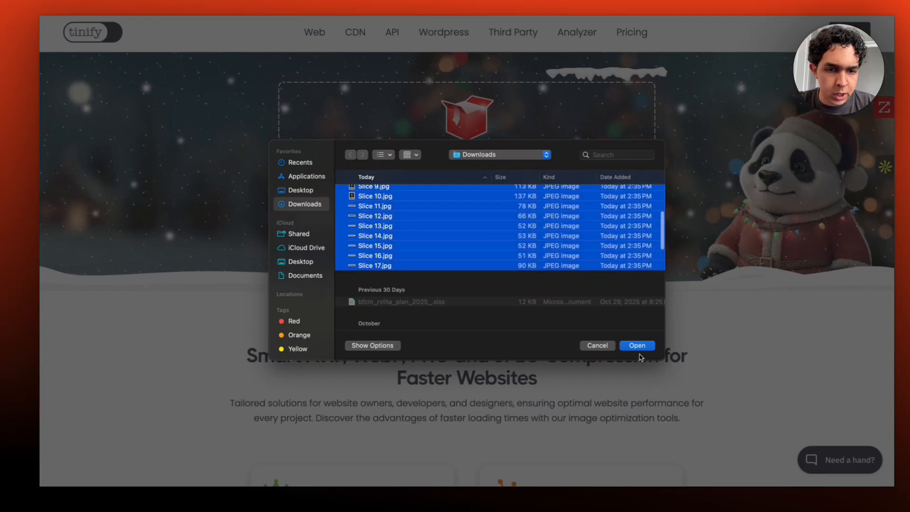
{"action": "key", "text": "Return"}
Examine the optimization progress and the file size reduction of each uploaded slice.
{"action": "scroll", "coordinate": [496, 271], "scroll_direction": "down", "scroll_amount": 11}
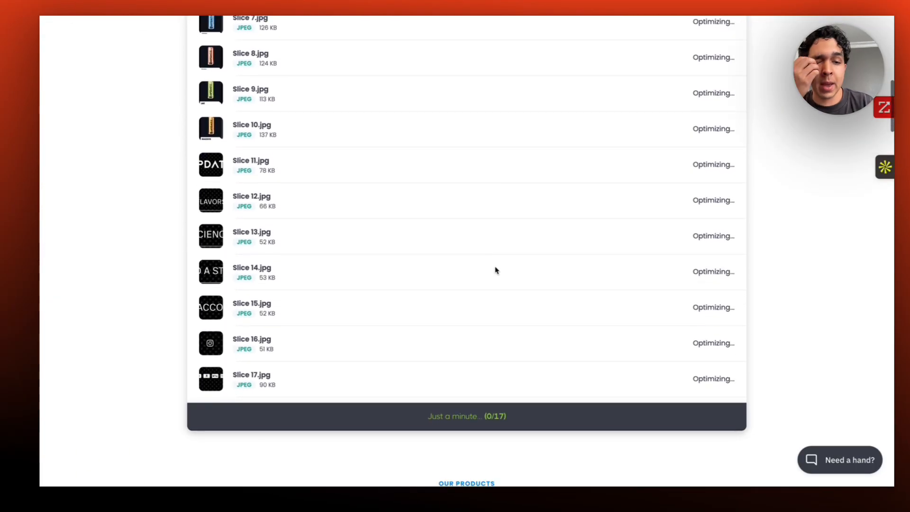
{"action": "scroll", "coordinate": [686, 207], "scroll_direction": "up", "scroll_amount": 7}
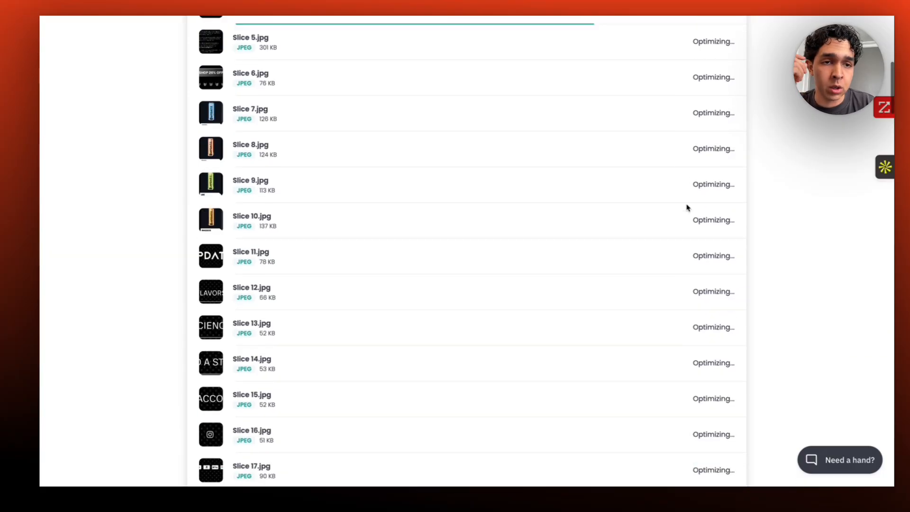
{"action": "scroll", "coordinate": [687, 207], "scroll_direction": "down", "scroll_amount": 11}
{"action": "scroll", "coordinate": [686, 208], "scroll_direction": "up", "scroll_amount": 7}
{"action": "scroll", "coordinate": [687, 207], "scroll_direction": "up", "scroll_amount": 2}
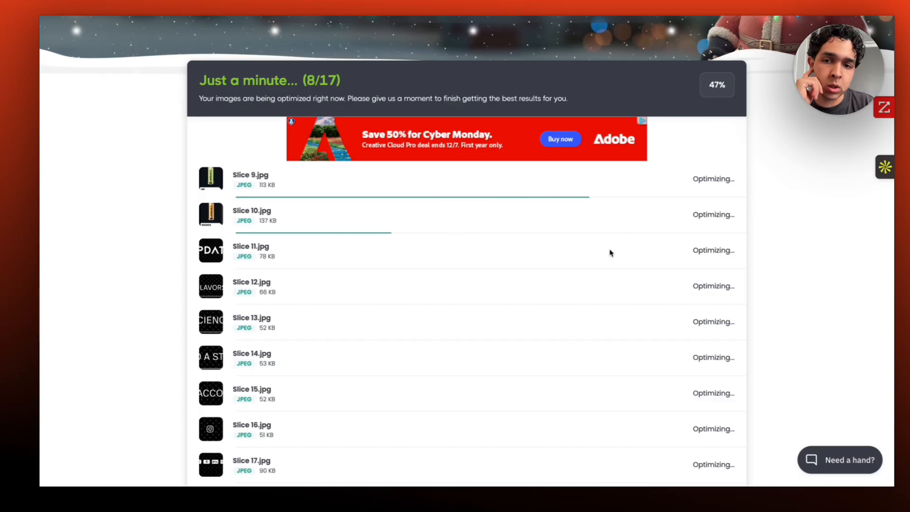
{"action": "scroll", "coordinate": [610, 252], "scroll_direction": "down", "scroll_amount": 1}
{"action": "scroll", "coordinate": [610, 251], "scroll_direction": "up", "scroll_amount": 3}
{"action": "scroll", "coordinate": [610, 251], "scroll_direction": "down", "scroll_amount": 9}
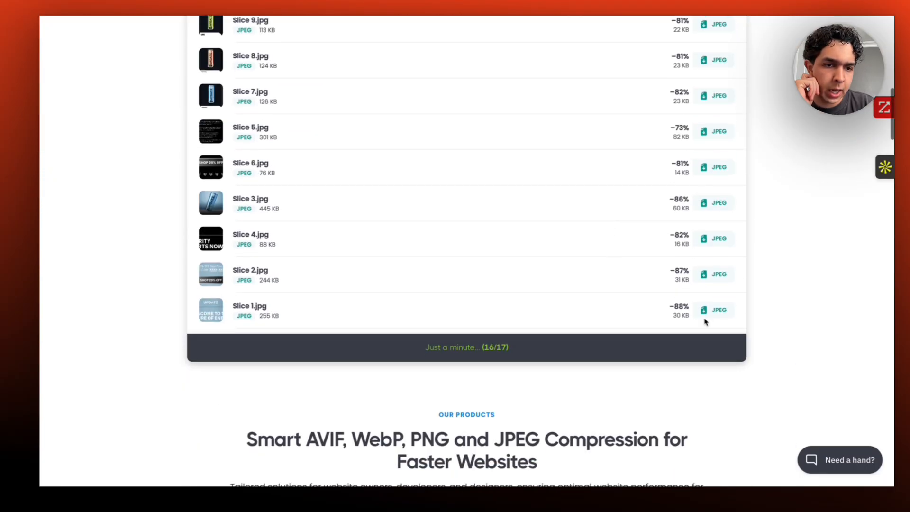
Download the compressed Slice 1.jpg through Slice 17.jpg from Tinify one by one.
{"action": "left_click", "coordinate": [706, 313]}
{"action": "left_click", "coordinate": [706, 274]}
{"action": "left_click", "coordinate": [706, 238]}
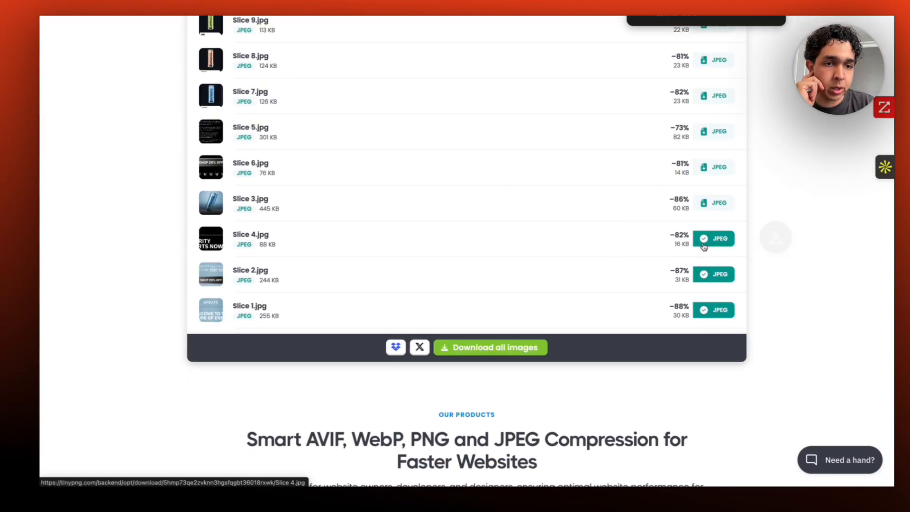
{"action": "scroll", "coordinate": [704, 247], "scroll_direction": "up", "scroll_amount": 1}
{"action": "left_click", "coordinate": [706, 248]}
{"action": "left_click", "coordinate": [706, 213]}
{"action": "left_click", "coordinate": [703, 176]}
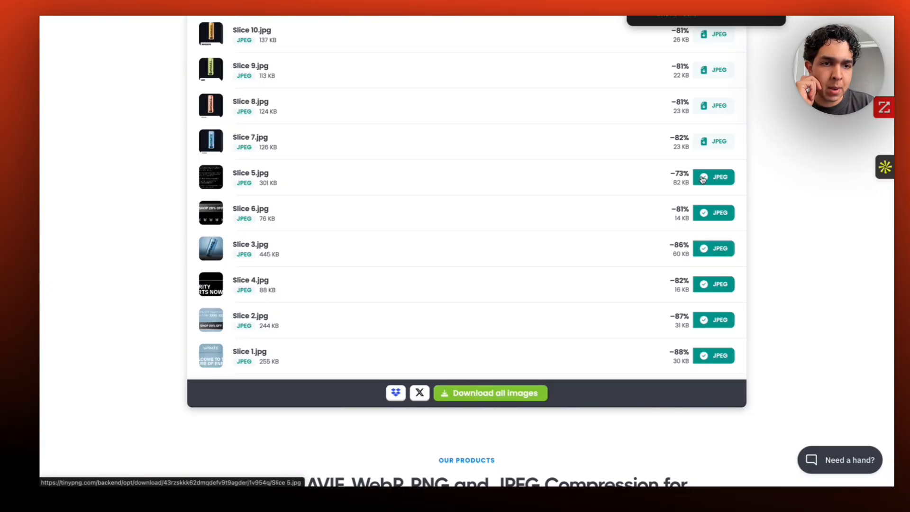
{"action": "left_click", "coordinate": [704, 141]}
{"action": "scroll", "coordinate": [704, 142], "scroll_direction": "up", "scroll_amount": 1}
{"action": "left_click", "coordinate": [704, 169]}
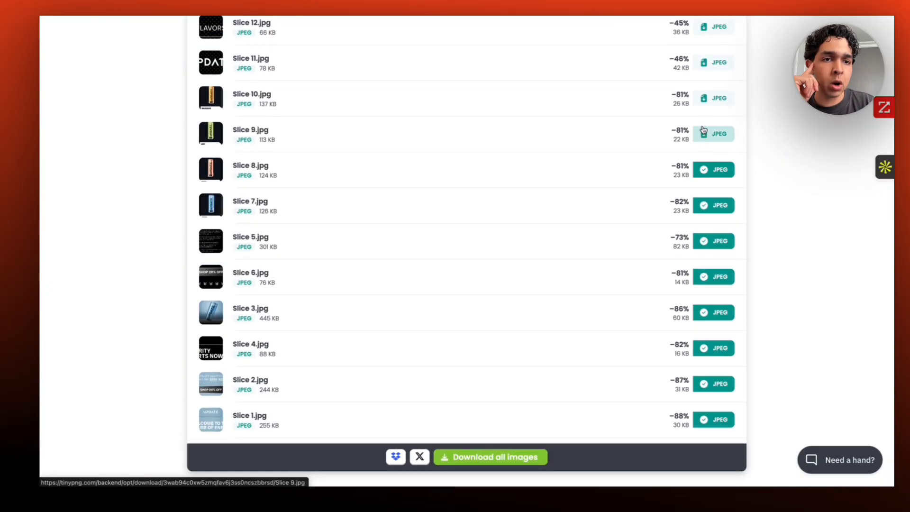
{"action": "left_click", "coordinate": [703, 133]}
{"action": "left_click", "coordinate": [705, 98]}
{"action": "scroll", "coordinate": [705, 98], "scroll_direction": "up", "scroll_amount": 1}
{"action": "left_click", "coordinate": [705, 97]}
{"action": "scroll", "coordinate": [705, 99], "scroll_direction": "up", "scroll_amount": 1}
{"action": "left_click", "coordinate": [707, 102]}
{"action": "scroll", "coordinate": [709, 104], "scroll_direction": "up", "scroll_amount": 1}
{"action": "left_click", "coordinate": [709, 103]}
{"action": "scroll", "coordinate": [708, 105], "scroll_direction": "up", "scroll_amount": 1}
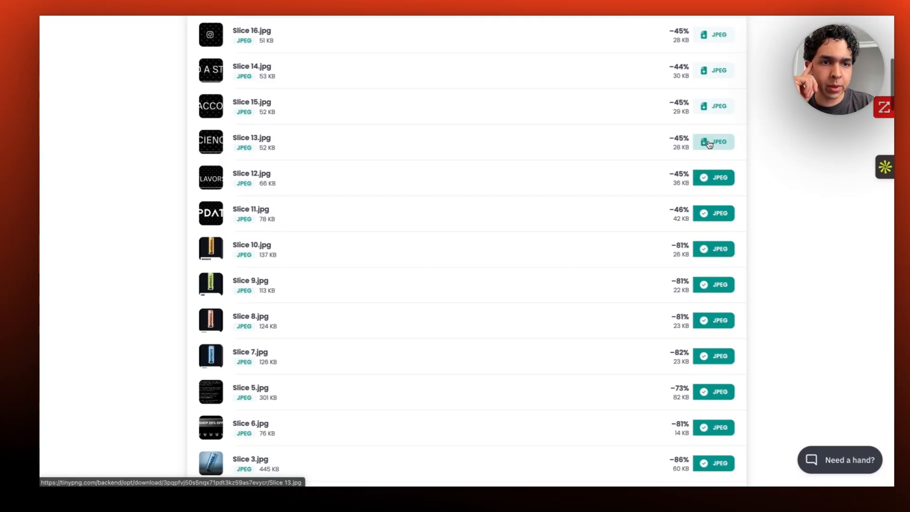
{"action": "left_click", "coordinate": [706, 107]}
{"action": "scroll", "coordinate": [707, 108], "scroll_direction": "up", "scroll_amount": 1}
{"action": "left_click", "coordinate": [706, 113]}
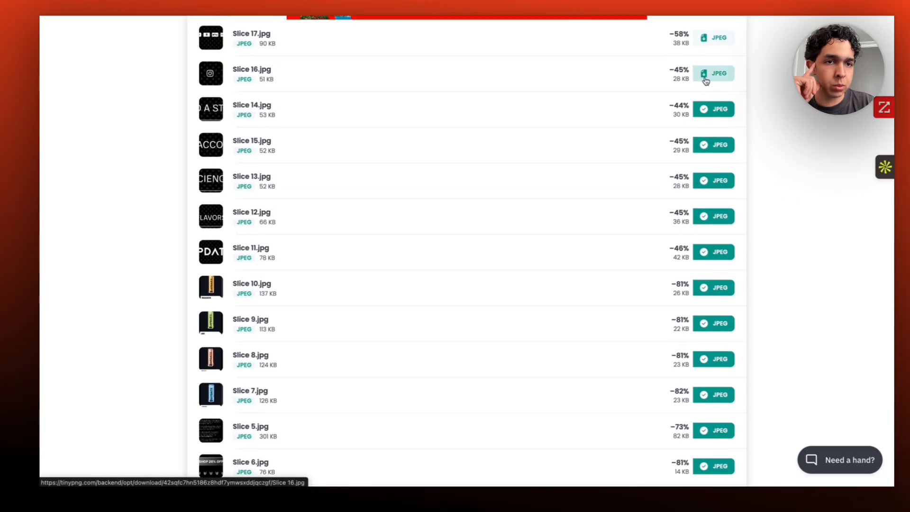
{"action": "left_click", "coordinate": [706, 76]}
{"action": "left_click", "coordinate": [706, 41]}
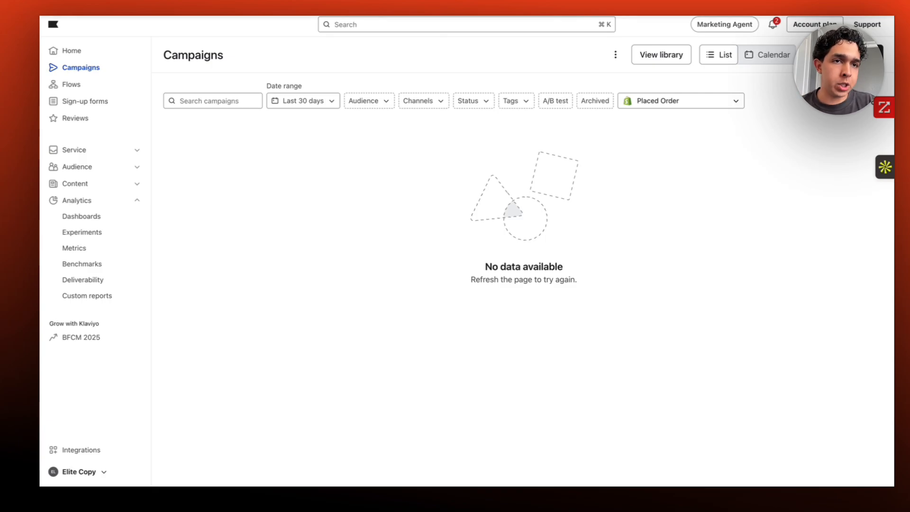
Switch to the Klaviyo campaigns page and examine the compressed slices in the browser's recent downloads.
{"action": "left_click", "coordinate": [772, 17]}
{"action": "scroll", "coordinate": [681, 107], "scroll_direction": "down", "scroll_amount": 1}
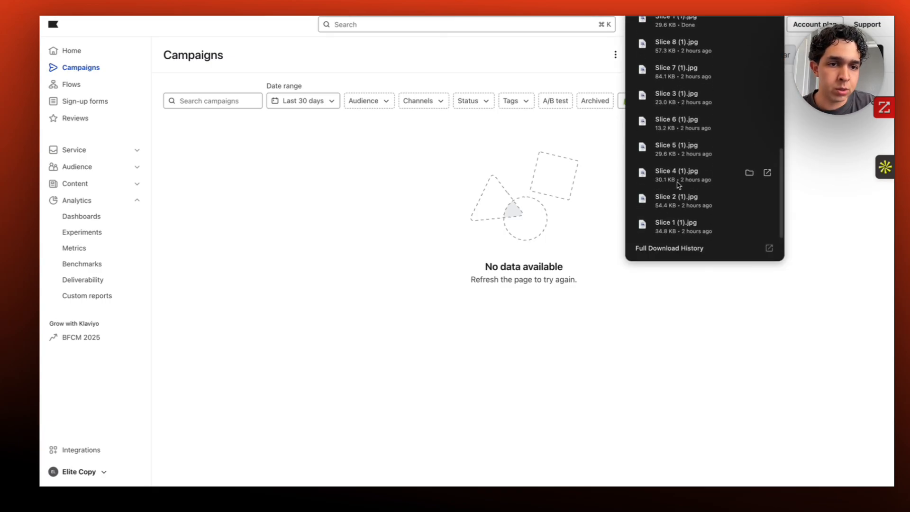
{"action": "scroll", "coordinate": [672, 191], "scroll_direction": "up", "scroll_amount": 2}
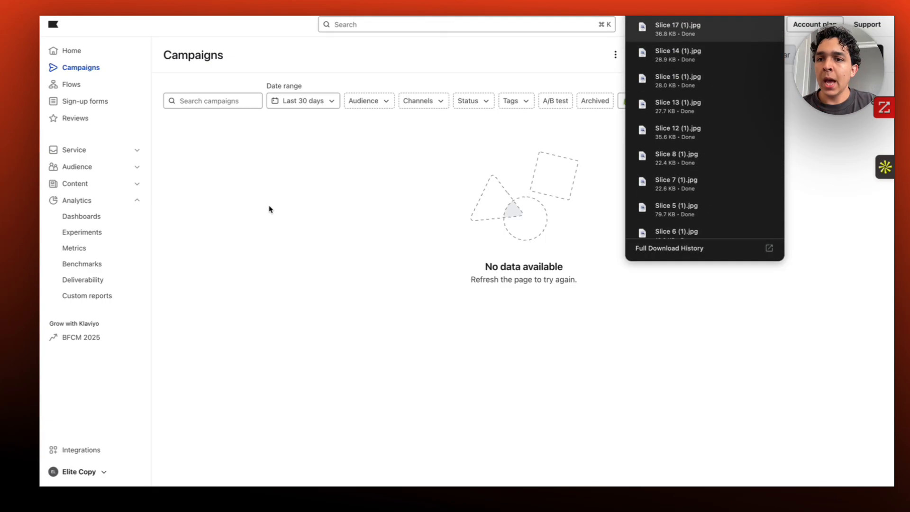
{"action": "left_click", "coordinate": [225, 200]}
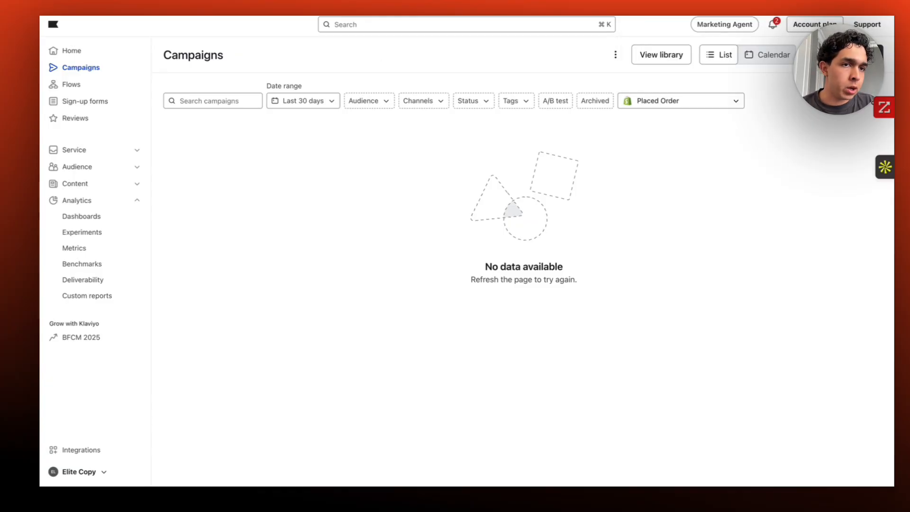
Create a single-channel email campaign named "Update Welcome Campaign" dated Dec 03, 2025.
{"action": "left_click", "coordinate": [841, 55]}
{"action": "triple_click", "coordinate": [740, 89]}
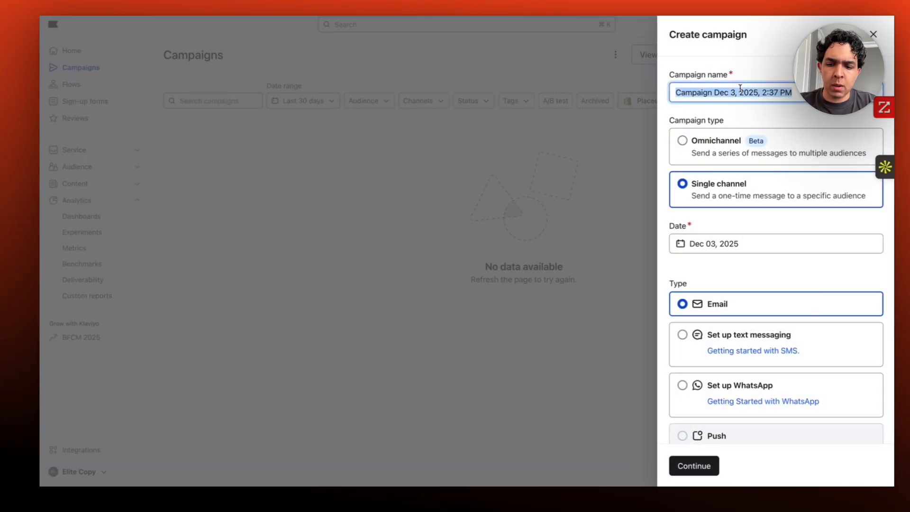
{"action": "type", "text": "Update"}
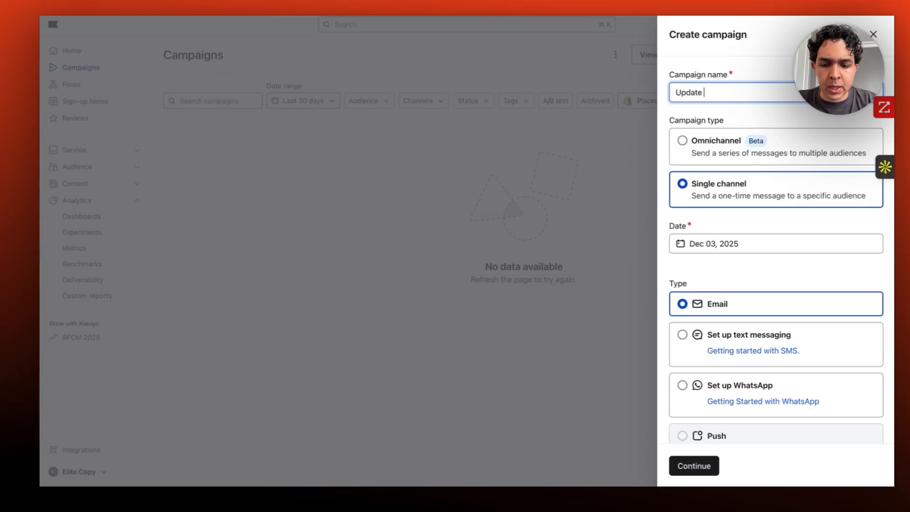
{"action": "type", "text": " welc"}
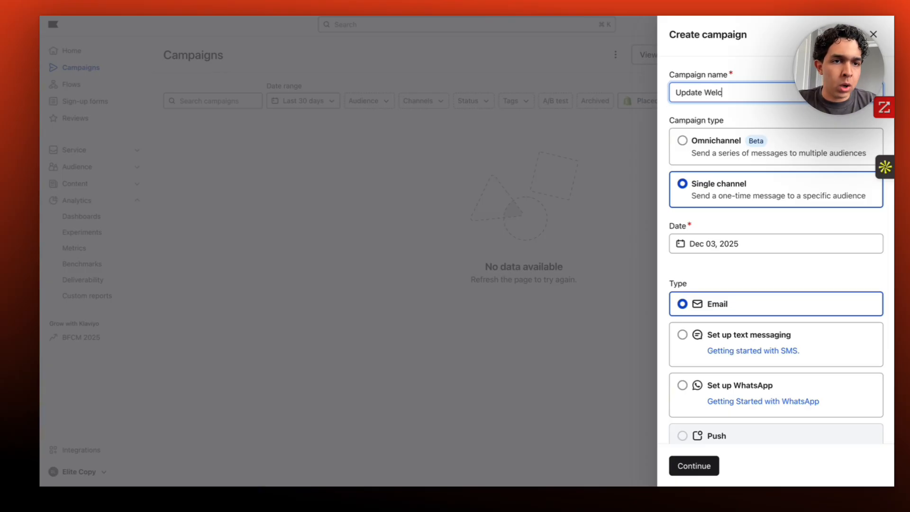
{"action": "type", "text": "ome cam"}
{"action": "key", "text": "BackSpace"}
{"action": "key", "text": "BackSpace"}
{"action": "key", "text": "BackSpace"}
{"action": "type", "text": "Campaign"}
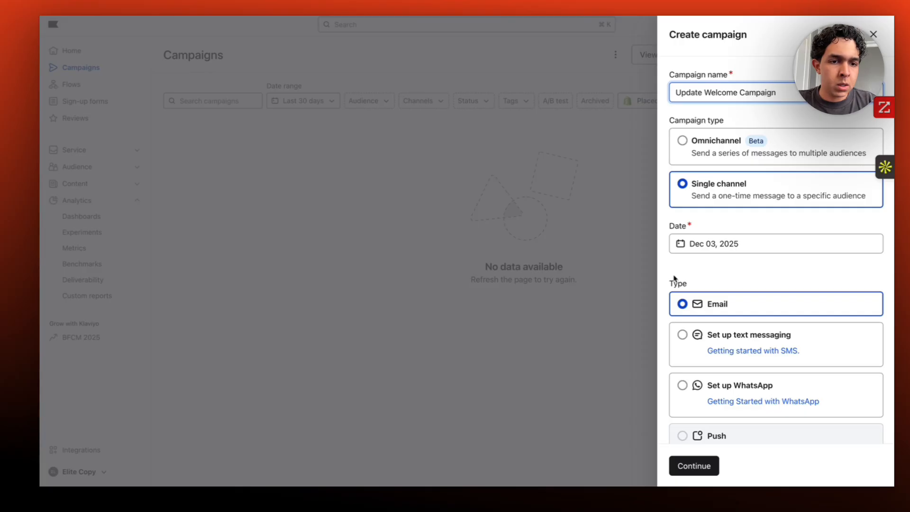
{"action": "left_click", "coordinate": [700, 464]}
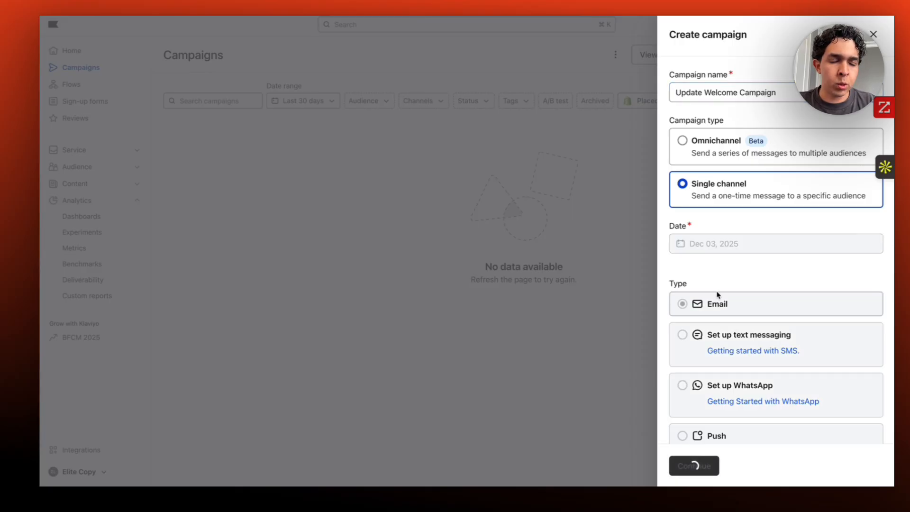
Set the campaign audience to Preview List and Email List with Smart Sending off, and continue to the message settings.
{"action": "left_click", "coordinate": [334, 178]}
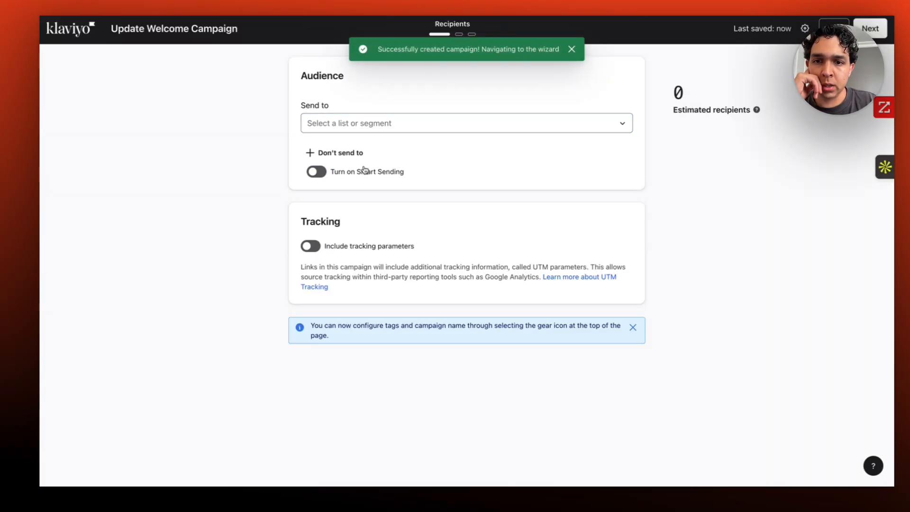
{"action": "left_click", "coordinate": [408, 124]}
{"action": "left_click", "coordinate": [401, 216]}
{"action": "left_click", "coordinate": [402, 196]}
{"action": "left_click", "coordinate": [700, 162]}
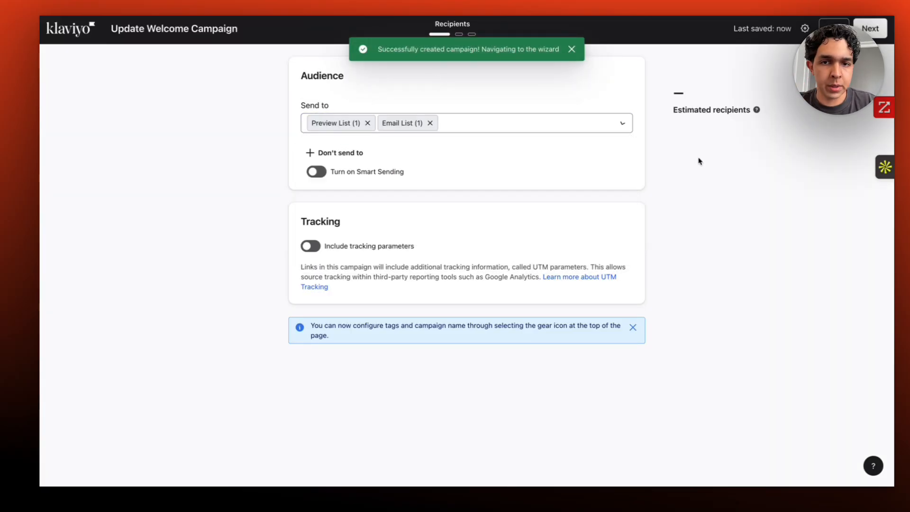
{"action": "left_click", "coordinate": [881, 29]}
Enter the subject line "Welcome In!!" and a preview text beginning "Your 20% OFF Code is".
{"action": "left_click", "coordinate": [619, 108]}
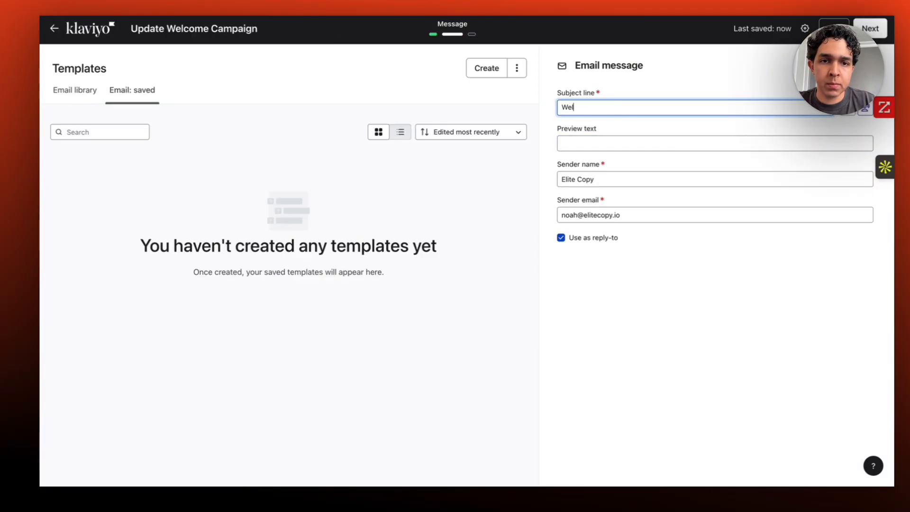
{"action": "type", "text": "!!"}
{"action": "left_click", "coordinate": [599, 144]}
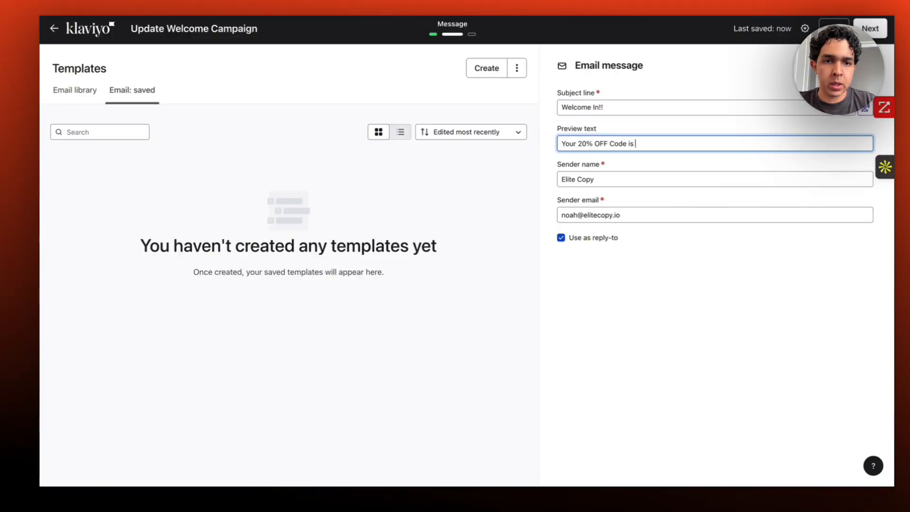
{"action": "type", "text": "e..."}
Create a new email template for the campaign and delete the default logo block from its header section.
{"action": "left_click", "coordinate": [477, 72]}
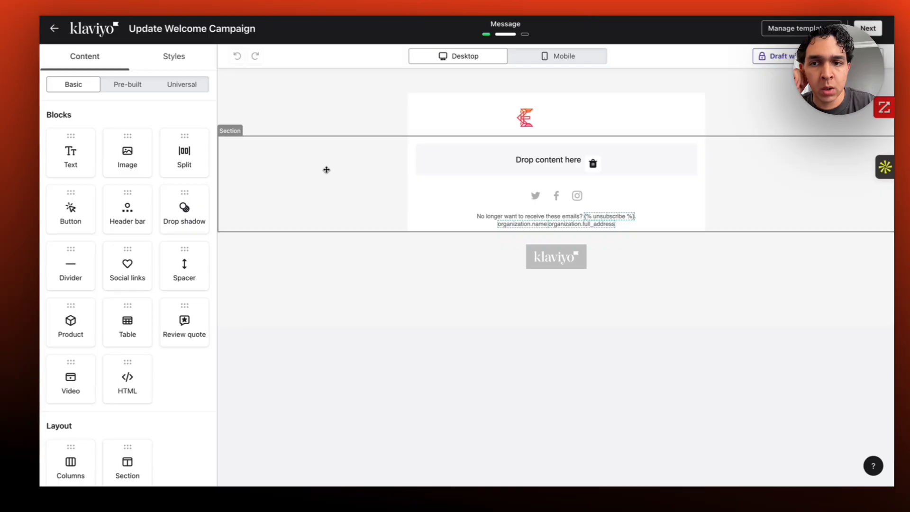
{"action": "left_click", "coordinate": [327, 169]}
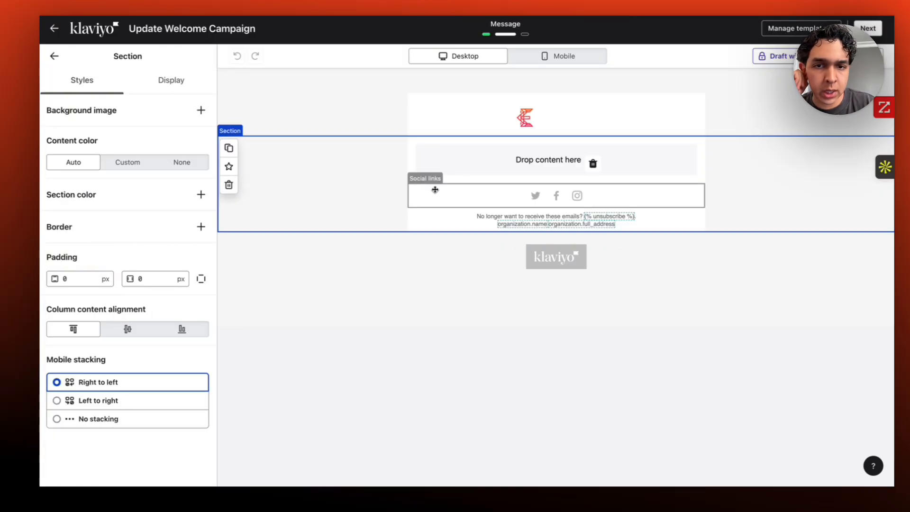
{"action": "left_click", "coordinate": [509, 110]}
{"action": "left_click", "coordinate": [524, 161]}
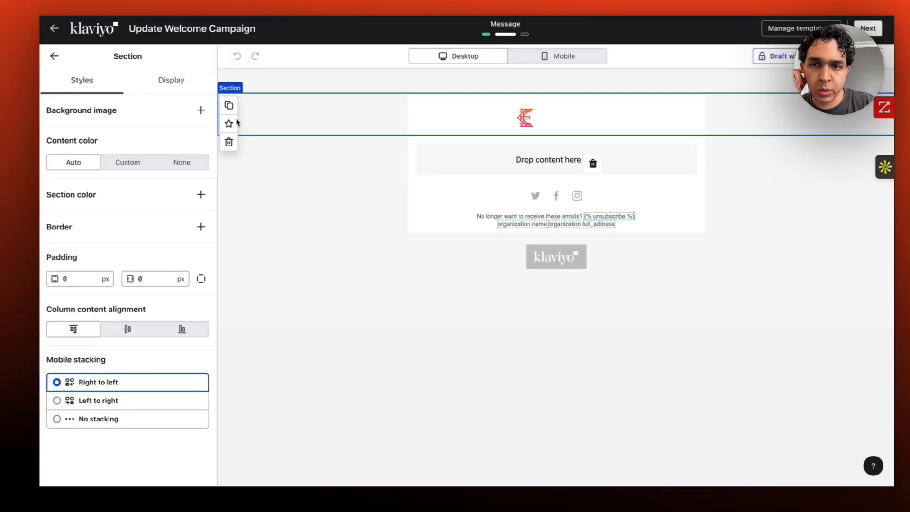
{"action": "left_click", "coordinate": [428, 112]}
{"action": "left_click", "coordinate": [397, 139]}
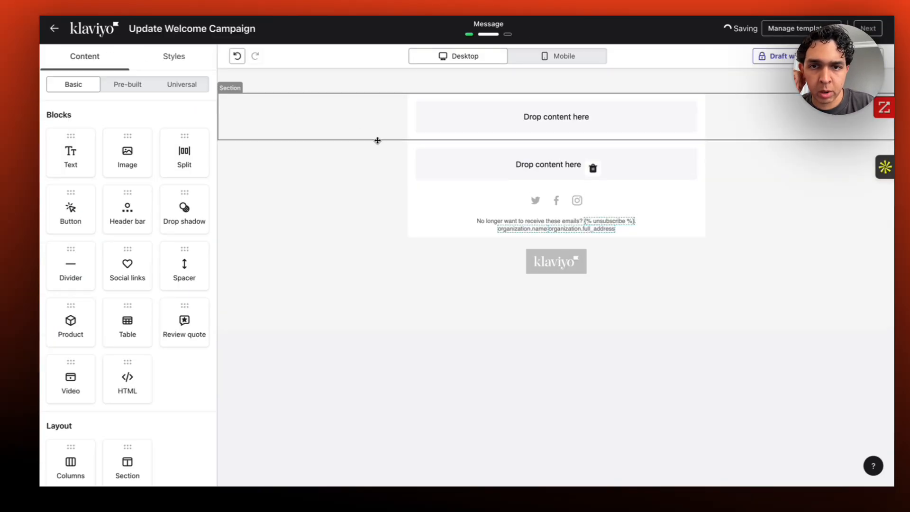
Add an image block to the empty header section and duplicate it until seven image blocks are stacked.
{"action": "left_click_drag", "start_coordinate": [131, 155], "coordinate": [537, 132]}
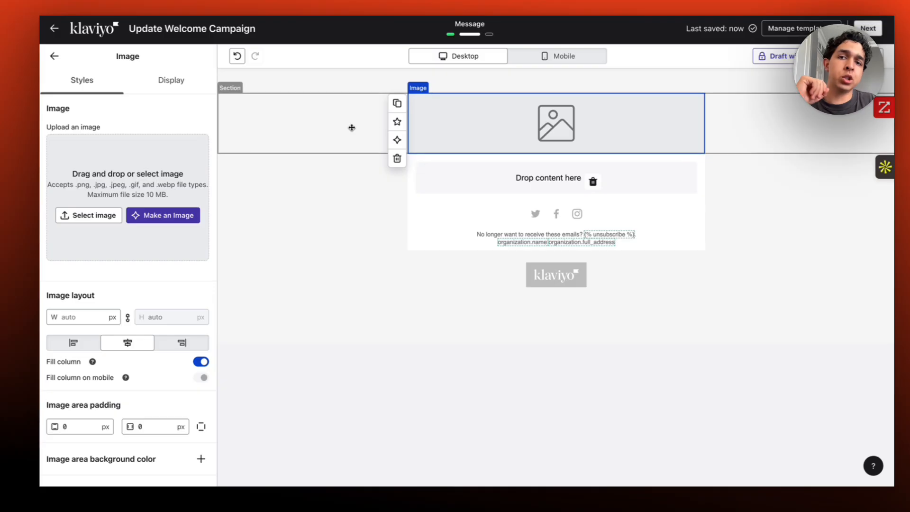
{"action": "left_click", "coordinate": [322, 124]}
{"action": "left_click", "coordinate": [465, 114]}
{"action": "left_click", "coordinate": [394, 108]}
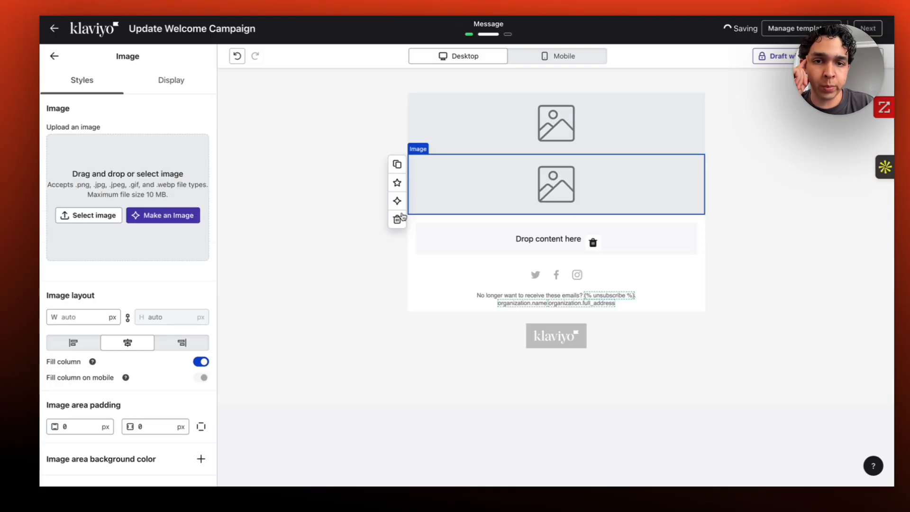
{"action": "left_click", "coordinate": [395, 164]}
{"action": "left_click", "coordinate": [396, 227]}
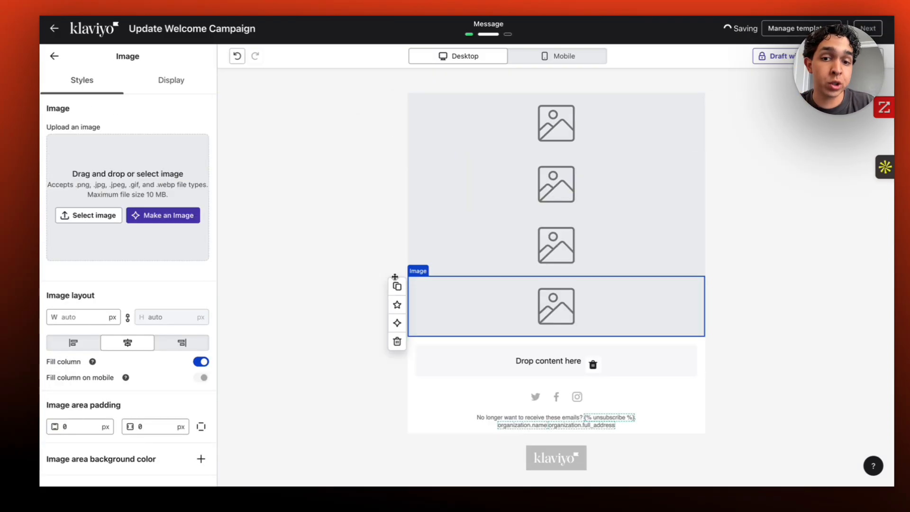
{"action": "left_click", "coordinate": [397, 287]}
{"action": "left_click", "coordinate": [396, 348]}
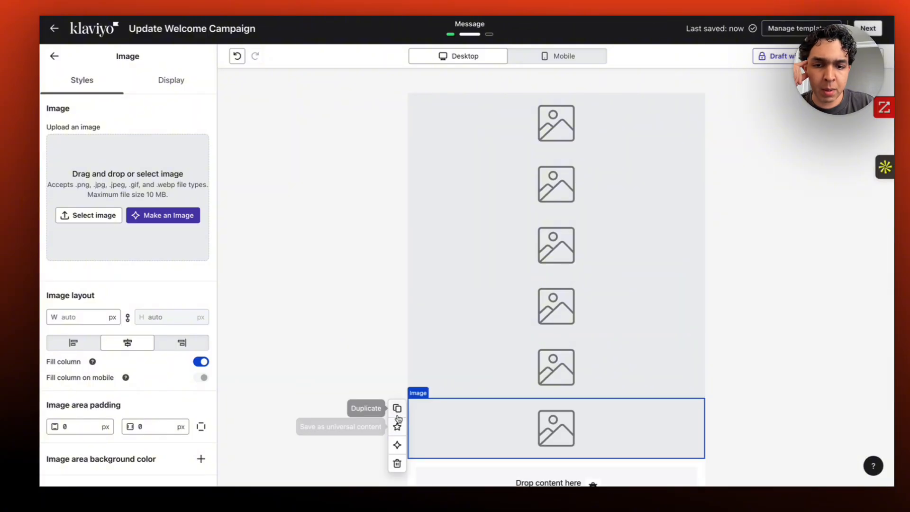
{"action": "left_click", "coordinate": [397, 410]}
{"action": "scroll", "coordinate": [494, 364], "scroll_direction": "down", "scroll_amount": 5}
{"action": "scroll", "coordinate": [546, 248], "scroll_direction": "up", "scroll_amount": 5}
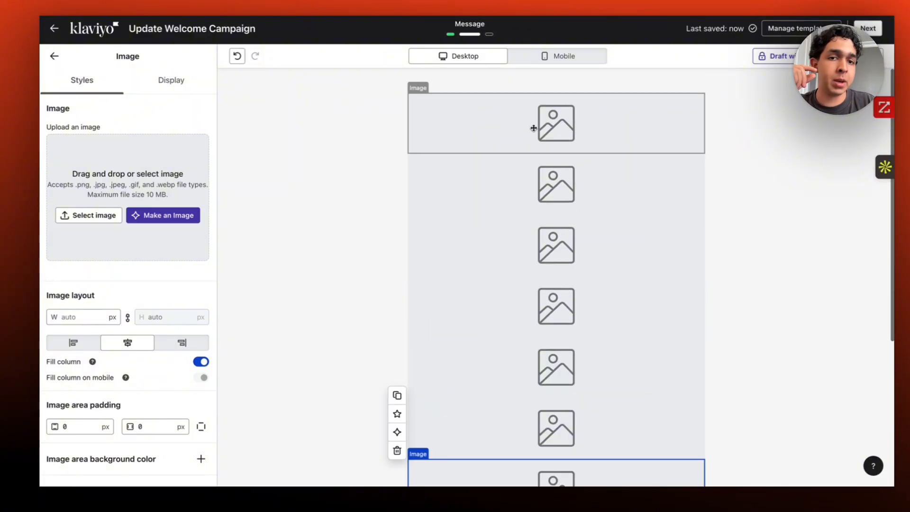
Upload the newly compressed Slice 1 (1).jpg from the recent downloads into the first image block.
{"action": "left_click", "coordinate": [683, 134]}
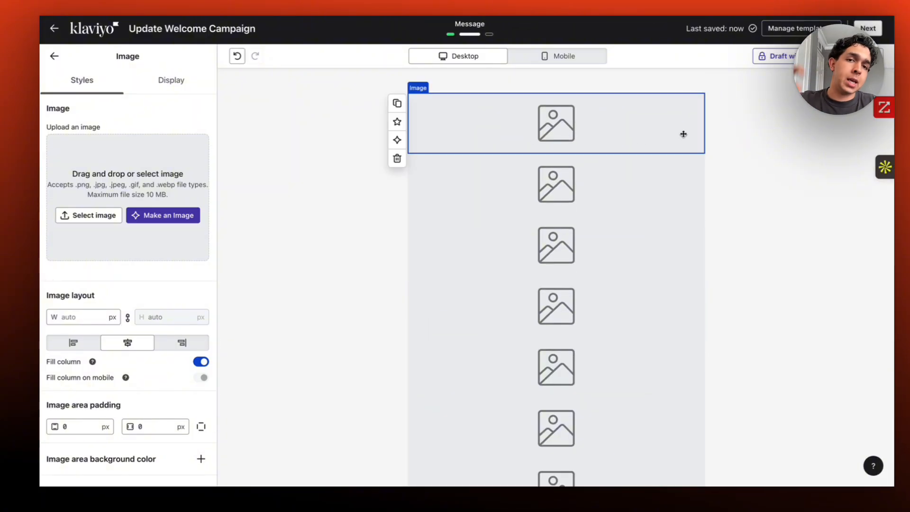
{"action": "left_click", "coordinate": [553, 197]}
{"action": "left_click", "coordinate": [538, 148]}
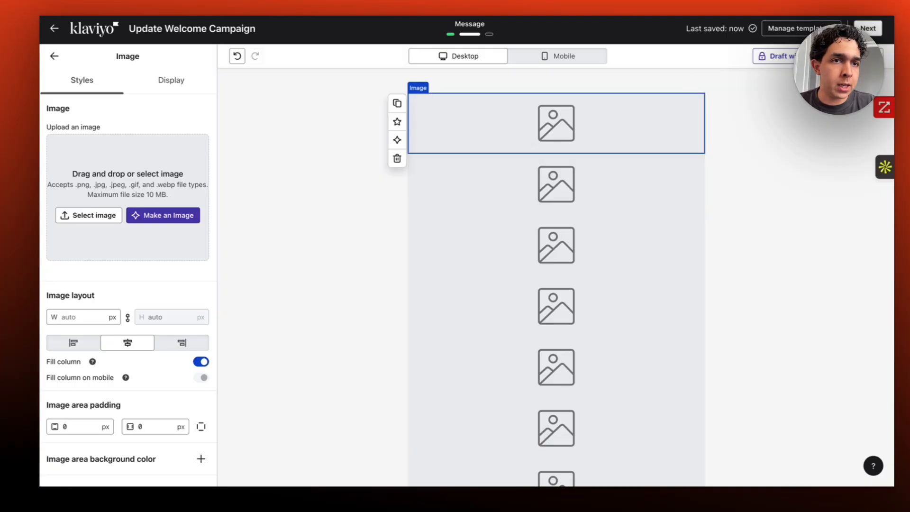
{"action": "left_click", "coordinate": [774, 8]}
{"action": "scroll", "coordinate": [676, 160], "scroll_direction": "down", "scroll_amount": 5}
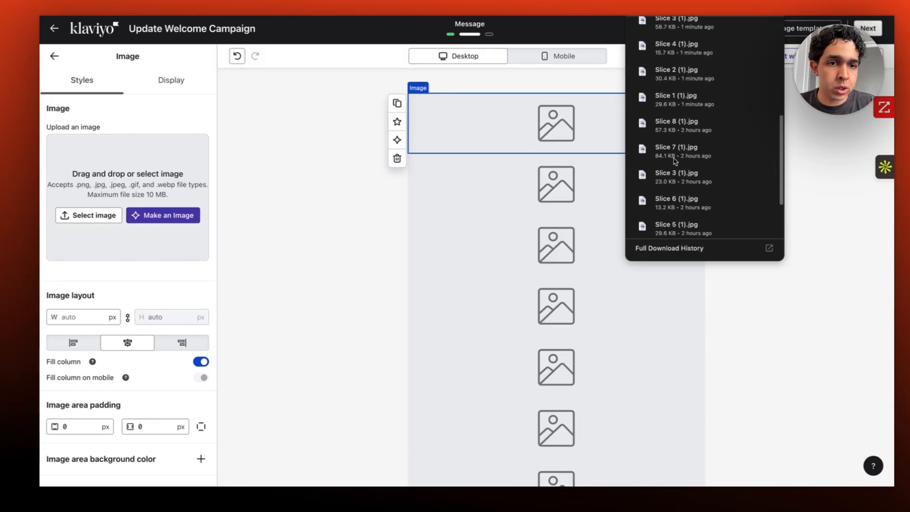
{"action": "scroll", "coordinate": [683, 157], "scroll_direction": "up", "scroll_amount": 1}
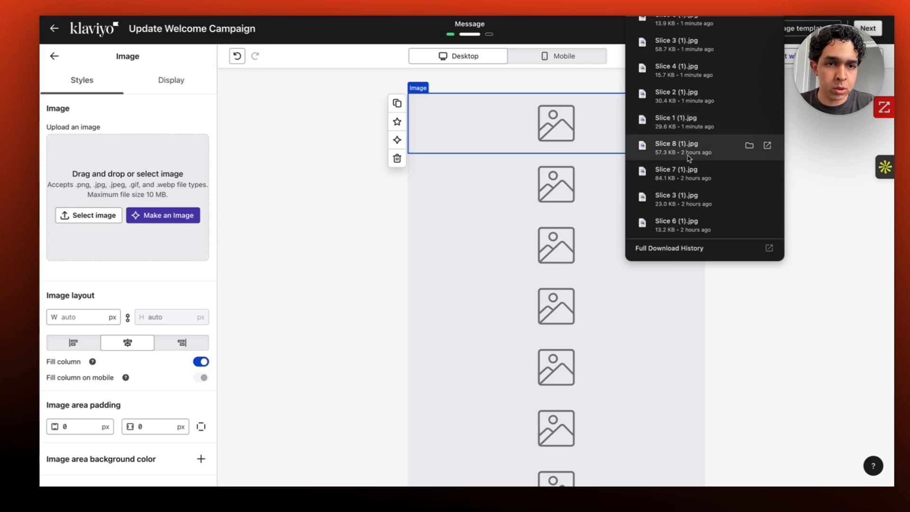
{"action": "scroll", "coordinate": [688, 158], "scroll_direction": "up", "scroll_amount": 2}
{"action": "left_click_drag", "start_coordinate": [683, 185], "coordinate": [159, 210]}
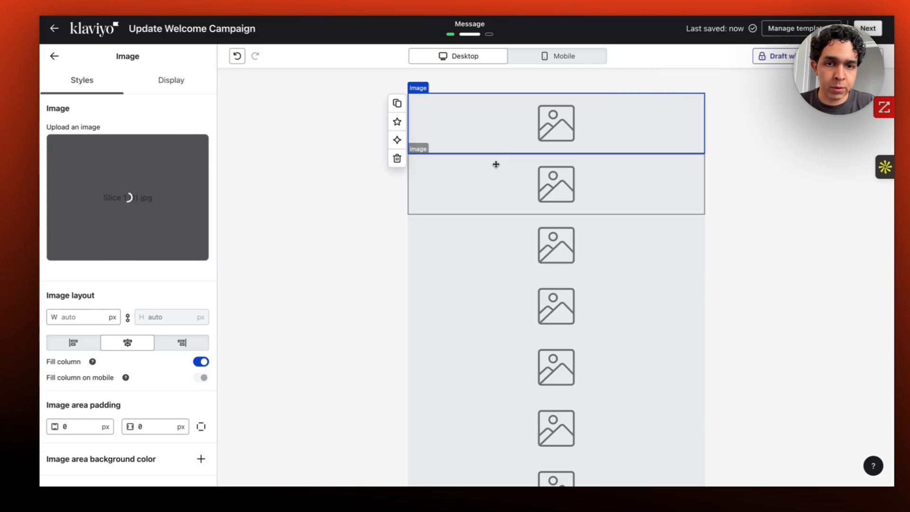
Place the compressed Slice 2 (1).jpg in the second image block and fill the following blocks with the next slices in order.
{"action": "left_click", "coordinate": [522, 258]}
{"action": "left_click", "coordinate": [774, 16]}
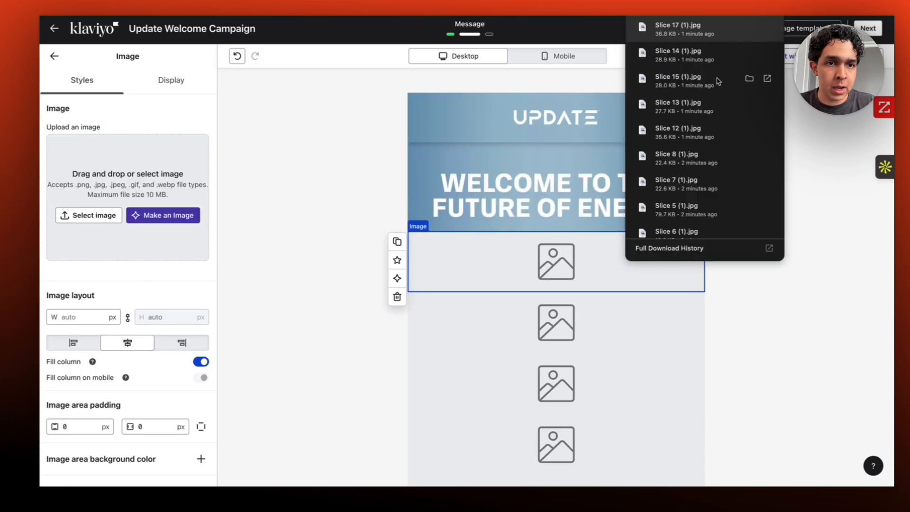
{"action": "scroll", "coordinate": [676, 185], "scroll_direction": "down", "scroll_amount": 1}
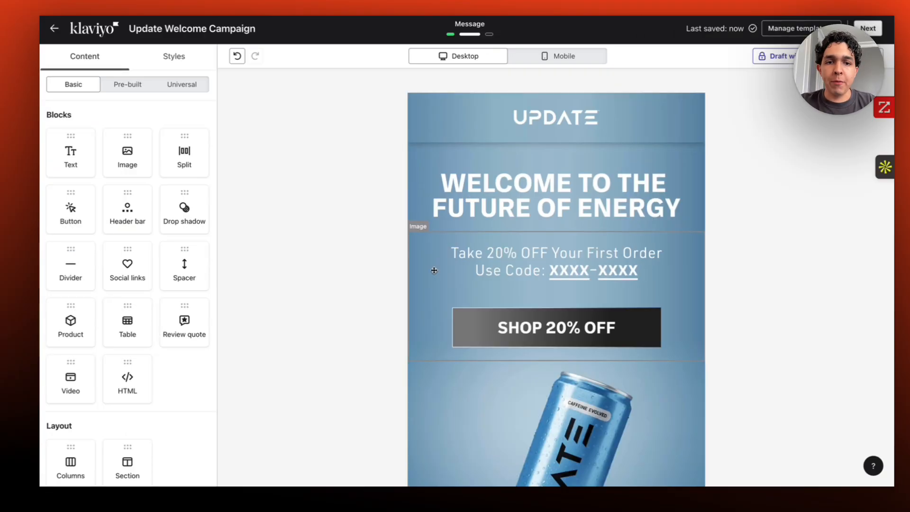
{"action": "scroll", "coordinate": [555, 210], "scroll_direction": "down", "scroll_amount": 10}
{"action": "scroll", "coordinate": [556, 210], "scroll_direction": "down", "scroll_amount": 5}
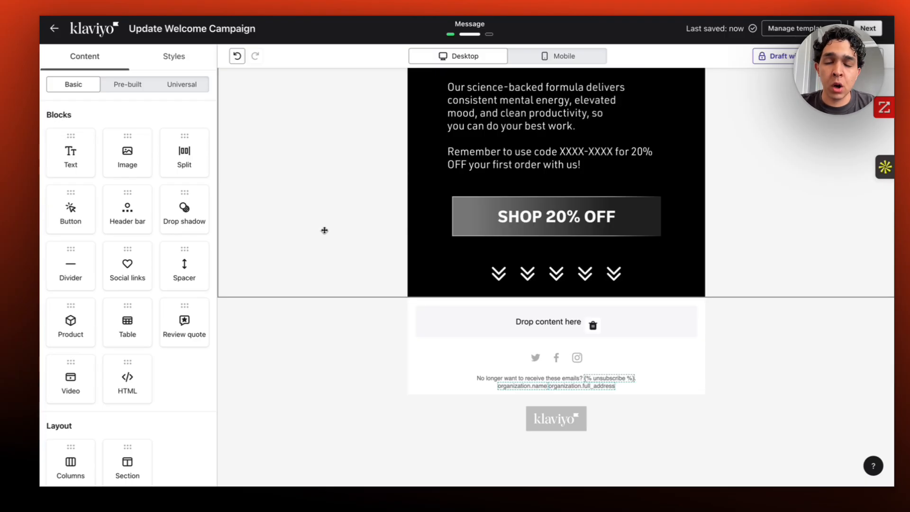
Add two equal two-column layouts, one above the other, directly below the last slice image with the down arrows.
{"action": "left_click", "coordinate": [367, 232]}
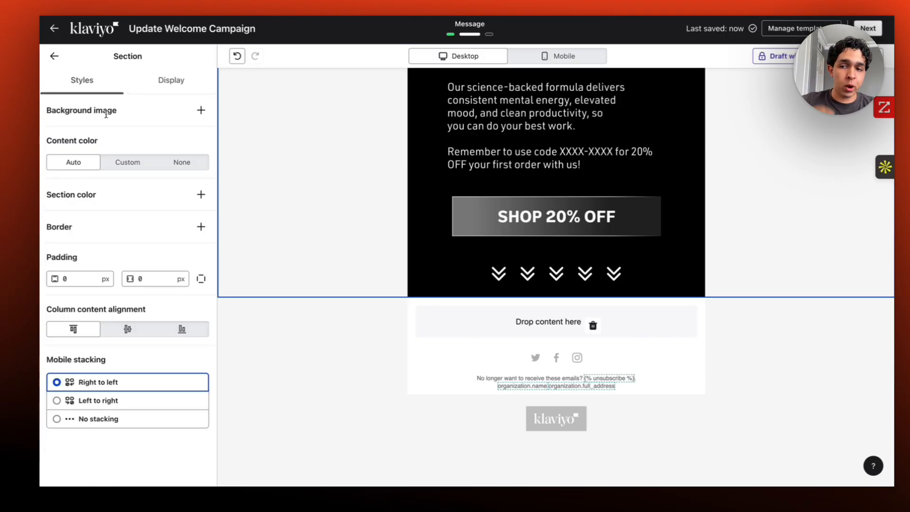
{"action": "left_click", "coordinate": [52, 55]}
{"action": "scroll", "coordinate": [137, 391], "scroll_direction": "down", "scroll_amount": 1}
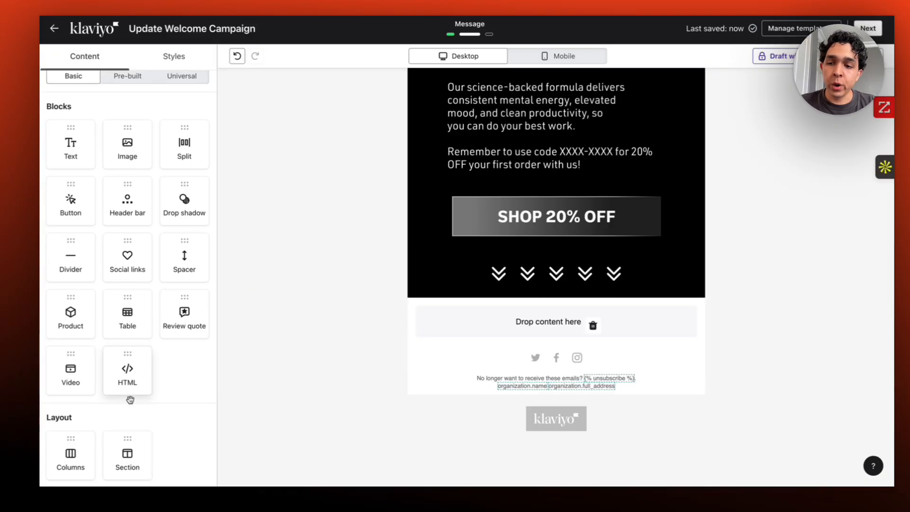
{"action": "left_click_drag", "start_coordinate": [75, 448], "coordinate": [467, 264]}
{"action": "left_click", "coordinate": [464, 195]}
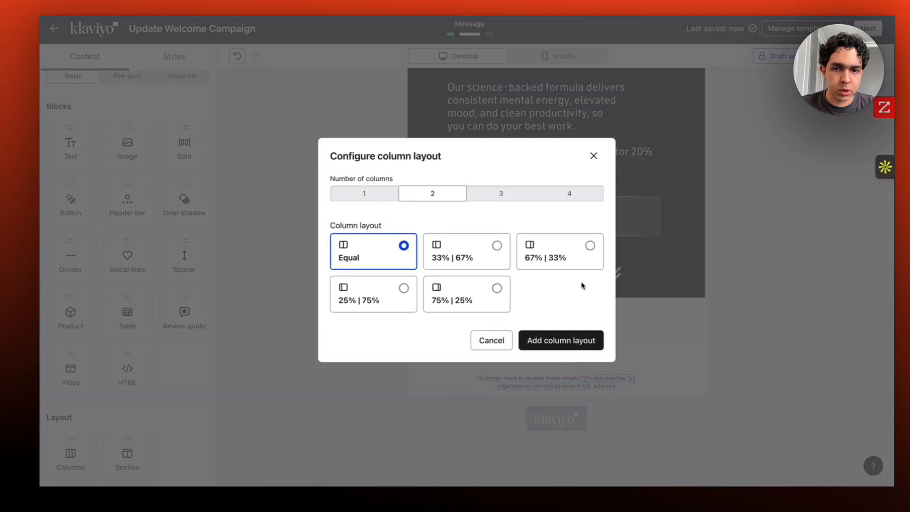
{"action": "left_click", "coordinate": [553, 340]}
{"action": "left_click_drag", "start_coordinate": [71, 455], "coordinate": [533, 268]}
{"action": "left_click", "coordinate": [432, 214]}
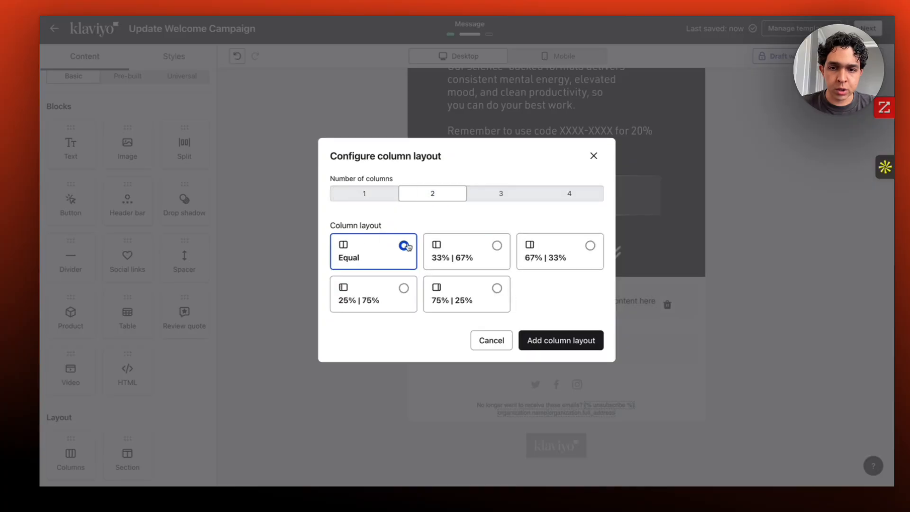
{"action": "left_click", "coordinate": [570, 339]}
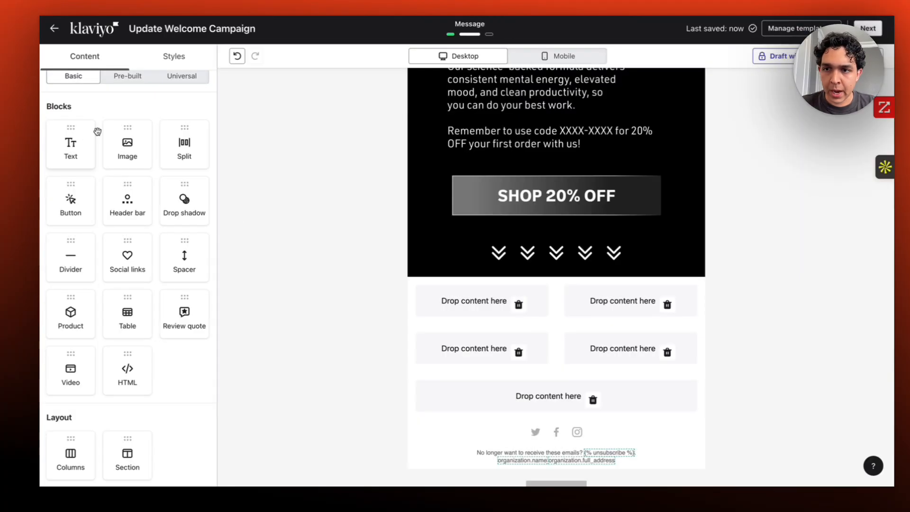
Add an image block to the new column layouts and duplicate it until all four column cells hold an image placeholder.
{"action": "left_click_drag", "start_coordinate": [125, 141], "coordinate": [446, 303]}
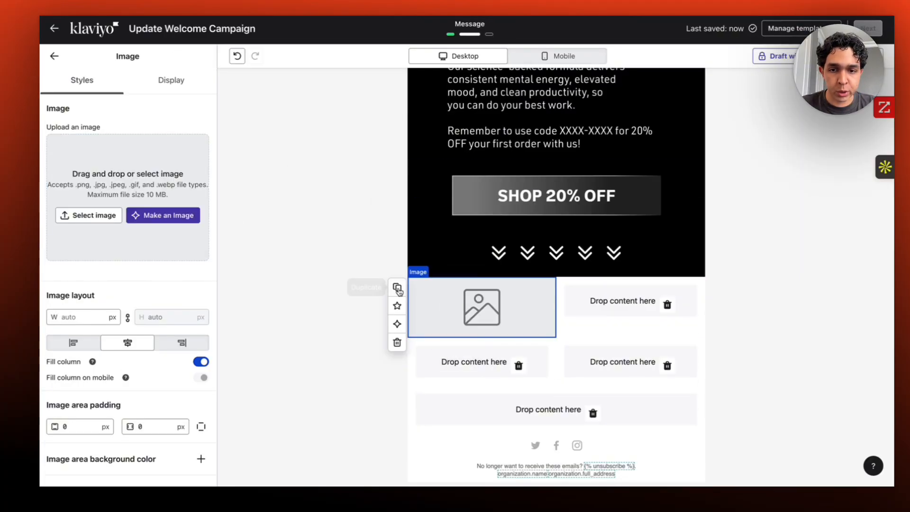
{"action": "left_click", "coordinate": [397, 289]}
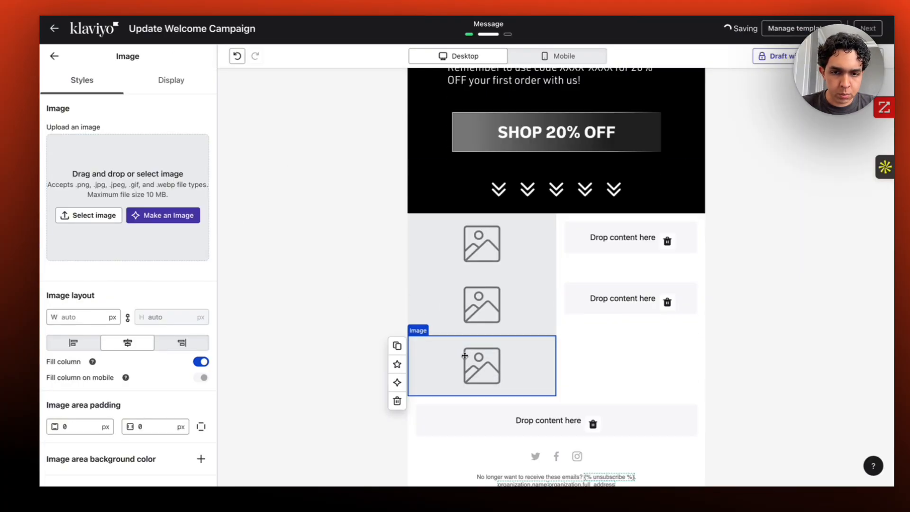
{"action": "left_click_drag", "start_coordinate": [465, 357], "coordinate": [630, 305]}
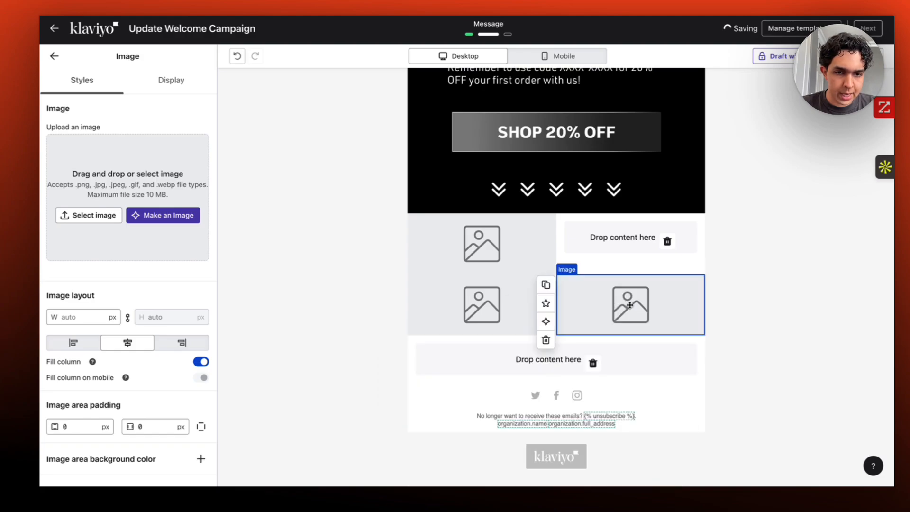
{"action": "left_click", "coordinate": [545, 285]}
{"action": "left_click_drag", "start_coordinate": [625, 354], "coordinate": [626, 246]}
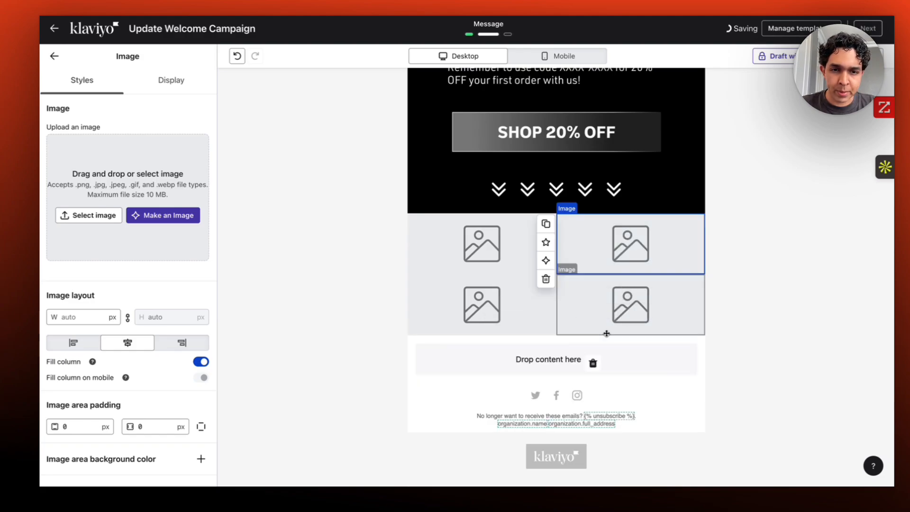
Set the main section's mobile stacking to No stacking and select the first image placeholder in the column grid.
{"action": "left_click", "coordinate": [473, 255]}
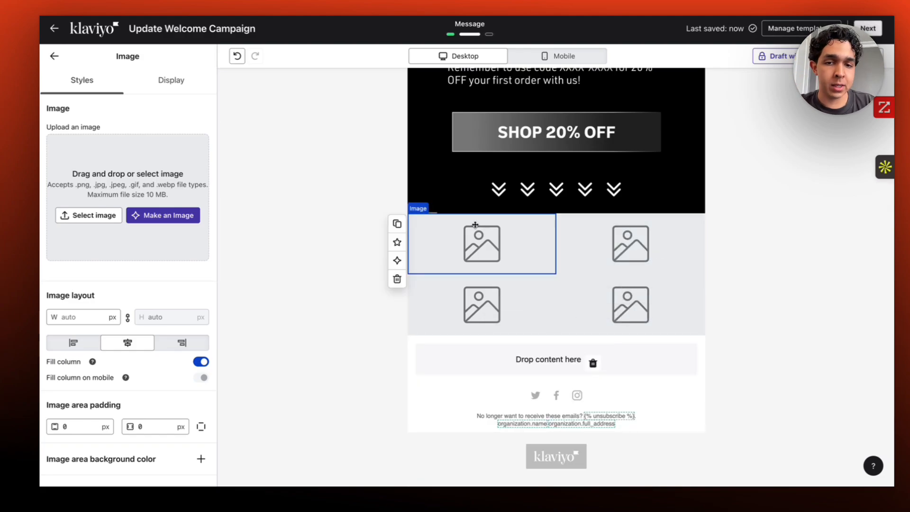
{"action": "left_click", "coordinate": [256, 230]}
{"action": "scroll", "coordinate": [298, 313], "scroll_direction": "up", "scroll_amount": 4}
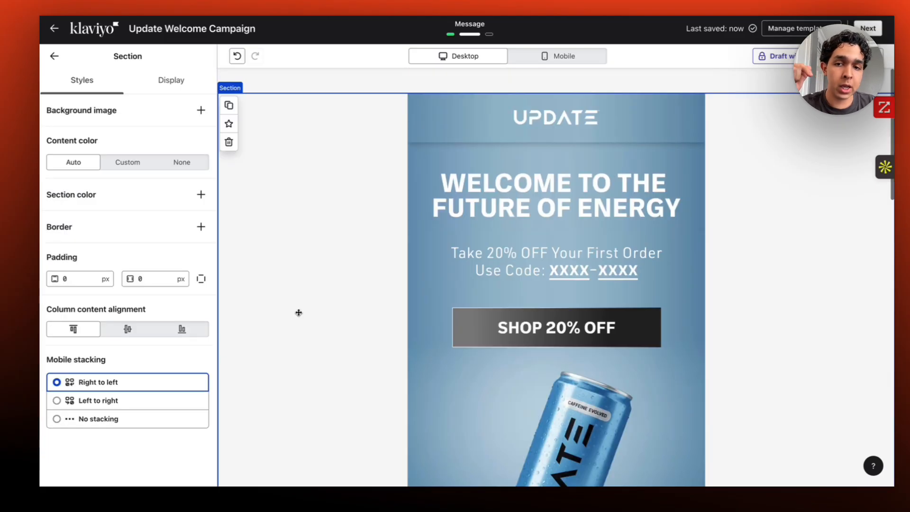
{"action": "scroll", "coordinate": [499, 325], "scroll_direction": "down", "scroll_amount": 10}
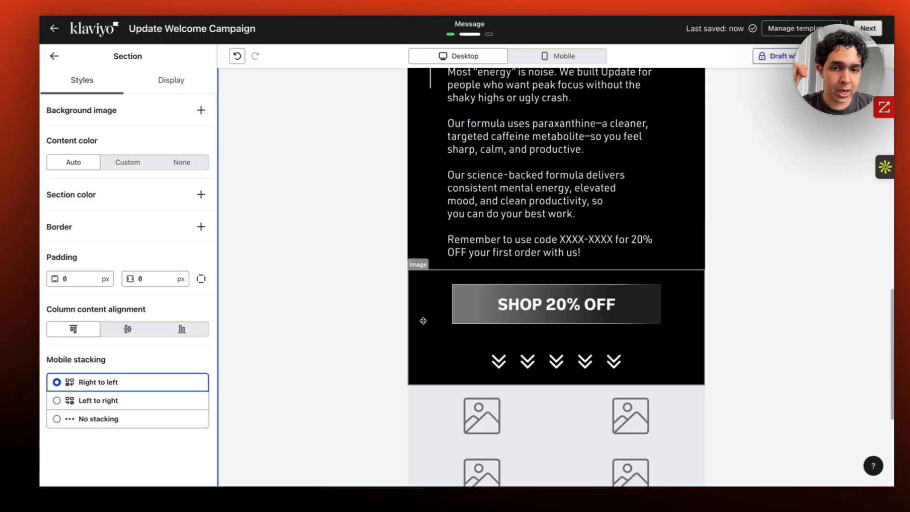
{"action": "scroll", "coordinate": [355, 346], "scroll_direction": "down", "scroll_amount": 3}
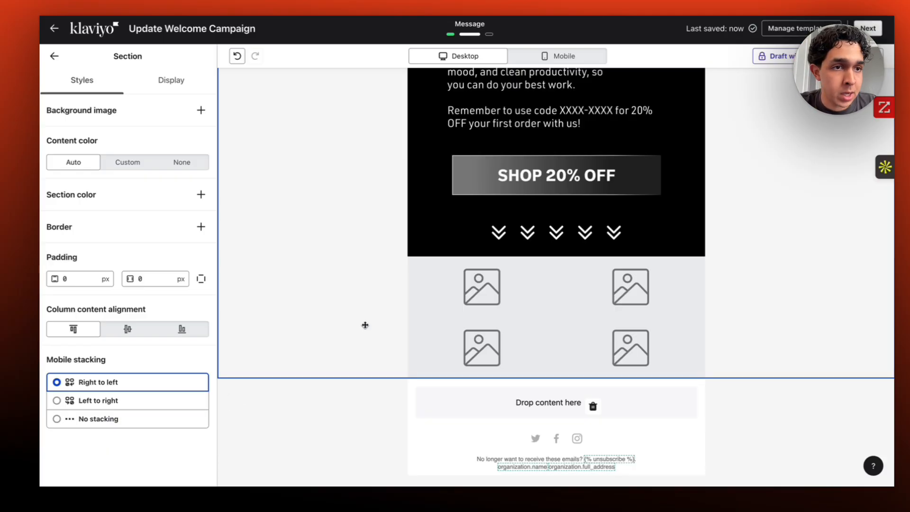
{"action": "scroll", "coordinate": [366, 321], "scroll_direction": "up", "scroll_amount": 2}
{"action": "scroll", "coordinate": [365, 321], "scroll_direction": "down", "scroll_amount": 4}
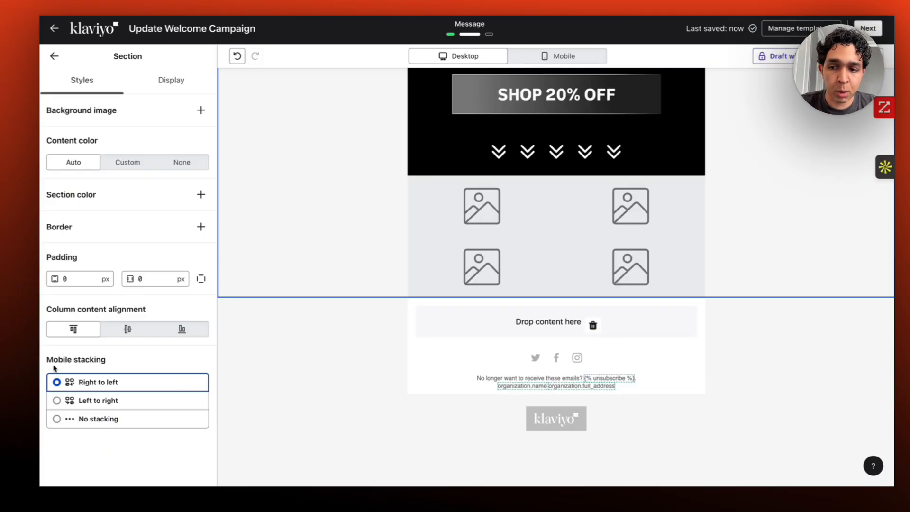
{"action": "left_click", "coordinate": [100, 416]}
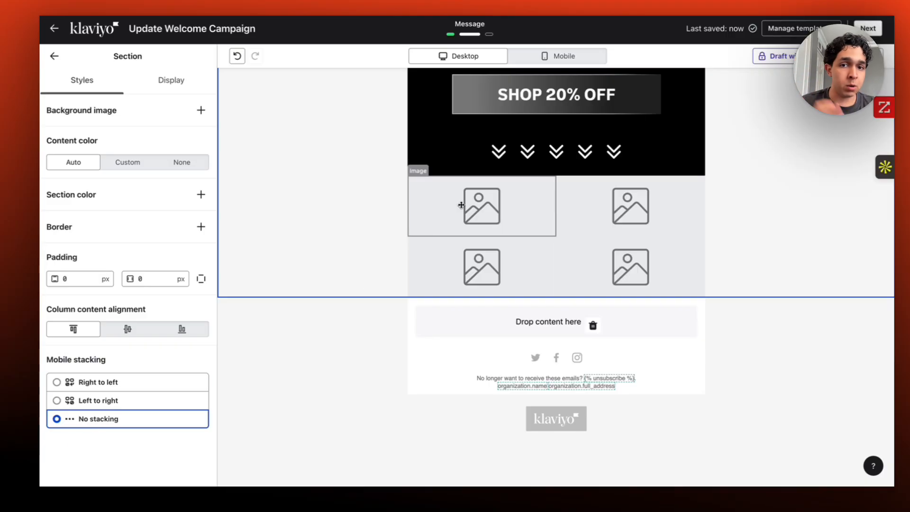
{"action": "left_click", "coordinate": [476, 204]}
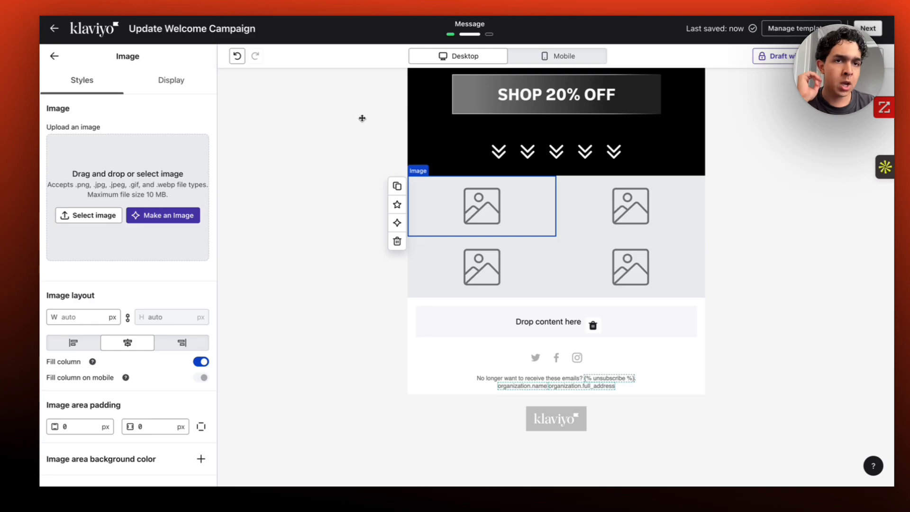
{"action": "left_click", "coordinate": [777, 17]}
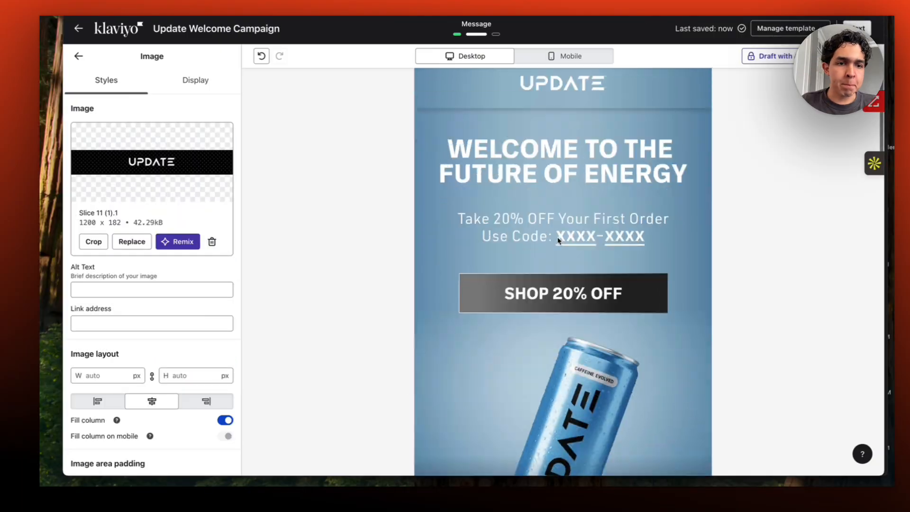
Review the assembled email from the header to the footer, checking the four flavor tiles and the footer link slices.
{"action": "scroll", "coordinate": [559, 241], "scroll_direction": "down", "scroll_amount": 10}
{"action": "scroll", "coordinate": [558, 241], "scroll_direction": "up", "scroll_amount": 1}
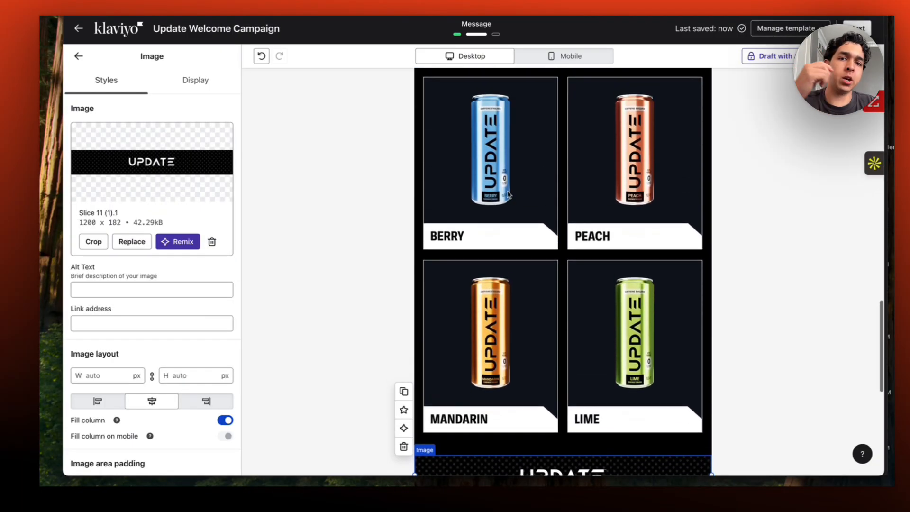
{"action": "left_click", "coordinate": [523, 192]}
{"action": "left_click", "coordinate": [528, 311]}
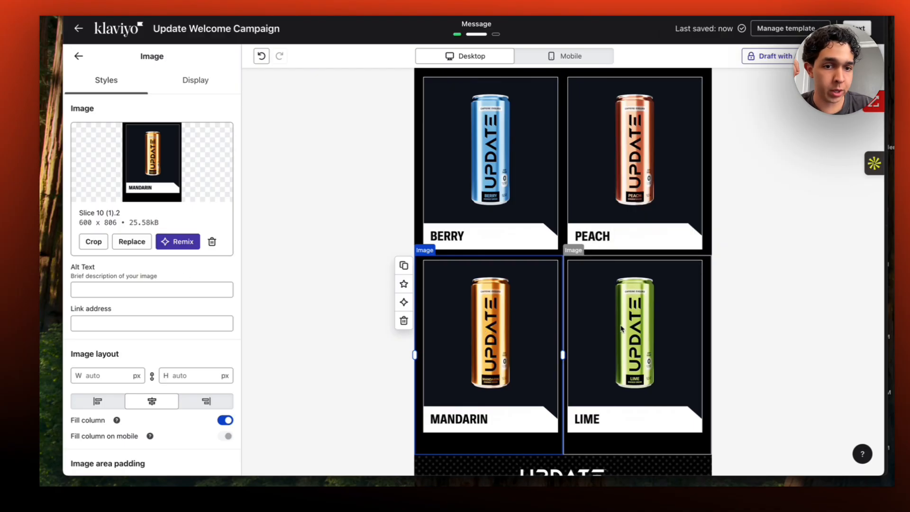
{"action": "scroll", "coordinate": [620, 325], "scroll_direction": "down", "scroll_amount": 5}
{"action": "left_click", "coordinate": [578, 241]}
{"action": "left_click", "coordinate": [573, 283]}
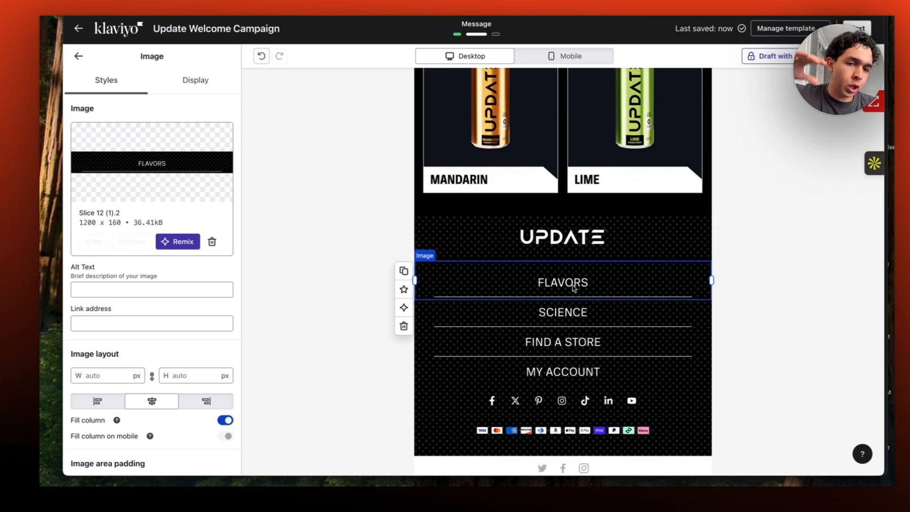
{"action": "scroll", "coordinate": [550, 338], "scroll_direction": "down", "scroll_amount": 3}
{"action": "scroll", "coordinate": [550, 338], "scroll_direction": "up", "scroll_amount": 7}
{"action": "scroll", "coordinate": [550, 338], "scroll_direction": "down", "scroll_amount": 5}
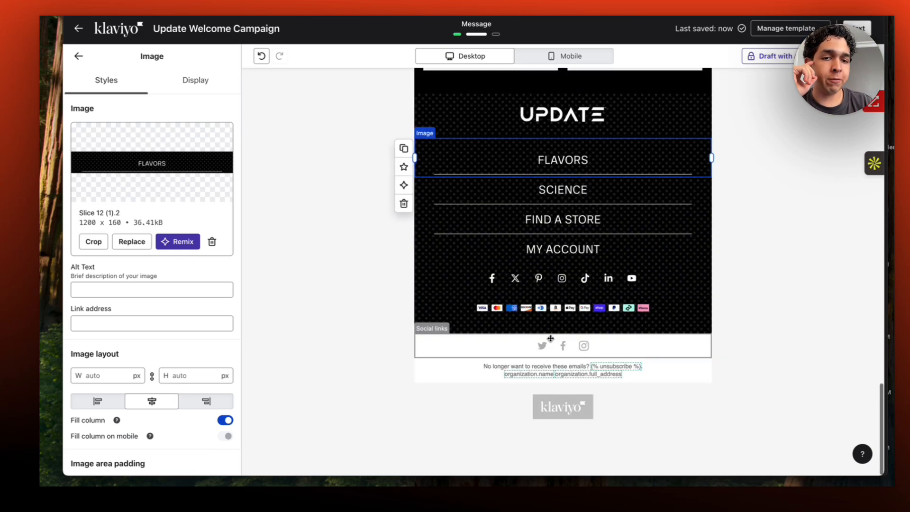
Delete the default social links block above the unsubscribe text.
{"action": "left_click", "coordinate": [454, 345]}
{"action": "left_click", "coordinate": [447, 368]}
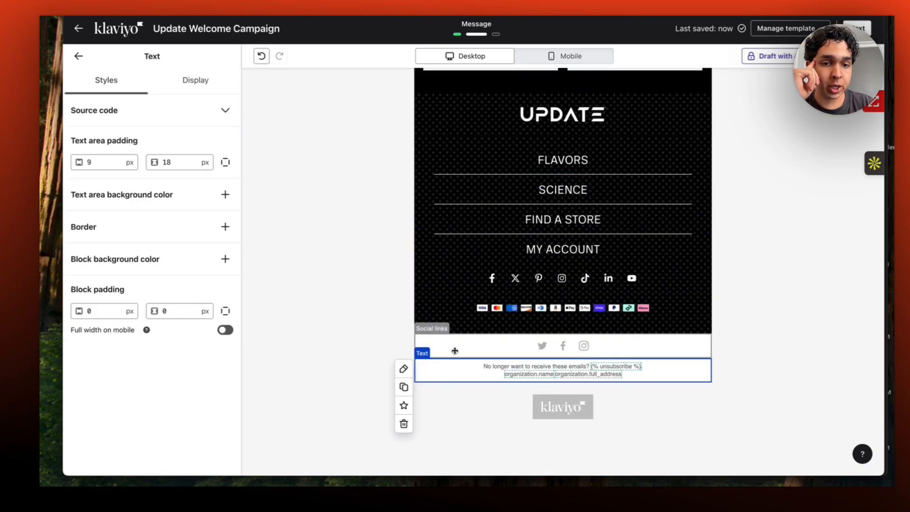
{"action": "left_click", "coordinate": [454, 351]}
{"action": "left_click", "coordinate": [404, 380]}
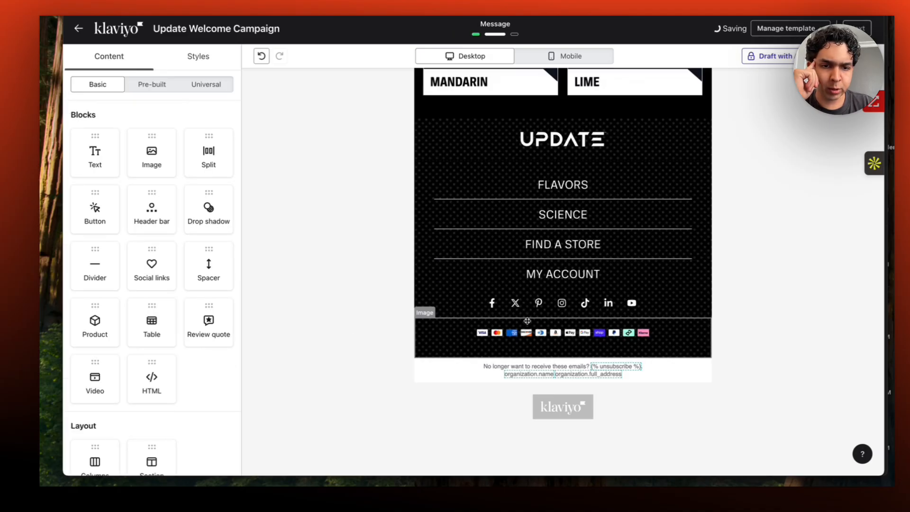
Set the unsubscribe text block's text area background and block background colors to black (000000).
{"action": "left_click", "coordinate": [485, 369]}
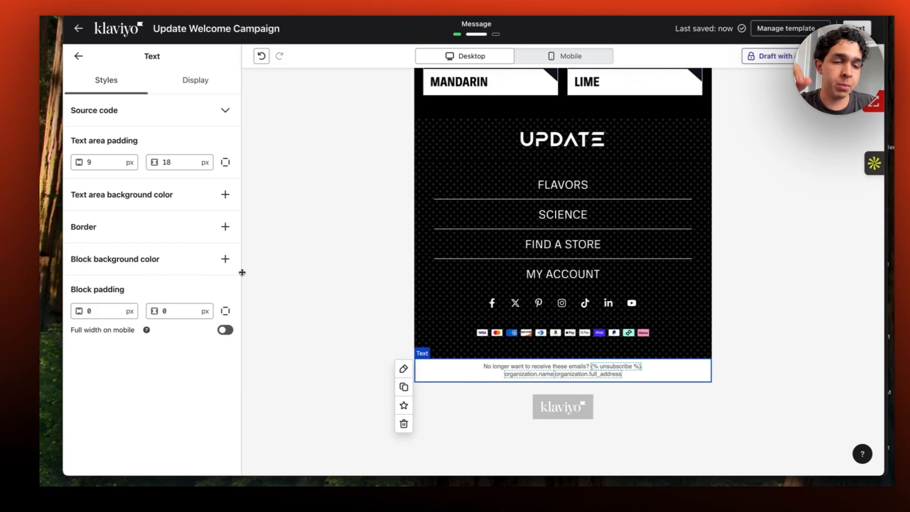
{"action": "left_click", "coordinate": [226, 197]}
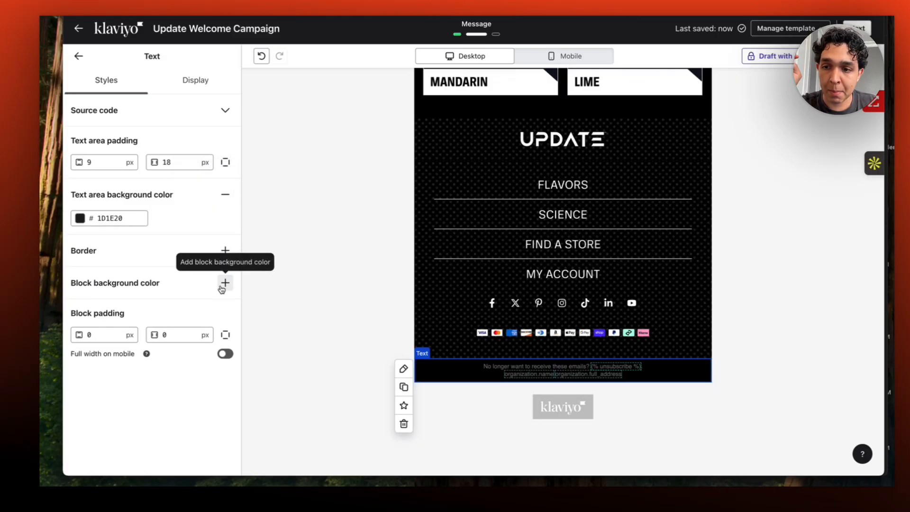
{"action": "left_click", "coordinate": [222, 286]}
{"action": "left_click", "coordinate": [80, 218]}
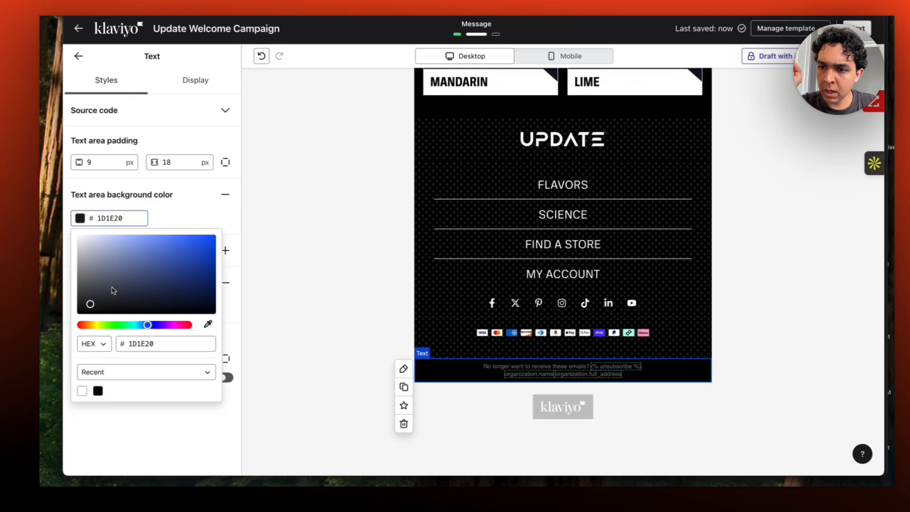
{"action": "left_click", "coordinate": [97, 302]}
{"action": "left_click", "coordinate": [97, 391]}
{"action": "left_click", "coordinate": [119, 429]}
{"action": "left_click", "coordinate": [80, 306]}
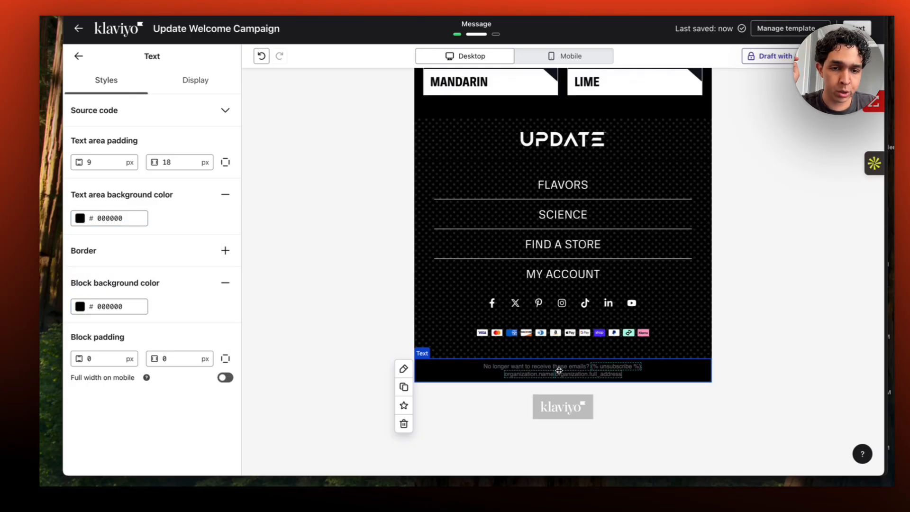
Change the color of all the unsubscribe and organization address text to white.
{"action": "left_click", "coordinate": [559, 370]}
{"action": "left_click_drag", "start_coordinate": [485, 364], "coordinate": [633, 375]}
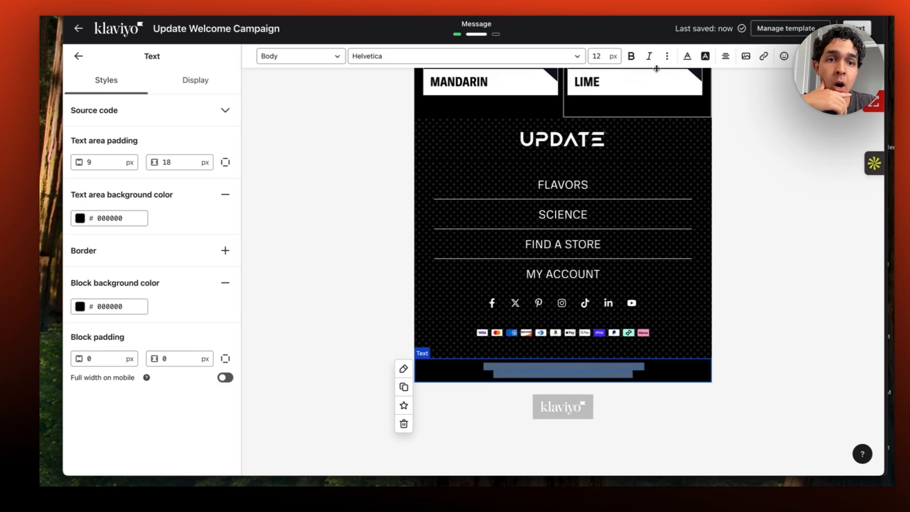
{"action": "left_click", "coordinate": [686, 57]}
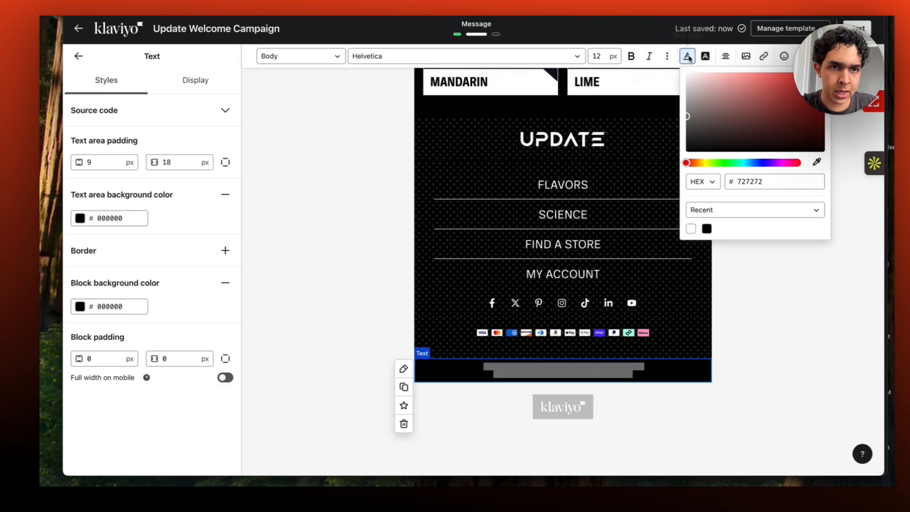
{"action": "left_click", "coordinate": [703, 231]}
{"action": "left_click", "coordinate": [635, 465]}
{"action": "left_click", "coordinate": [316, 275]}
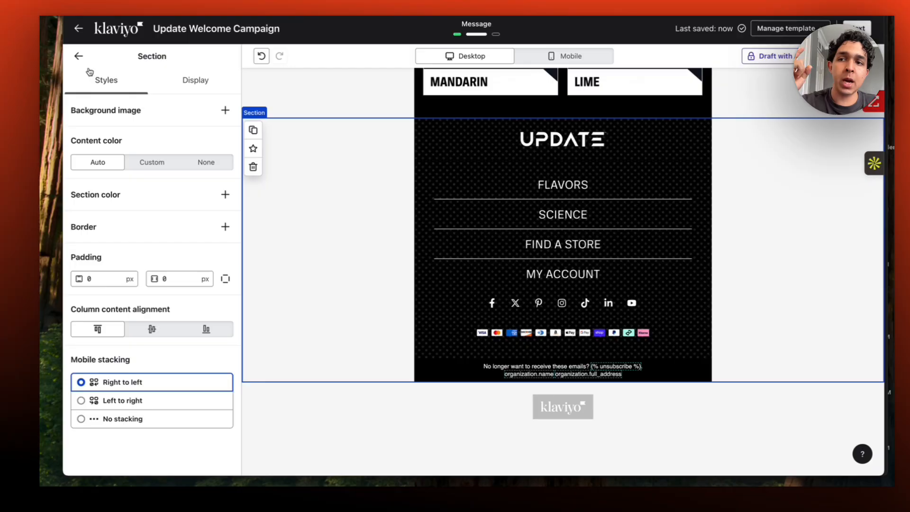
Add a text block below the unsubscribe text and select its placeholder text for editing.
{"action": "left_click", "coordinate": [78, 57]}
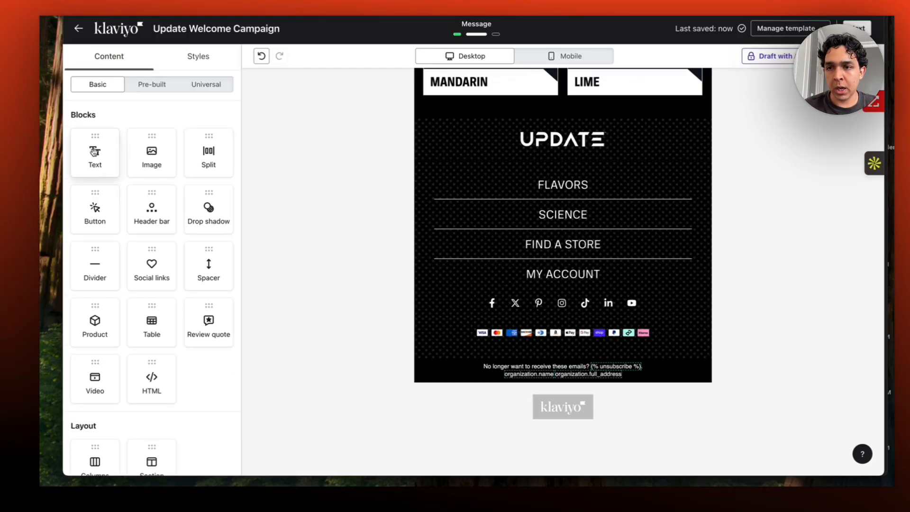
{"action": "left_click_drag", "start_coordinate": [95, 151], "coordinate": [483, 378]}
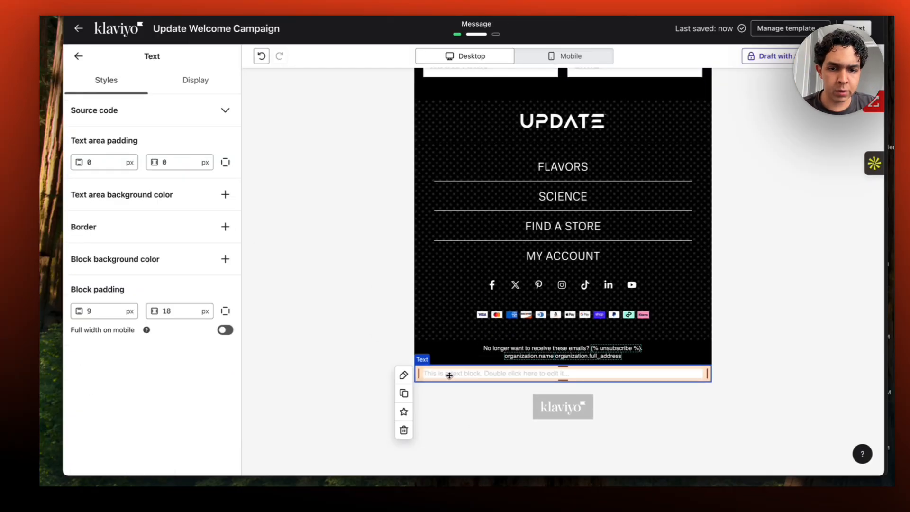
{"action": "double_click", "coordinate": [449, 375]}
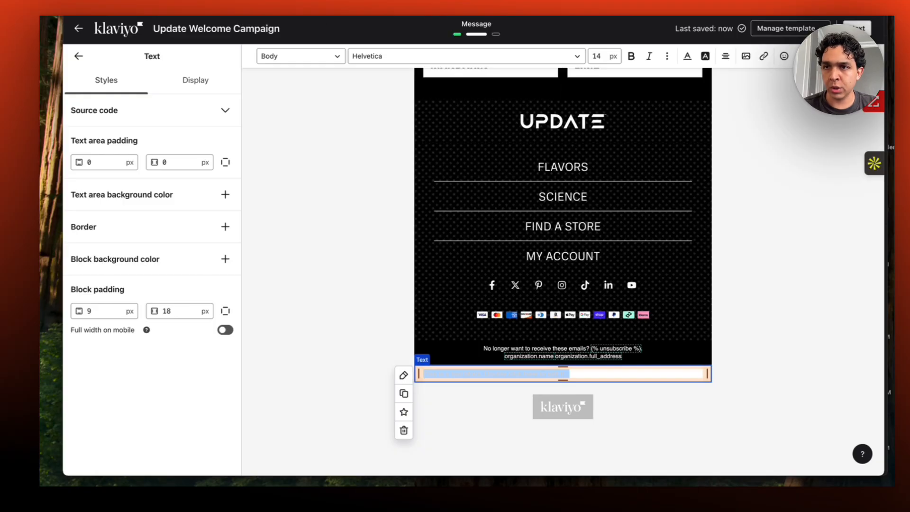
Open the drinkupdate.com website in a new browser tab.
{"action": "key", "text": "ctrl+super+f"}
{"action": "key", "text": "super+t"}
{"action": "type", "text": "update"}
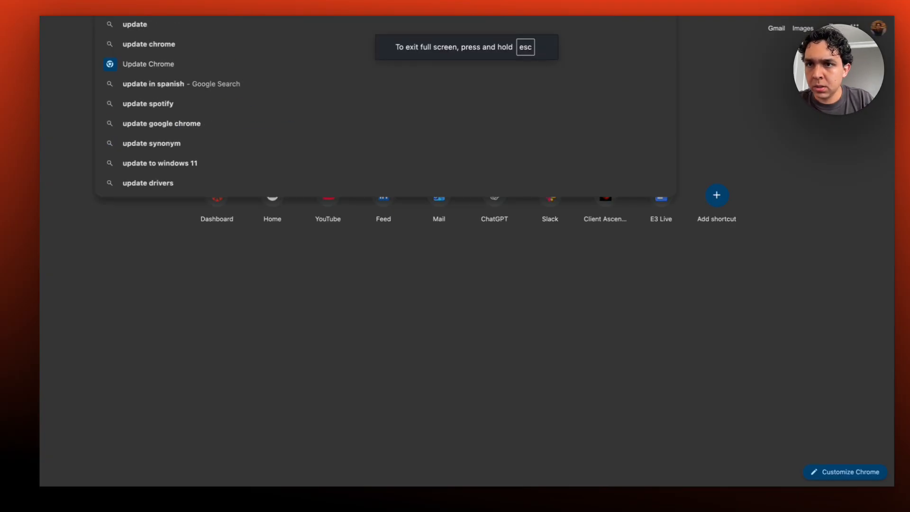
{"action": "key", "text": "Return"}
{"action": "type", "text": "drink"}
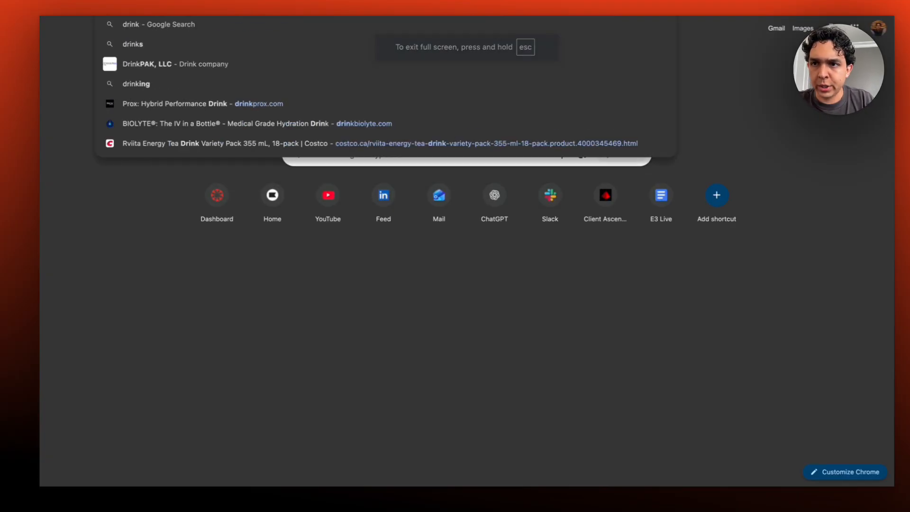
{"action": "key", "text": "Return"}
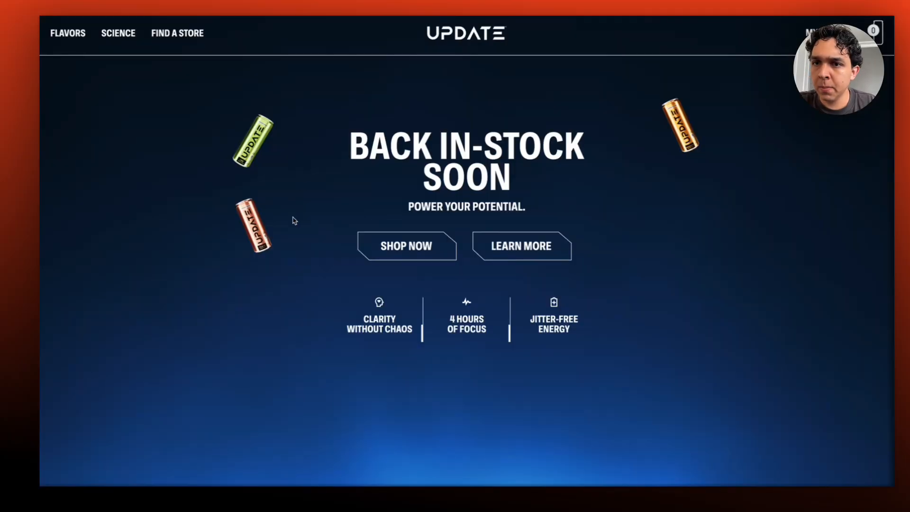
Replace the new text block's placeholder with the "Clean Energy for Clear Minds" heading and paragraph copied from the website.
{"action": "scroll", "coordinate": [289, 209], "scroll_direction": "down", "scroll_amount": 10}
{"action": "scroll", "coordinate": [278, 187], "scroll_direction": "up", "scroll_amount": 3}
{"action": "left_click_drag", "start_coordinate": [179, 178], "coordinate": [464, 262]}
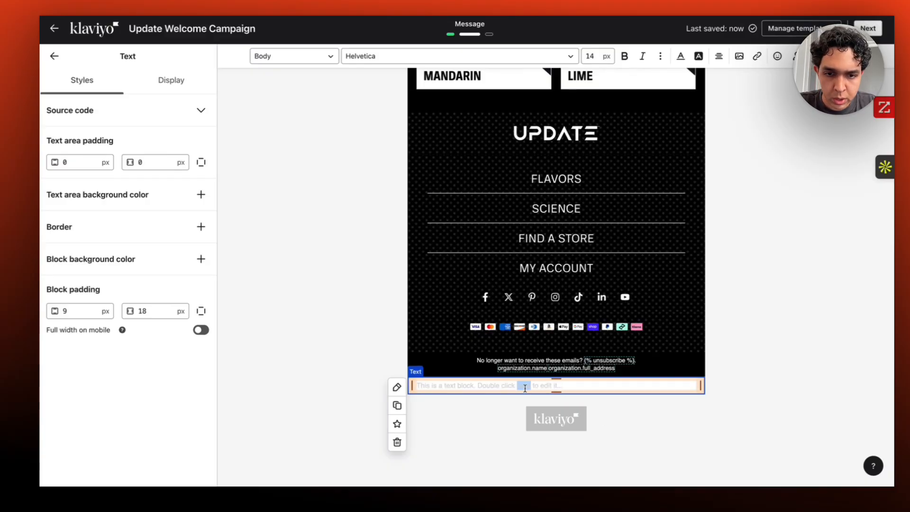
{"action": "type", "text": "Clean Energy for Clear Minds Welcome to the future of energy. Free your fuel from jitters, crashes, and compromises. And get pure focus, every time"}
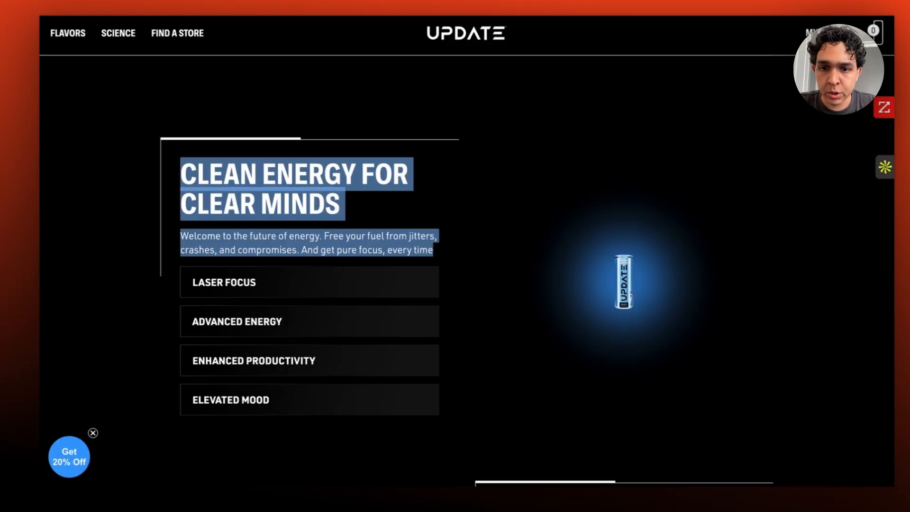
Copy the website's "Goodbye, Caffeine. Hello, Clarity." heading and paragraph and paste them as text only below the first passage.
{"action": "scroll", "coordinate": [317, 244], "scroll_direction": "down", "scroll_amount": 10}
{"action": "scroll", "coordinate": [318, 245], "scroll_direction": "up", "scroll_amount": 5}
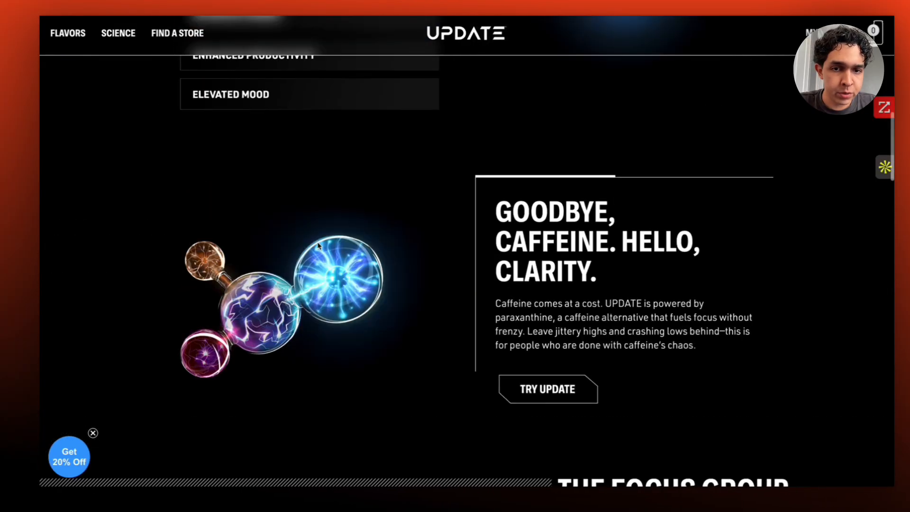
{"action": "left_click_drag", "start_coordinate": [495, 204], "coordinate": [704, 348]}
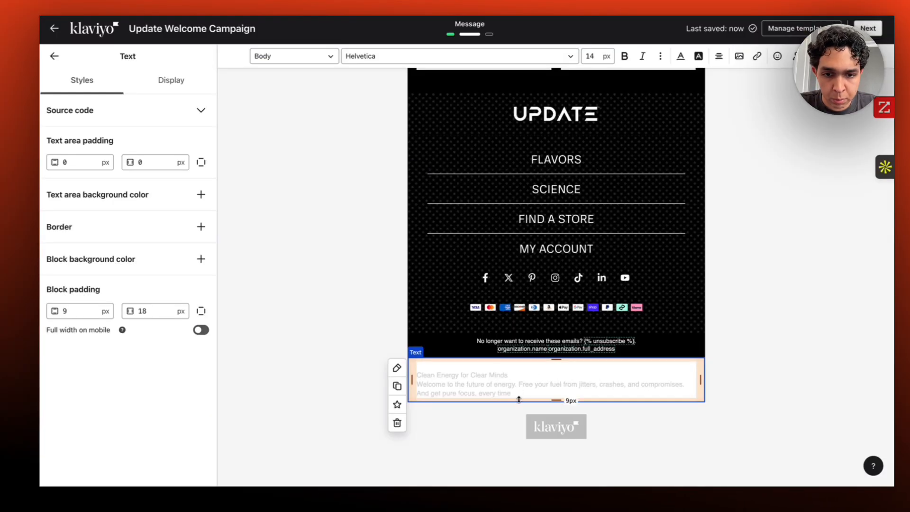
{"action": "key", "text": "Return"}
{"action": "left_click", "coordinate": [510, 285]}
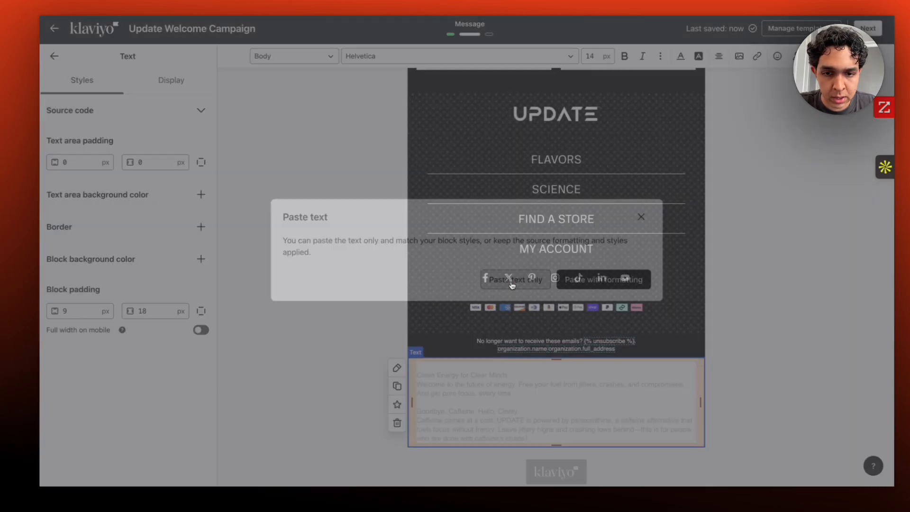
Remove the line breaks in the pasted text so both passages form one continuous paragraph.
{"action": "key", "text": "BackSpace"}
{"action": "key", "text": "BackSpace"}
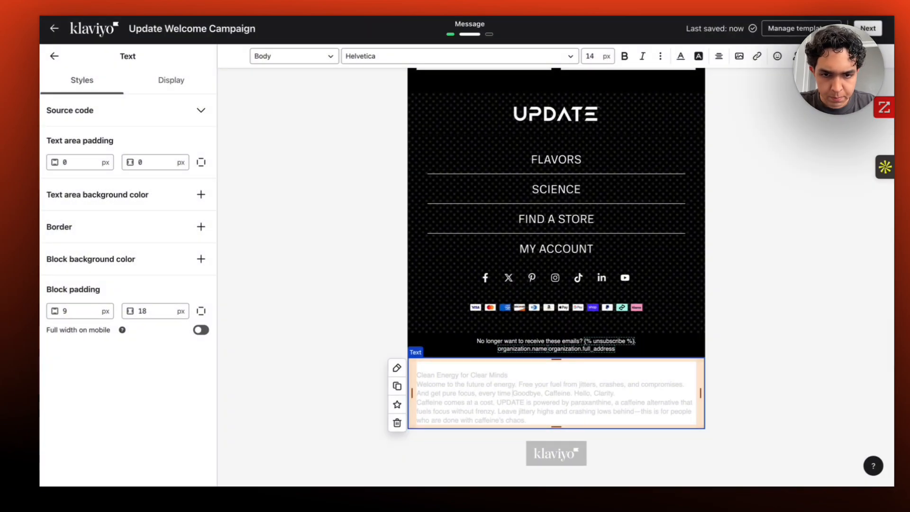
{"action": "key", "text": "BackSpace"}
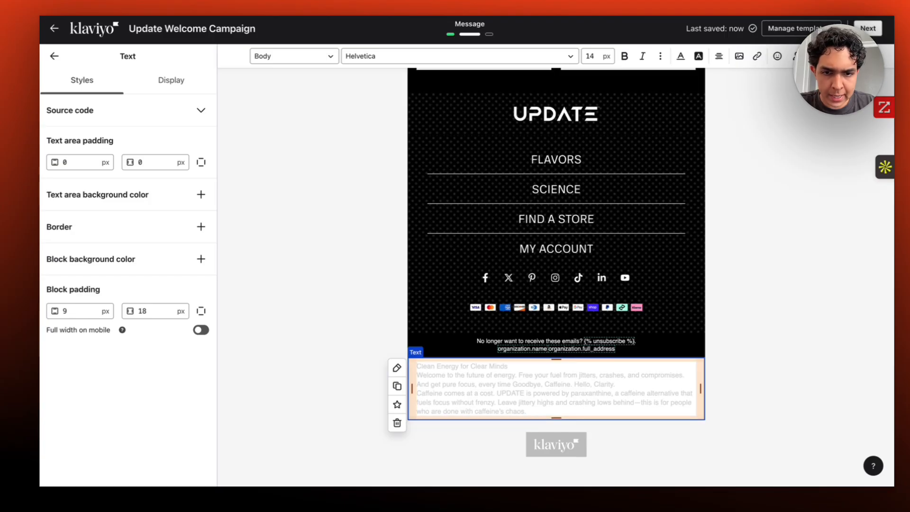
{"action": "left_click", "coordinate": [417, 374]}
{"action": "key", "text": "BackSpace"}
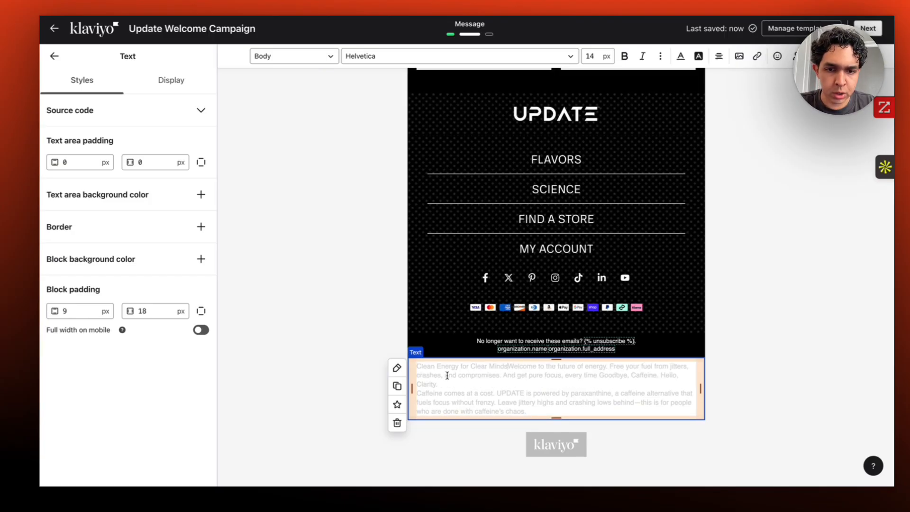
{"action": "left_click", "coordinate": [417, 394]}
{"action": "key", "text": "BackSpace"}
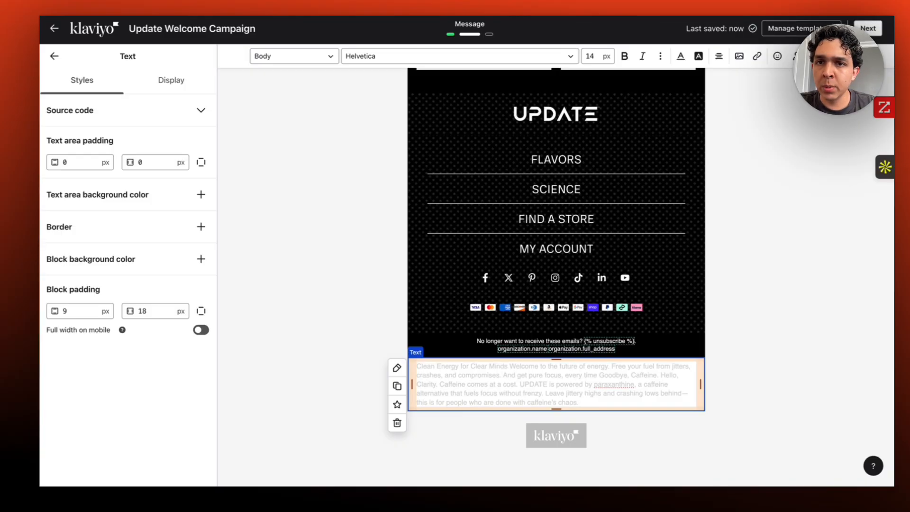
Append the website's "Choose Your Flavor" heading and description to the text block and join them to the same paragraph.
{"action": "key", "text": "ctrl+Tab"}
{"action": "scroll", "coordinate": [337, 202], "scroll_direction": "down", "scroll_amount": 20}
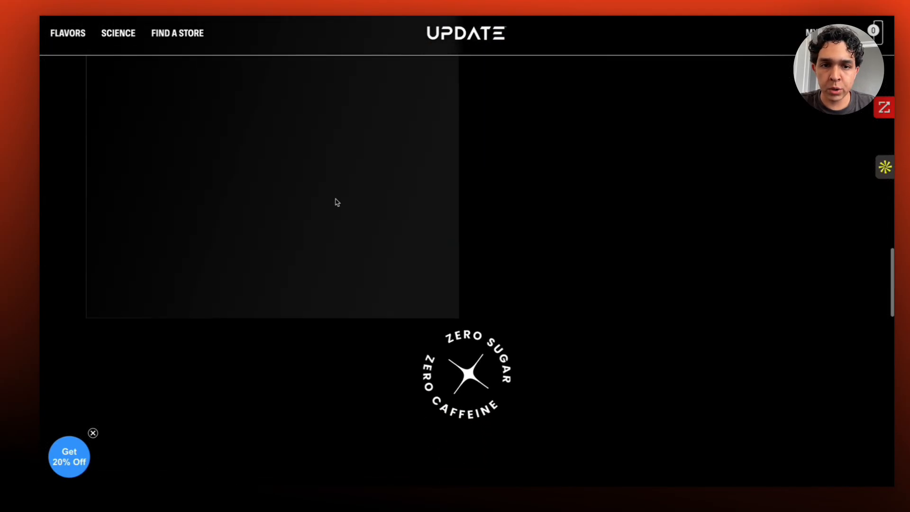
{"action": "scroll", "coordinate": [336, 201], "scroll_direction": "up", "scroll_amount": 3}
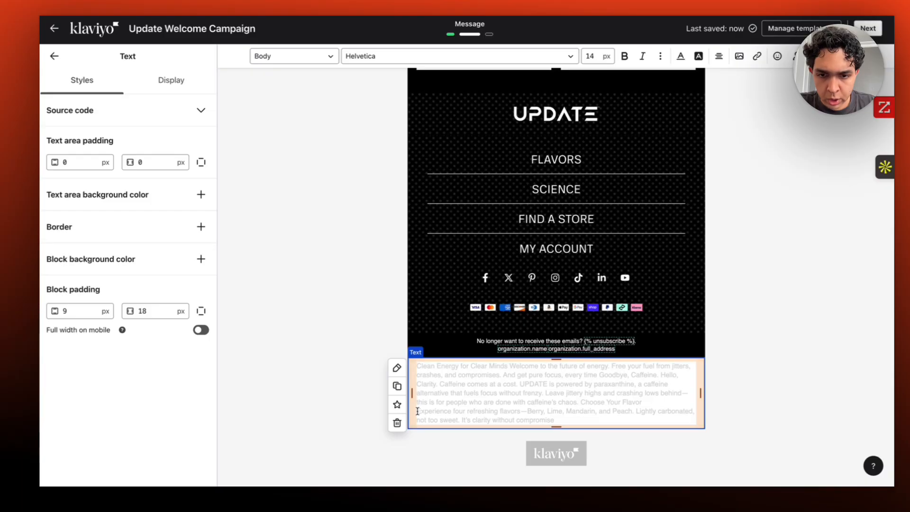
{"action": "left_click", "coordinate": [417, 411]}
{"action": "key", "text": "BackSpace"}
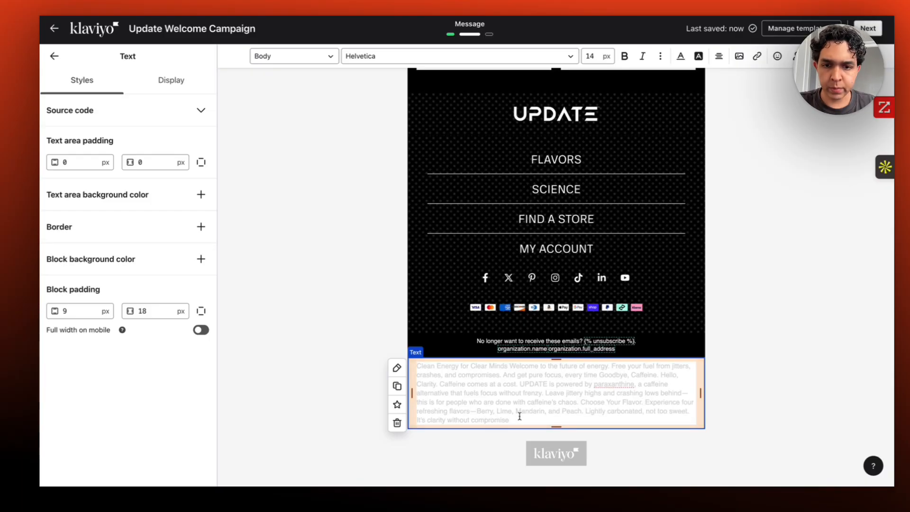
Set the font size of the block's entire text to 5 px.
{"action": "left_click_drag", "start_coordinate": [519, 417], "coordinate": [413, 363]}
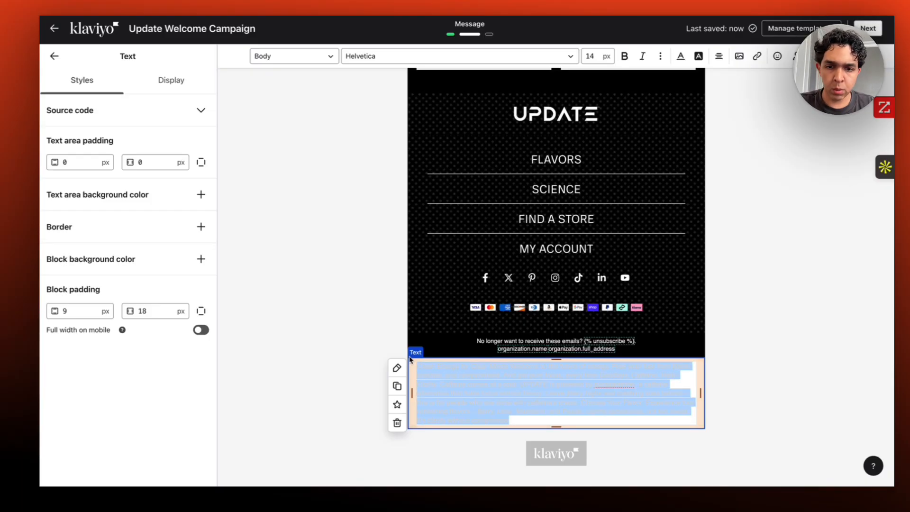
{"action": "left_click", "coordinate": [590, 56]}
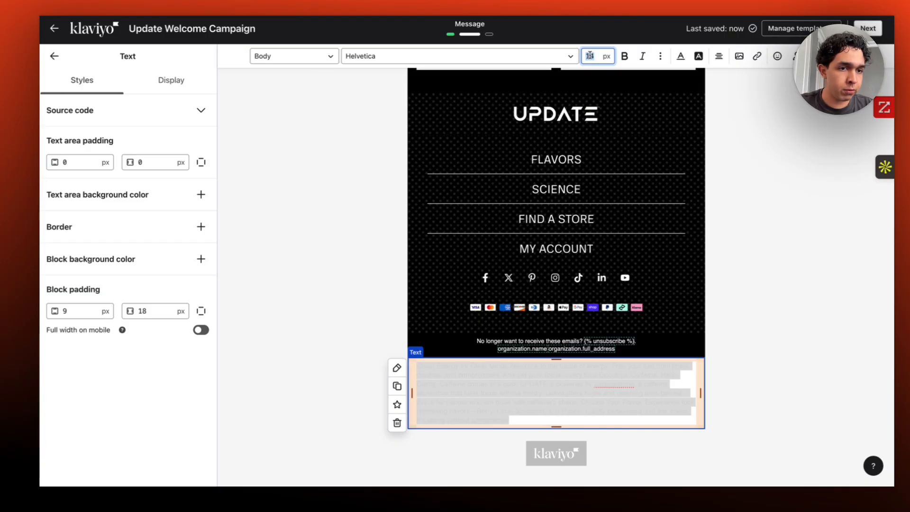
{"action": "type", "text": "5"}
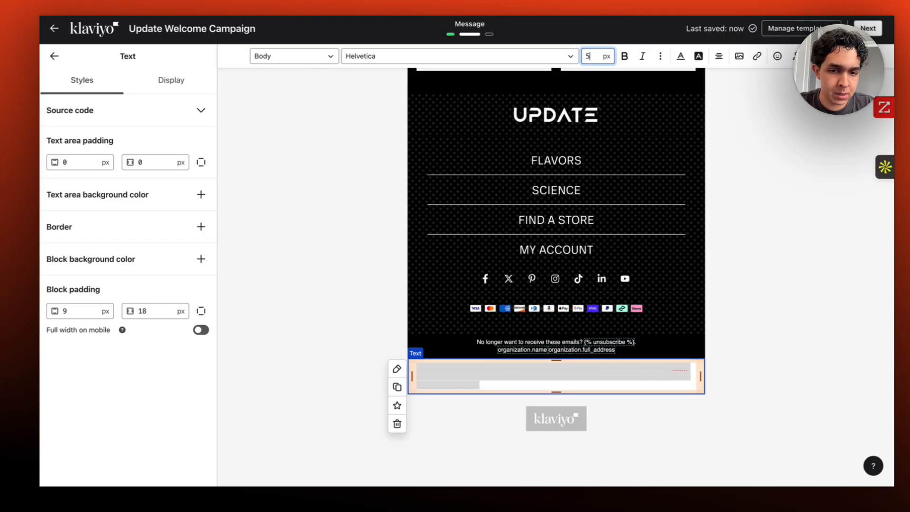
Set the background color behind the selected small text to black (000000).
{"action": "left_click", "coordinate": [684, 57]}
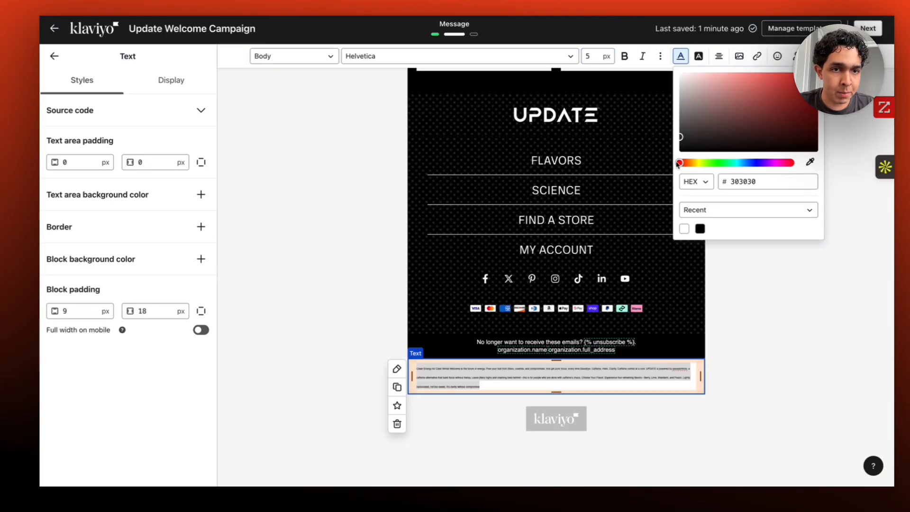
{"action": "left_click", "coordinate": [698, 57]}
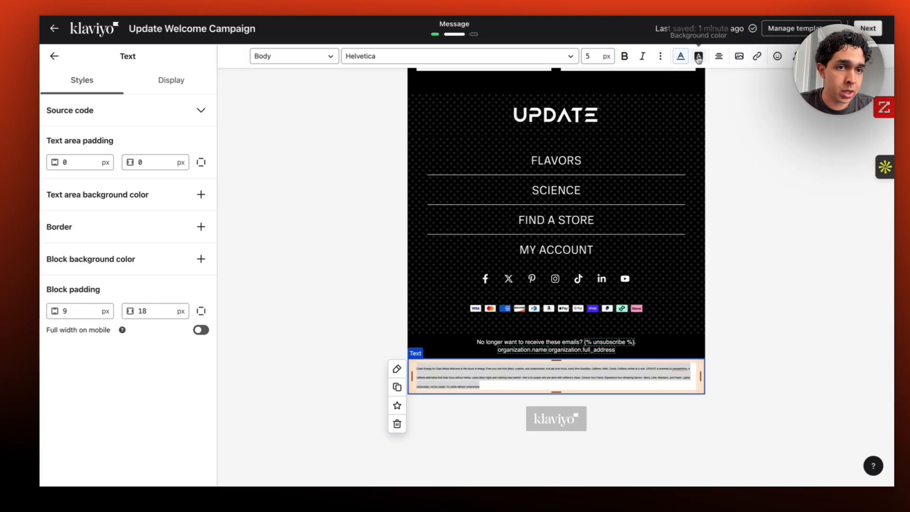
{"action": "left_click", "coordinate": [698, 57]}
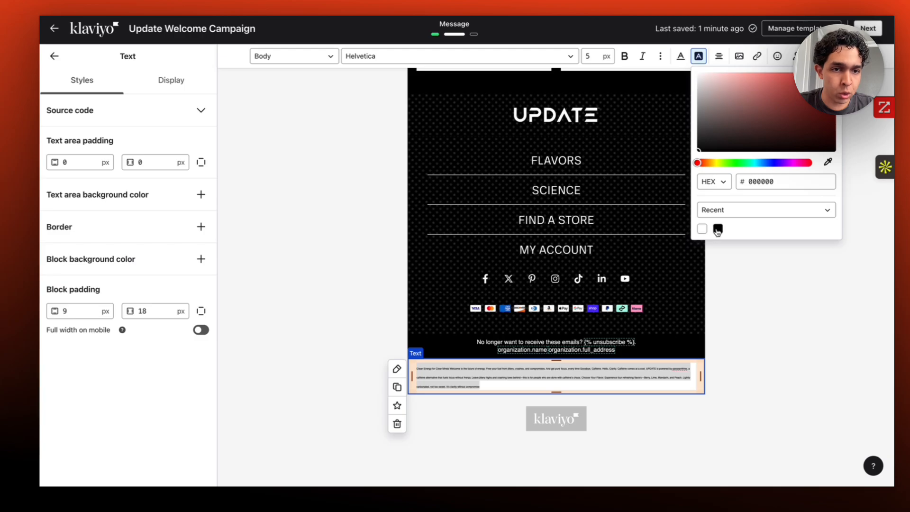
{"action": "left_click", "coordinate": [718, 231]}
{"action": "left_click", "coordinate": [557, 383]}
{"action": "left_click", "coordinate": [492, 383]}
{"action": "left_click", "coordinate": [266, 291]}
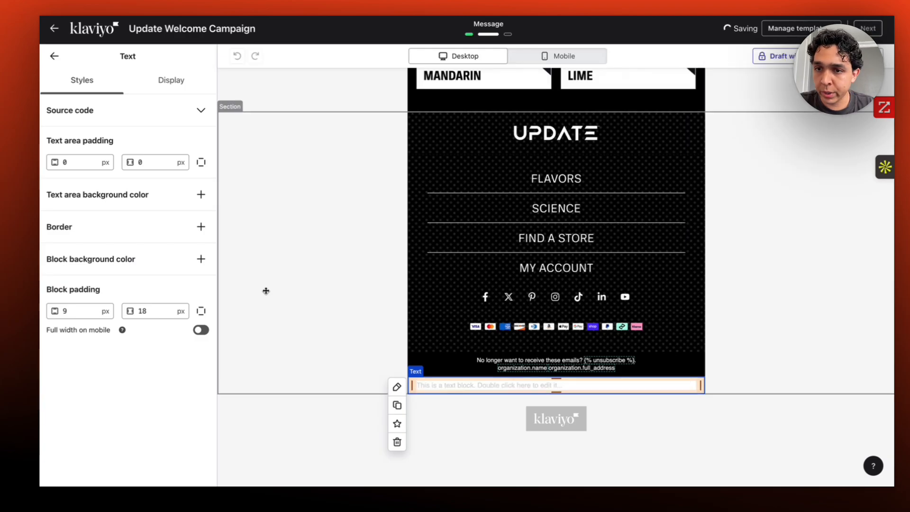
Set the small-text block's block background color to black (000000).
{"action": "left_click", "coordinate": [502, 386]}
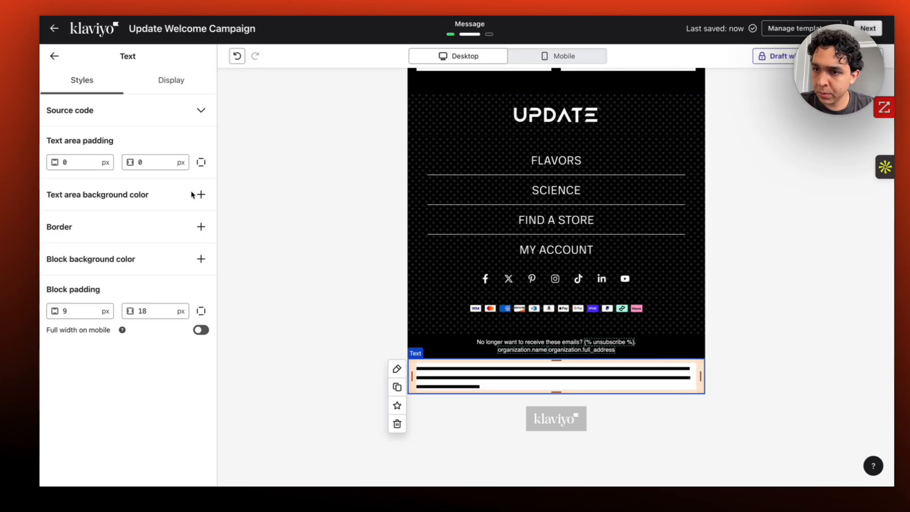
{"action": "left_click", "coordinate": [201, 259]}
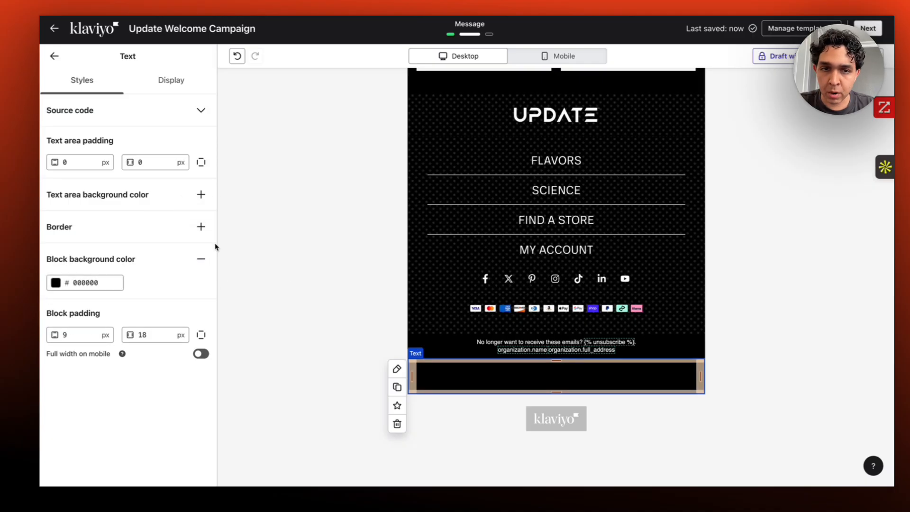
{"action": "left_click", "coordinate": [311, 272]}
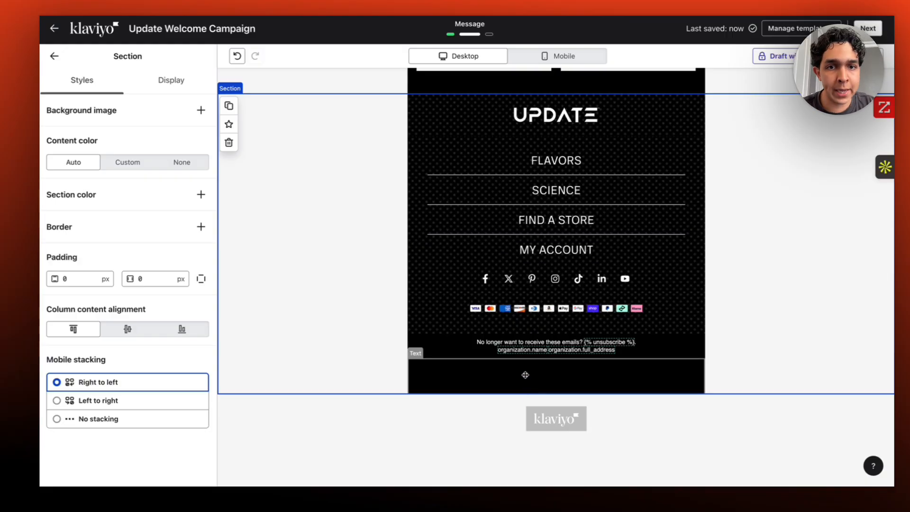
{"action": "scroll", "coordinate": [525, 375], "scroll_direction": "up", "scroll_amount": 15}
{"action": "left_click", "coordinate": [516, 227]}
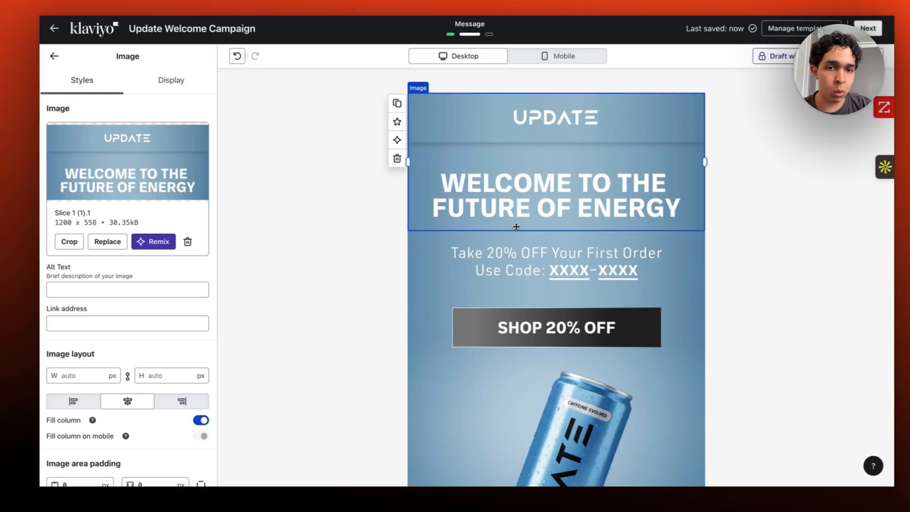
{"action": "left_click", "coordinate": [507, 235]}
{"action": "left_click", "coordinate": [510, 164]}
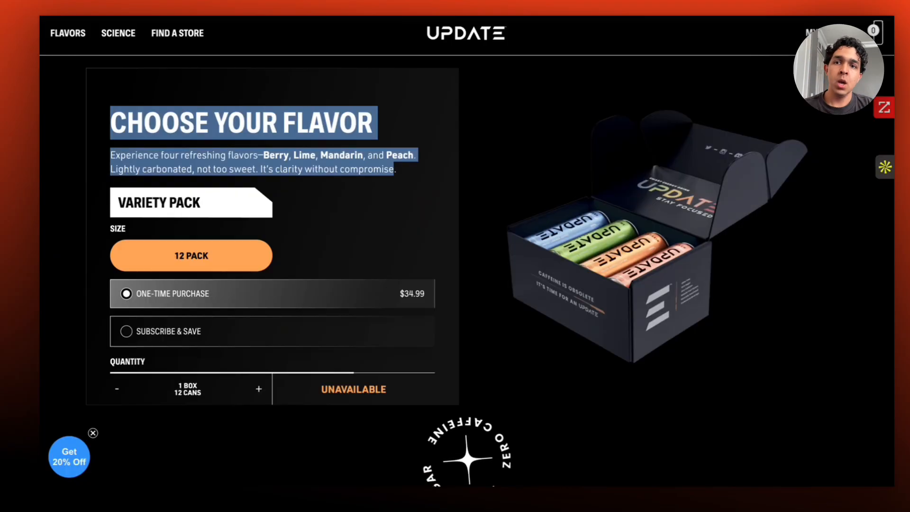
{"action": "scroll", "coordinate": [459, 37], "scroll_direction": "up", "scroll_amount": 10}
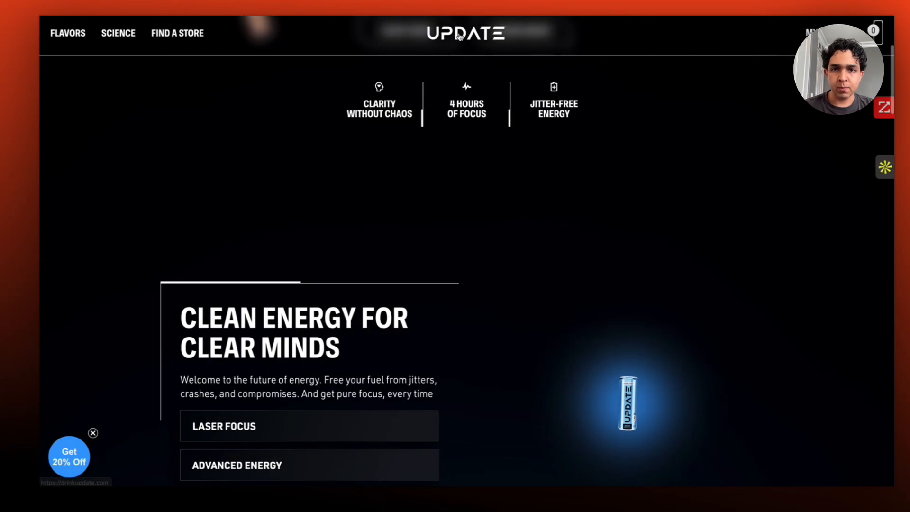
{"action": "scroll", "coordinate": [459, 37], "scroll_direction": "up", "scroll_amount": 5}
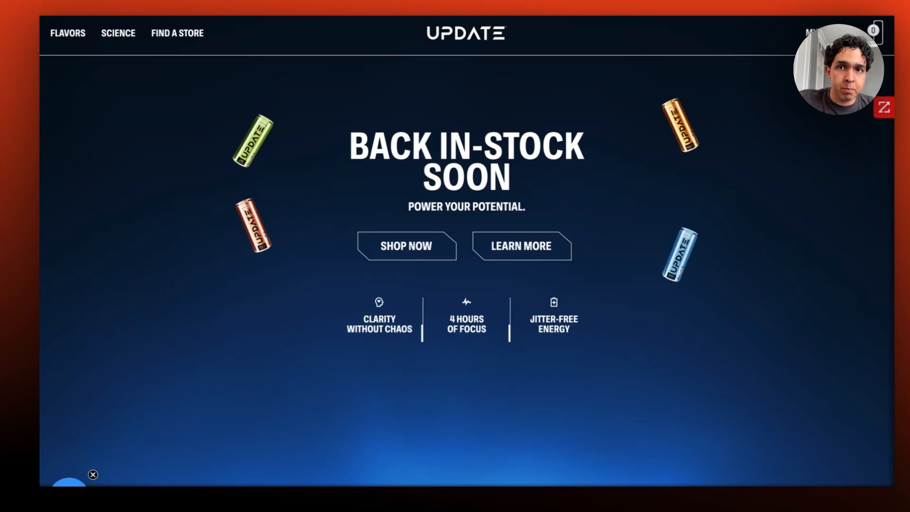
{"action": "key", "text": "super+l"}
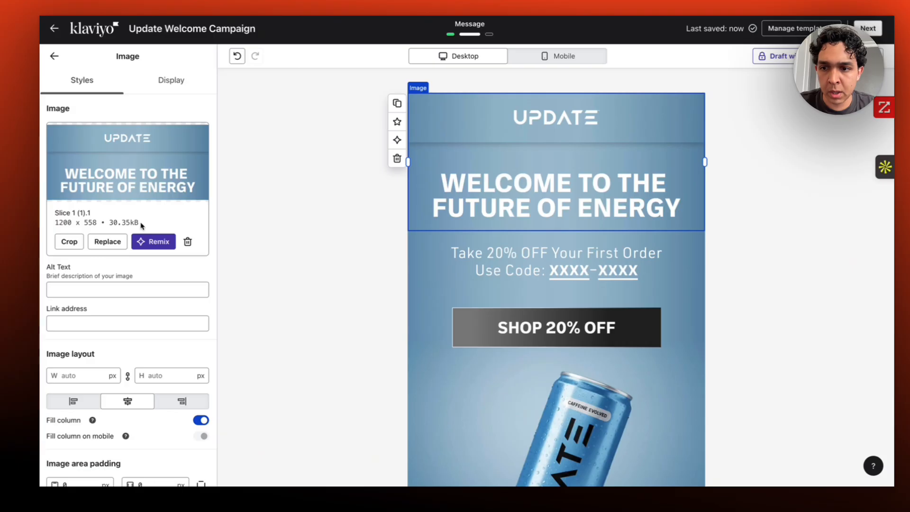
{"action": "left_click", "coordinate": [114, 323]}
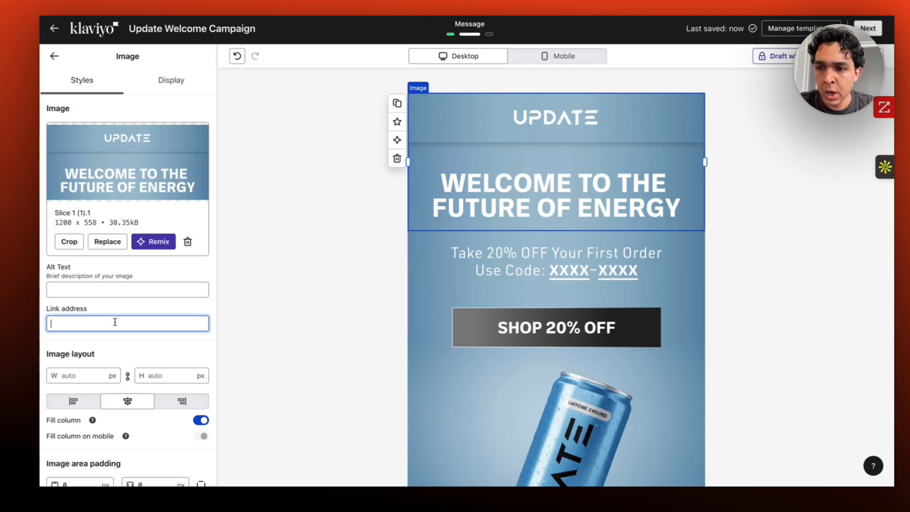
{"action": "type", "text": "https://drinkupdate.com/"}
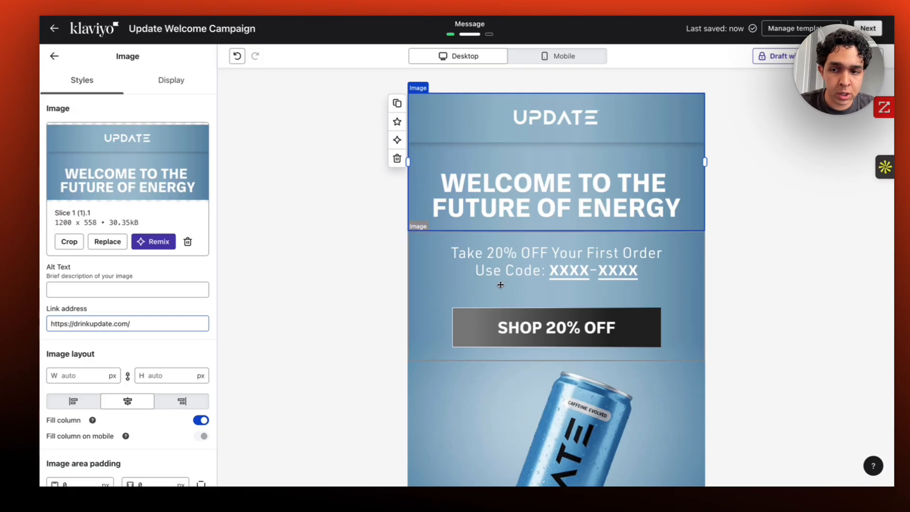
{"action": "left_click", "coordinate": [557, 287]}
{"action": "scroll", "coordinate": [557, 286], "scroll_direction": "down", "scroll_amount": 4}
{"action": "left_click", "coordinate": [557, 287]}
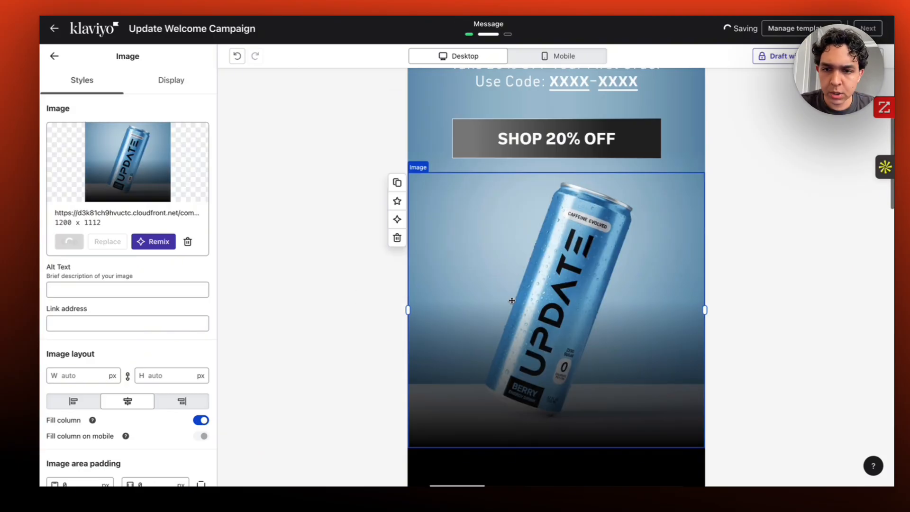
{"action": "left_click", "coordinate": [134, 322]}
{"action": "type", "text": "https://drinkupdate.com/"}
{"action": "scroll", "coordinate": [521, 285], "scroll_direction": "down", "scroll_amount": 3}
{"action": "left_click", "coordinate": [401, 325]}
{"action": "left_click", "coordinate": [162, 324]}
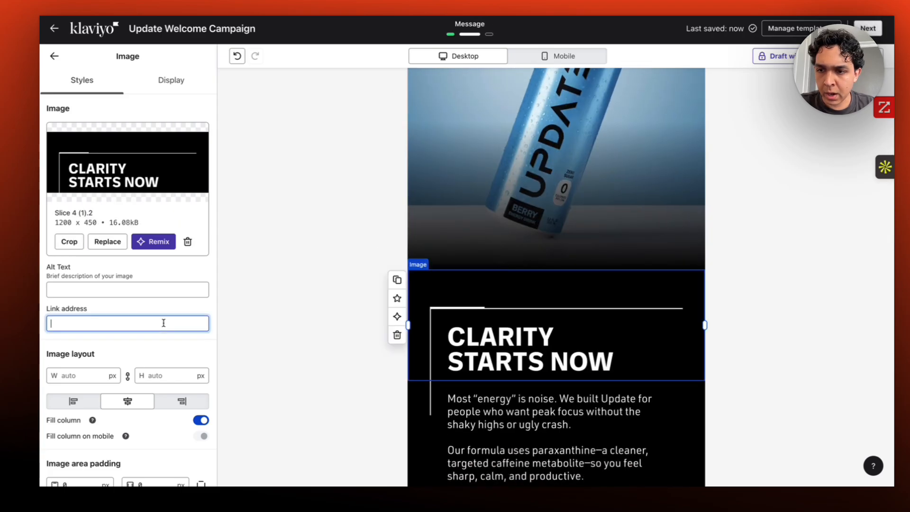
{"action": "type", "text": "https://drinkupdate.com/"}
{"action": "scroll", "coordinate": [521, 284], "scroll_direction": "down", "scroll_amount": 3}
{"action": "left_click", "coordinate": [521, 294]}
{"action": "left_click", "coordinate": [164, 323]}
{"action": "type", "text": "https://drinkupdate.com/"}
{"action": "scroll", "coordinate": [486, 337], "scroll_direction": "down", "scroll_amount": 2}
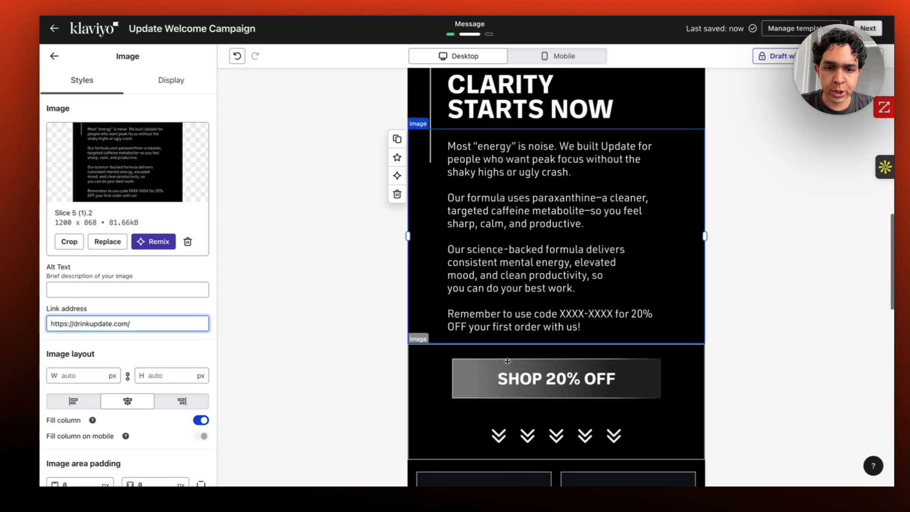
{"action": "left_click", "coordinate": [506, 362]}
{"action": "left_click", "coordinate": [132, 323]}
{"action": "type", "text": "https://drinkupdate.com/"}
{"action": "scroll", "coordinate": [442, 300], "scroll_direction": "down", "scroll_amount": 6}
{"action": "left_click", "coordinate": [442, 300]}
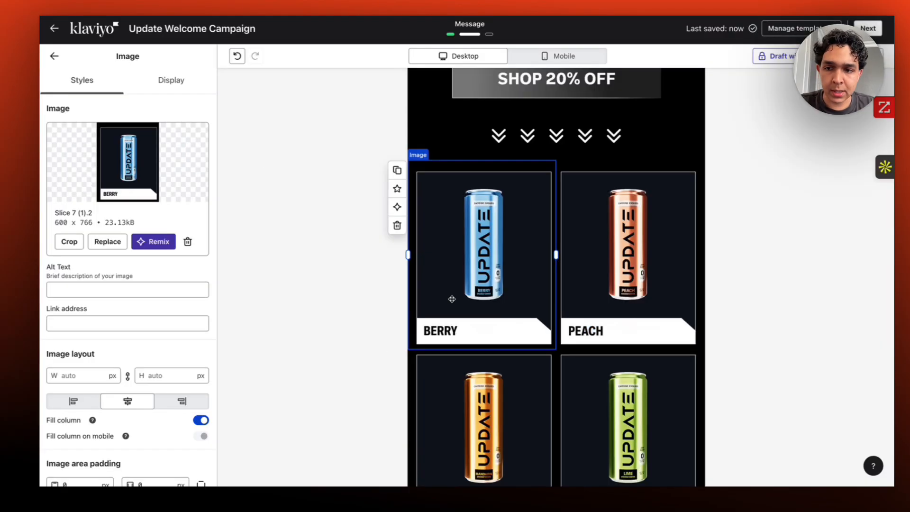
{"action": "left_click", "coordinate": [161, 325]}
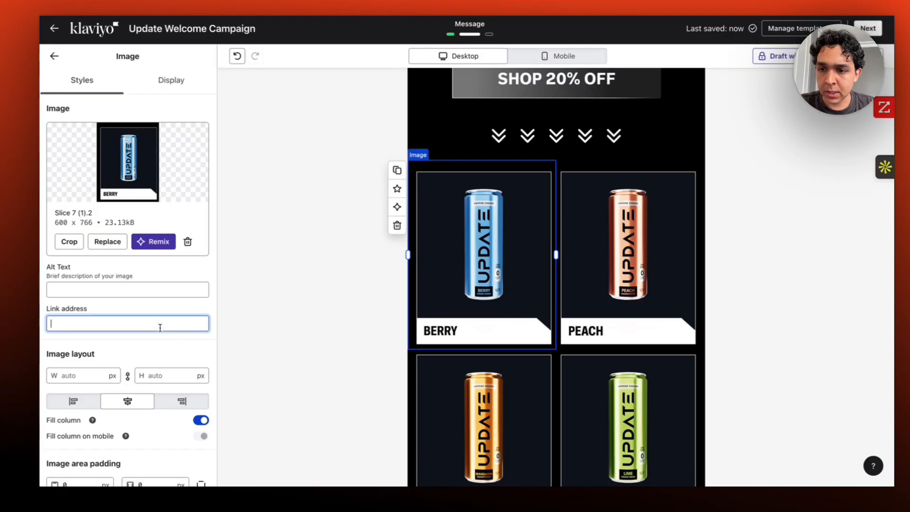
{"action": "type", "text": "https://drinkupdate.com/products/berry"}
{"action": "left_click", "coordinate": [568, 305]}
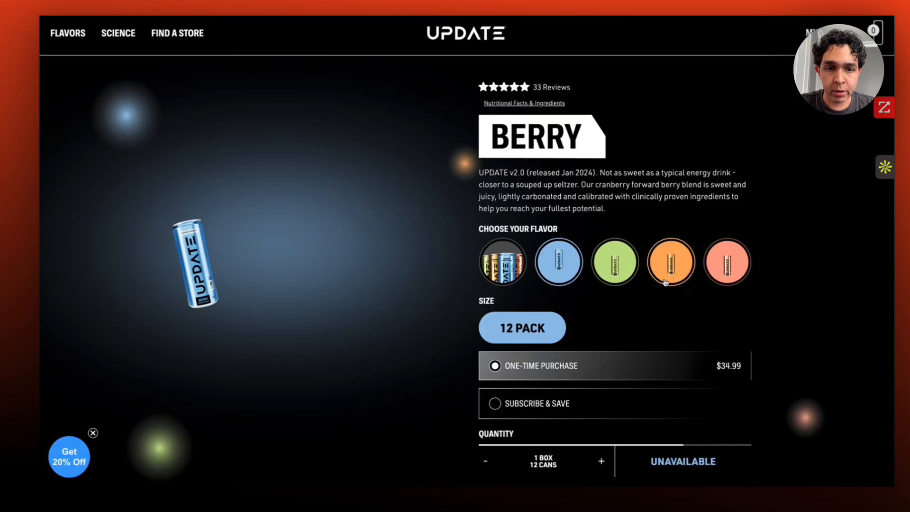
{"action": "left_click", "coordinate": [682, 265]}
{"action": "key", "text": "ctrl+l"}
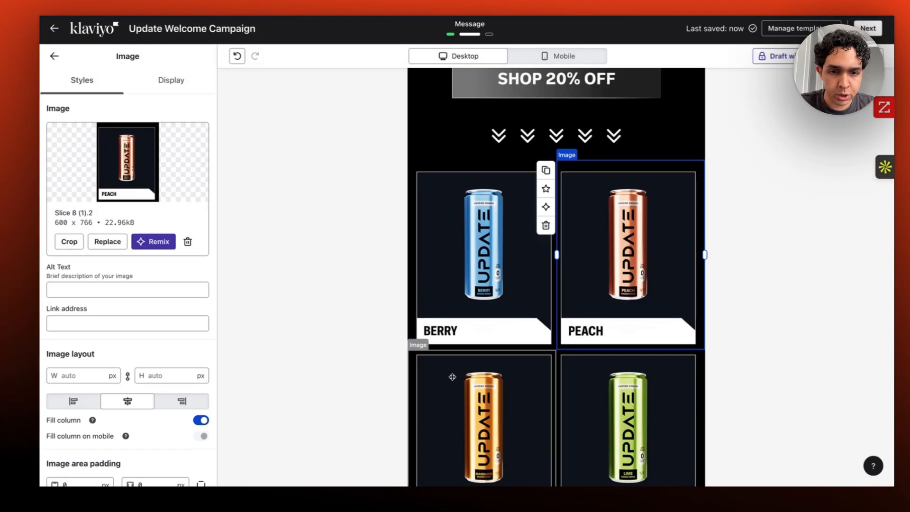
{"action": "scroll", "coordinate": [452, 377], "scroll_direction": "down", "scroll_amount": 3}
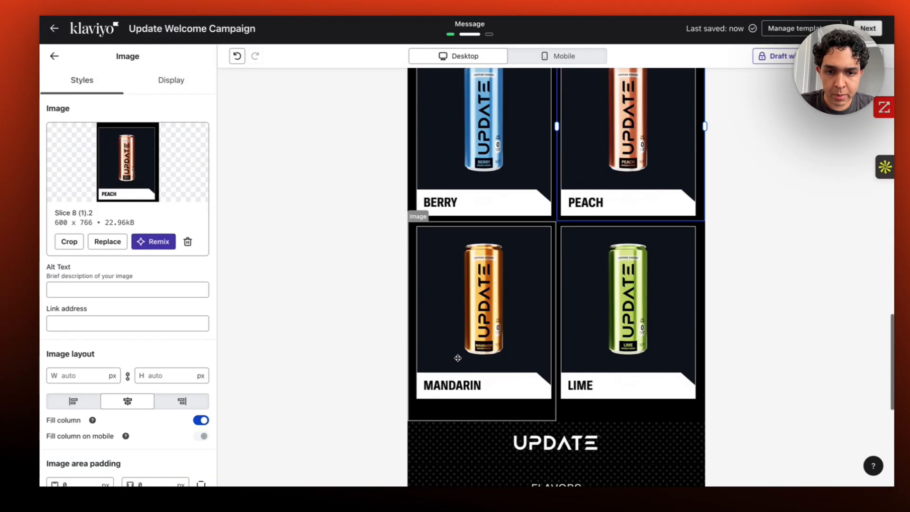
{"action": "left_click", "coordinate": [457, 357]}
{"action": "left_click", "coordinate": [157, 323]}
{"action": "type", "text": "https://drinkupdate.com/products/mandarin"}
{"action": "left_click", "coordinate": [600, 164]}
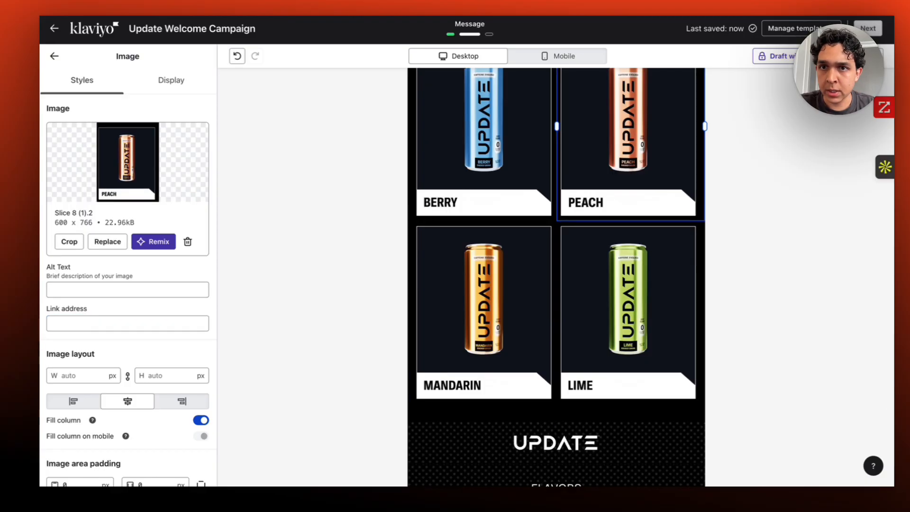
{"action": "key", "text": "ctrl+Tab"}
{"action": "left_click", "coordinate": [628, 303]}
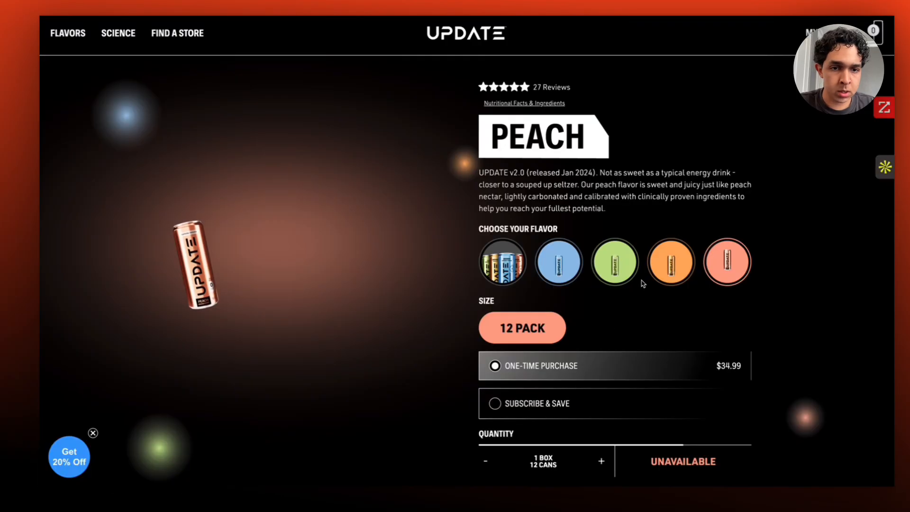
{"action": "left_click", "coordinate": [616, 263]}
{"action": "key", "text": "ctrl+l"}
{"action": "key", "text": "ctrl+shift+Tab"}
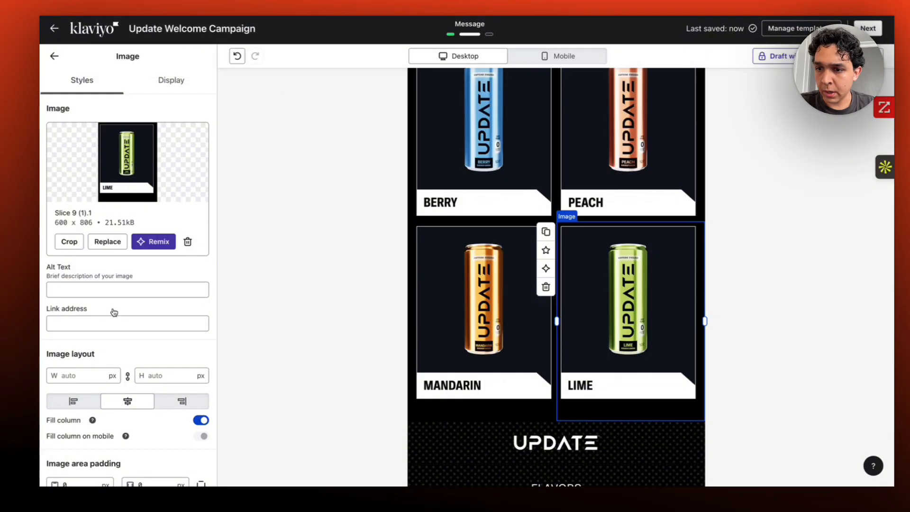
{"action": "left_click", "coordinate": [113, 320]}
{"action": "type", "text": "https://drinkupdate.com/products/lime"}
{"action": "scroll", "coordinate": [439, 297], "scroll_direction": "down", "scroll_amount": 3}
{"action": "left_click", "coordinate": [457, 308]}
{"action": "scroll", "coordinate": [488, 285], "scroll_direction": "up", "scroll_amount": 6}
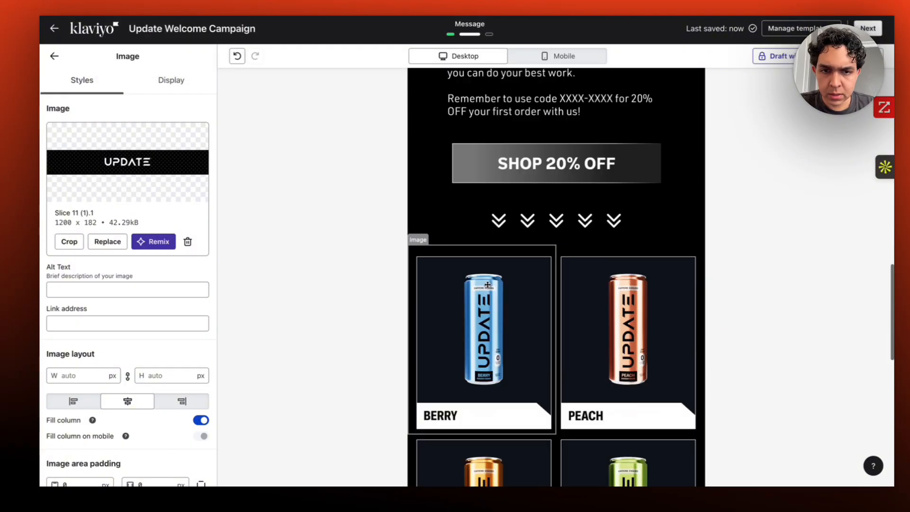
{"action": "left_click", "coordinate": [494, 333]}
{"action": "left_click", "coordinate": [475, 203]}
{"action": "left_click", "coordinate": [130, 323]}
{"action": "key", "text": "super+a"}
{"action": "key", "text": "super+c"}
{"action": "scroll", "coordinate": [413, 289], "scroll_direction": "down", "scroll_amount": 9}
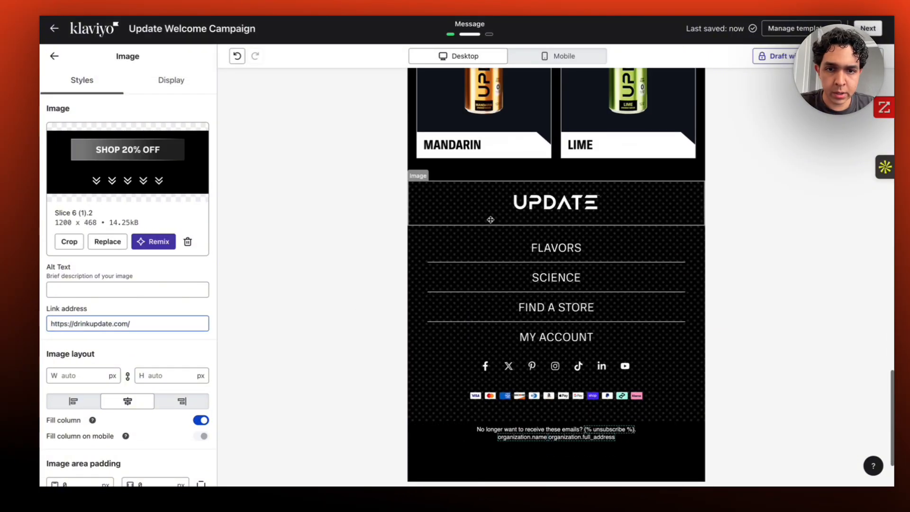
{"action": "left_click", "coordinate": [490, 220]}
{"action": "left_click", "coordinate": [138, 322]}
{"action": "key", "text": "super+v"}
{"action": "left_click", "coordinate": [503, 244]}
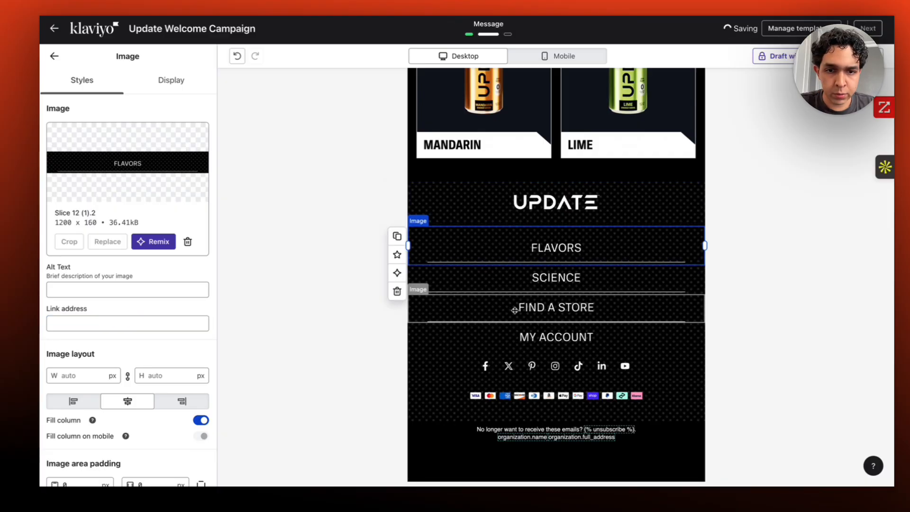
{"action": "left_click", "coordinate": [510, 342]}
{"action": "left_click", "coordinate": [497, 365]}
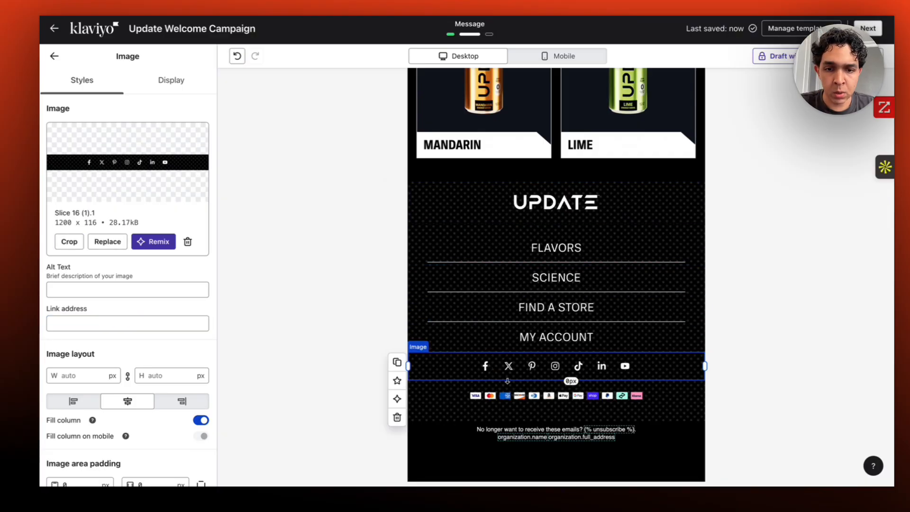
{"action": "left_click", "coordinate": [487, 393]}
{"action": "left_click", "coordinate": [178, 324]}
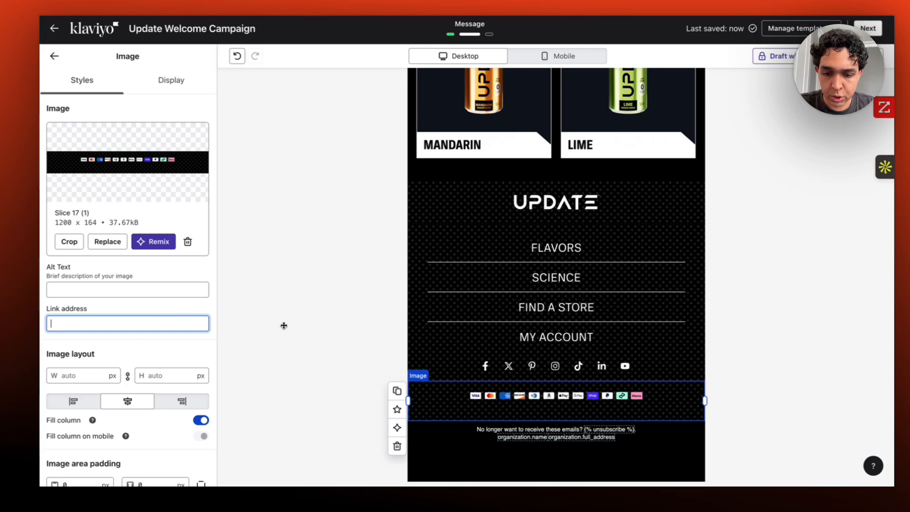
{"action": "key", "text": "super+v"}
{"action": "left_click", "coordinate": [503, 364]}
{"action": "left_click", "coordinate": [170, 323]}
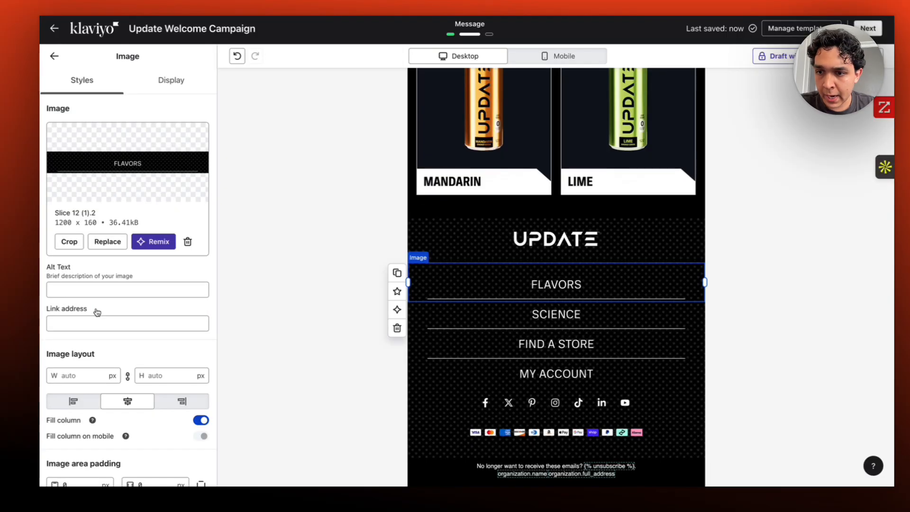
{"action": "left_click", "coordinate": [97, 323]}
{"action": "left_click", "coordinate": [450, 313]}
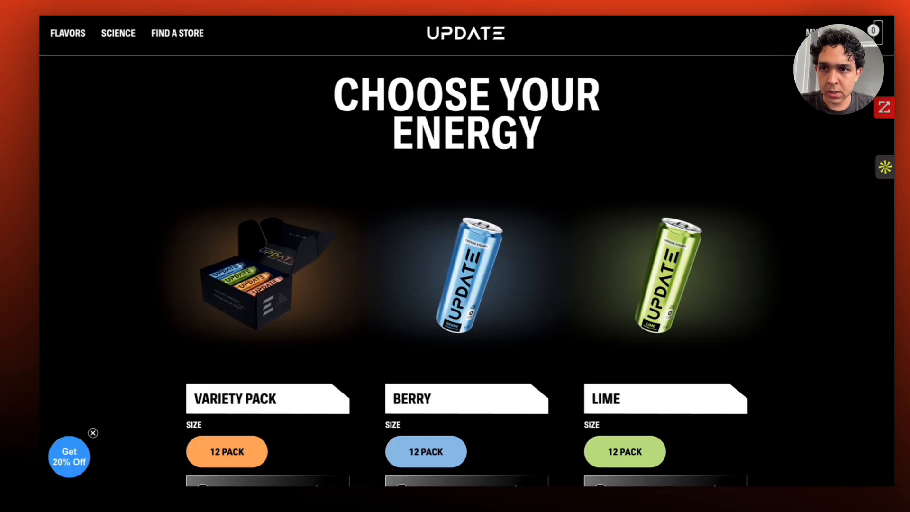
{"action": "left_click", "coordinate": [111, 38]}
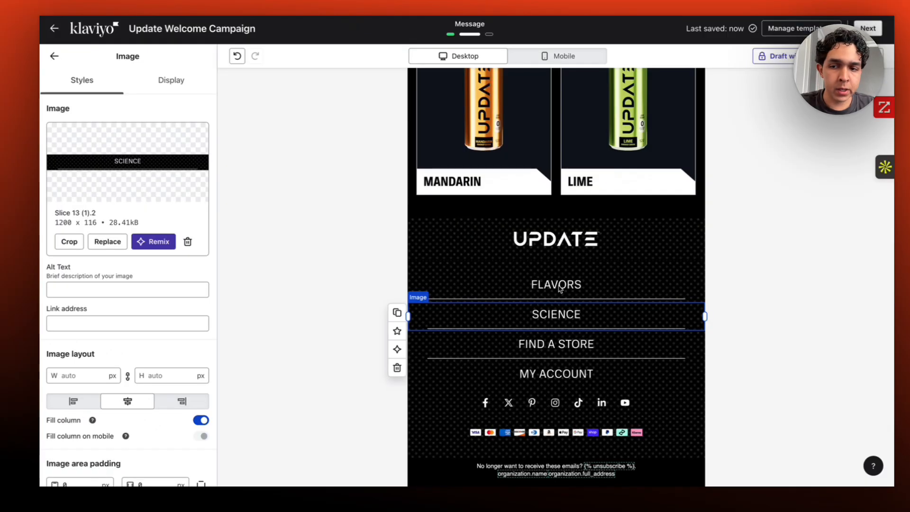
{"action": "type", "text": "https://drinkupdate.com/pages/science"}
{"action": "left_click", "coordinate": [463, 353]}
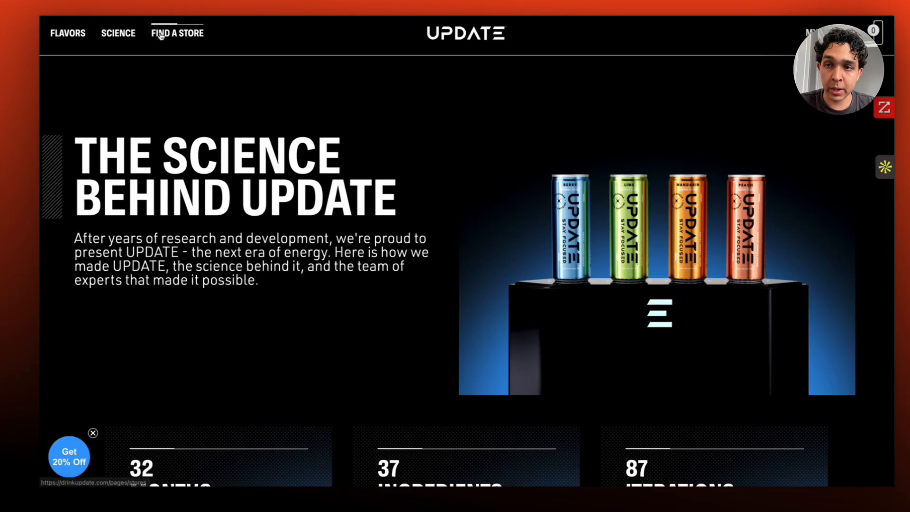
{"action": "left_click", "coordinate": [154, 33]}
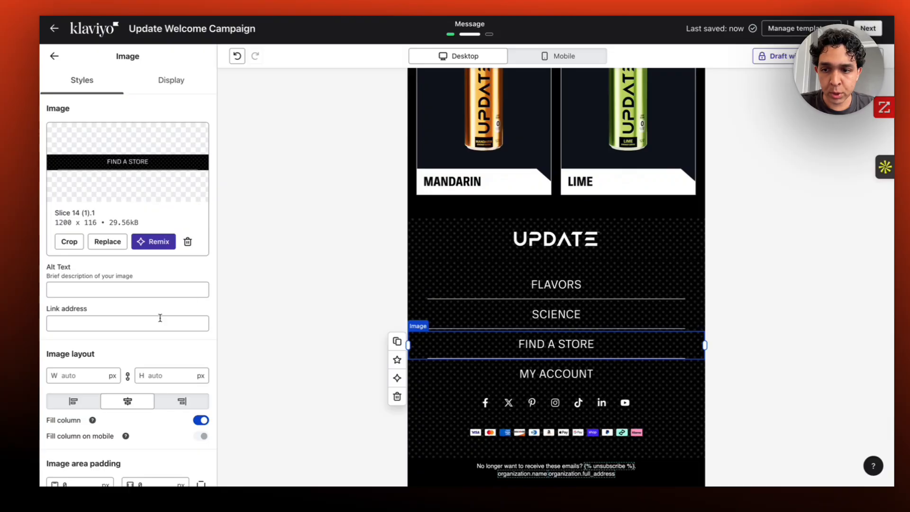
{"action": "left_click", "coordinate": [160, 323]}
{"action": "type", "text": "https://drinkupdate.com/pages/stores"}
{"action": "left_click", "coordinate": [507, 379]}
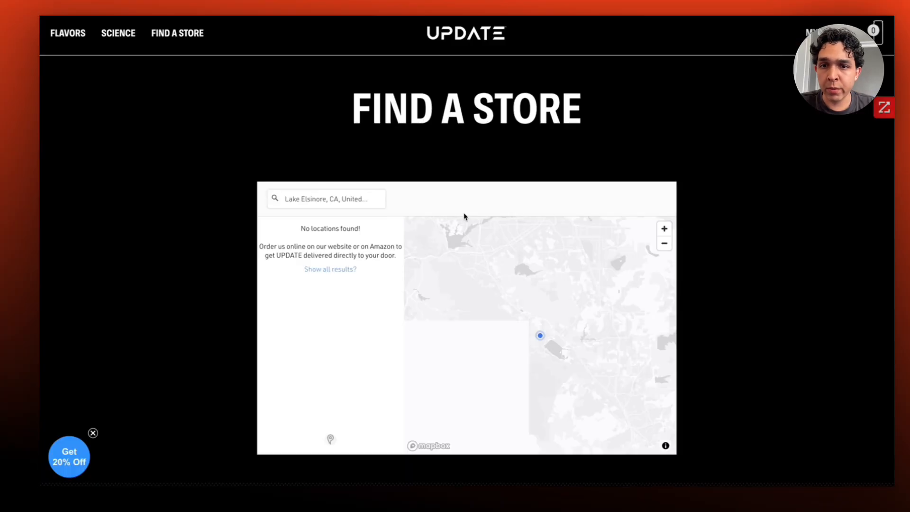
{"action": "left_click", "coordinate": [807, 36]}
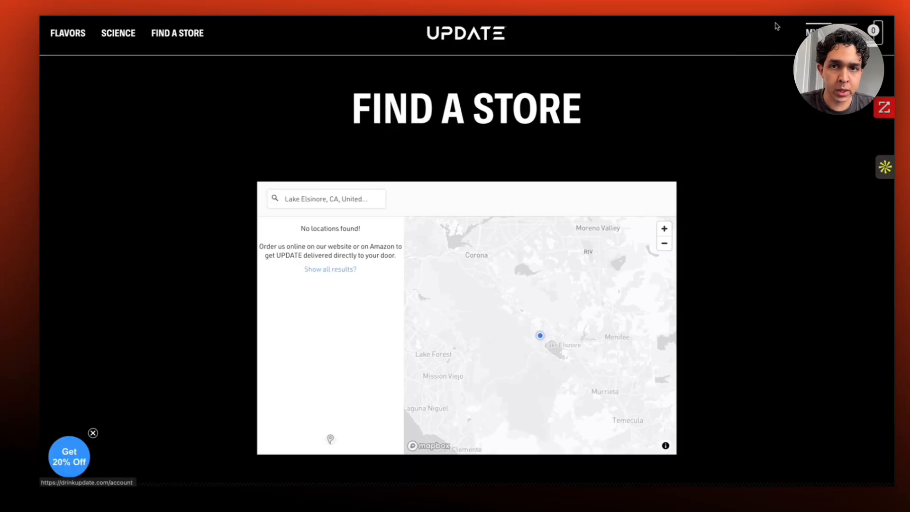
{"action": "key", "text": "super+l"}
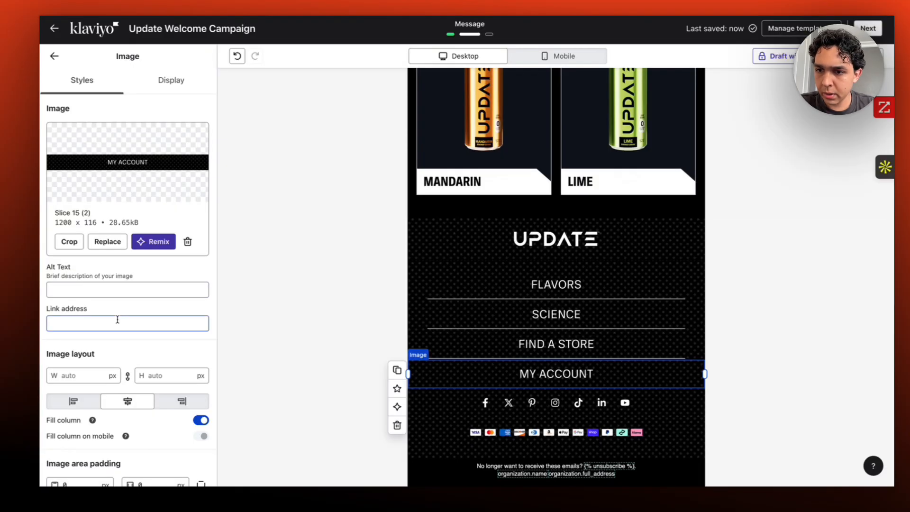
{"action": "type", "text": "date.com/account/login?return_url=%2Faccount"}
Select the "Welcome to the Future of Energy" image at the start of the email and open its alt text for editing.
{"action": "scroll", "coordinate": [514, 273], "scroll_direction": "up", "scroll_amount": 10}
{"action": "scroll", "coordinate": [515, 273], "scroll_direction": "up", "scroll_amount": 3}
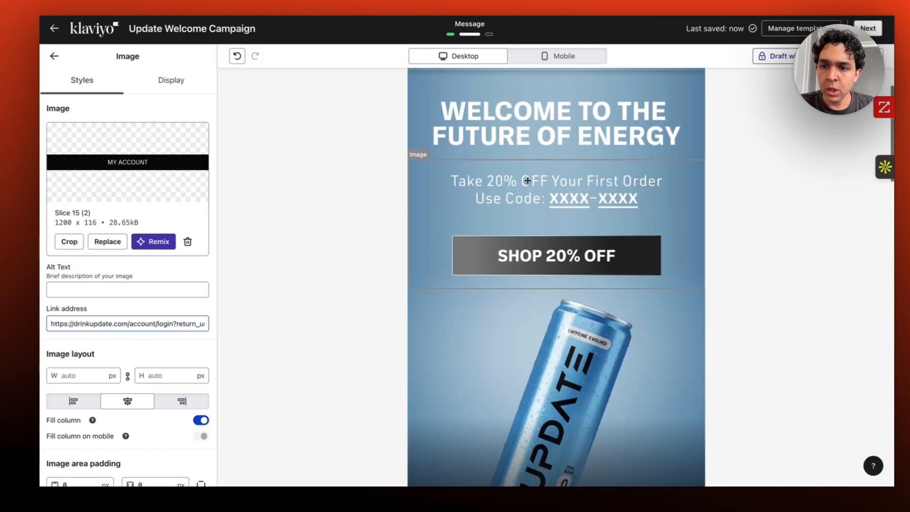
{"action": "left_click", "coordinate": [417, 142]}
{"action": "scroll", "coordinate": [507, 261], "scroll_direction": "down", "scroll_amount": 5}
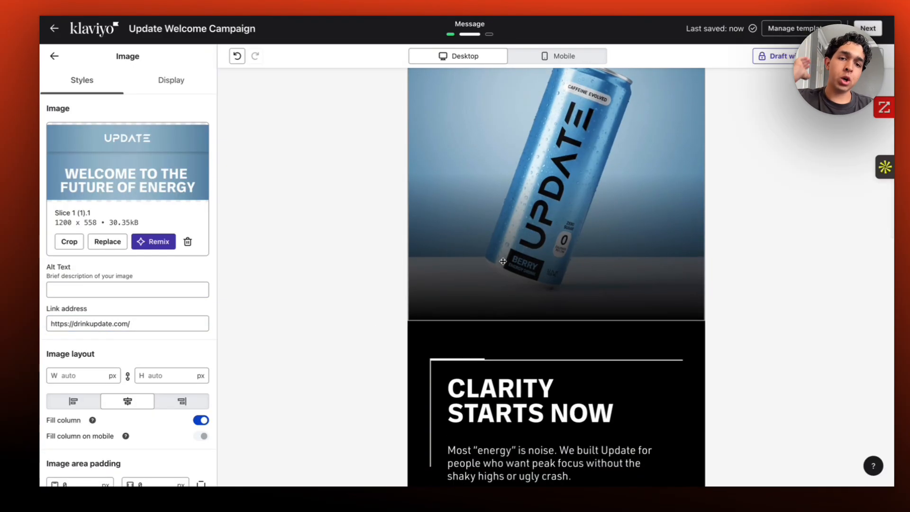
{"action": "scroll", "coordinate": [503, 261], "scroll_direction": "up", "scroll_amount": 5}
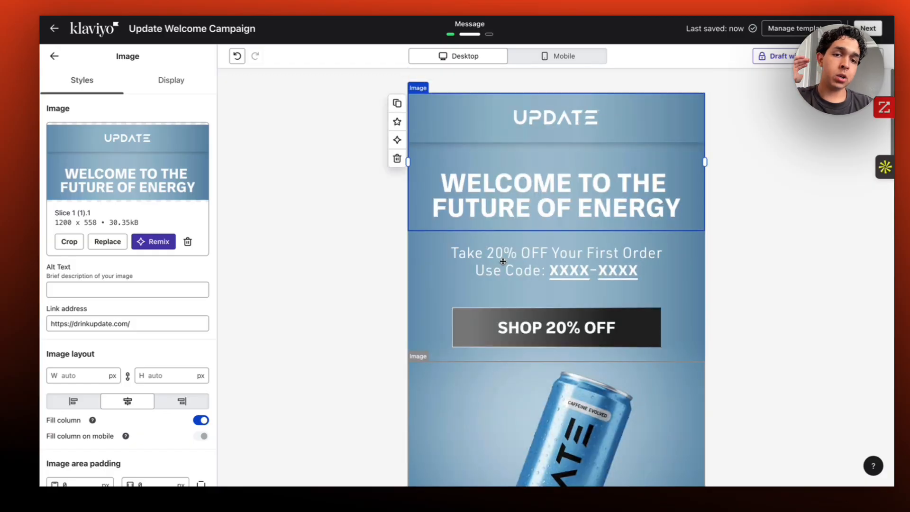
{"action": "left_click", "coordinate": [96, 290]}
{"action": "left_click", "coordinate": [585, 201]}
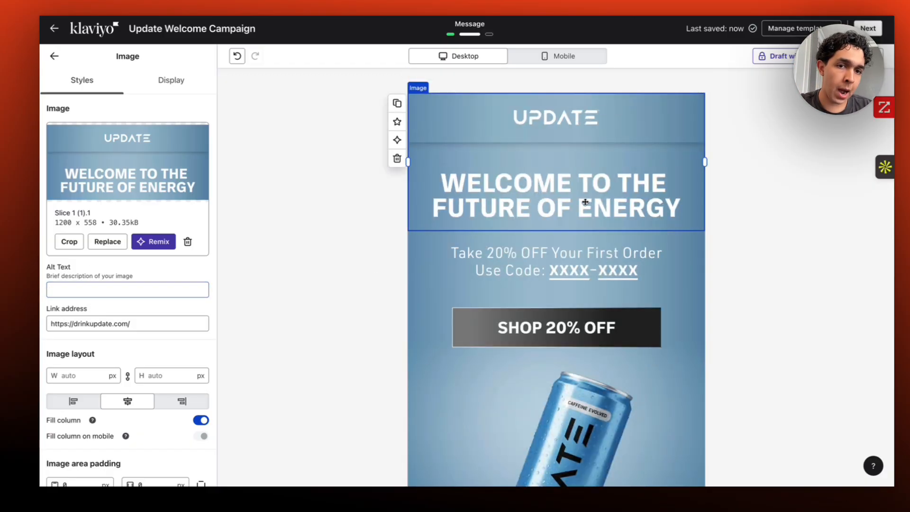
{"action": "left_click", "coordinate": [142, 290]}
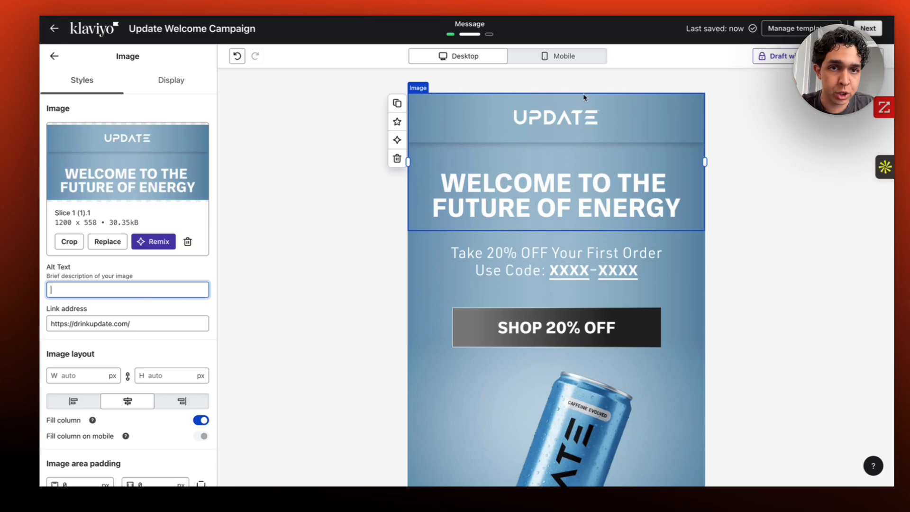
Take the Klaviyo editor out of full screen and arrange the Figma design window beside it so both are visible.
{"action": "key", "text": "ctrl+super+f"}
{"action": "left_click_drag", "start_coordinate": [886, 77], "coordinate": [537, 106]}
{"action": "left_click", "coordinate": [553, 58]}
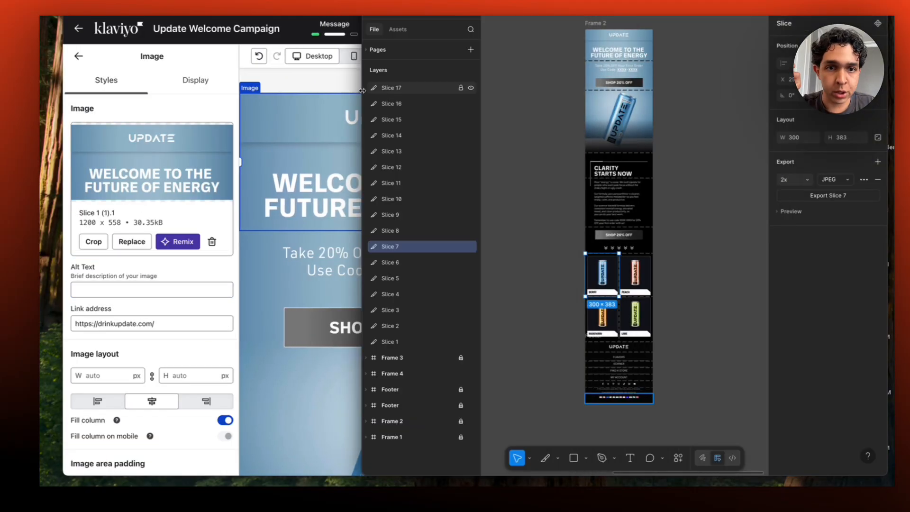
{"action": "left_click_drag", "start_coordinate": [362, 90], "coordinate": [442, 91]}
Delete all the slices, Slice 1 to Slice 17, over the email design in Figma.
{"action": "left_click", "coordinate": [615, 98]}
{"action": "scroll", "coordinate": [639, 109], "scroll_direction": "up", "scroll_amount": 5}
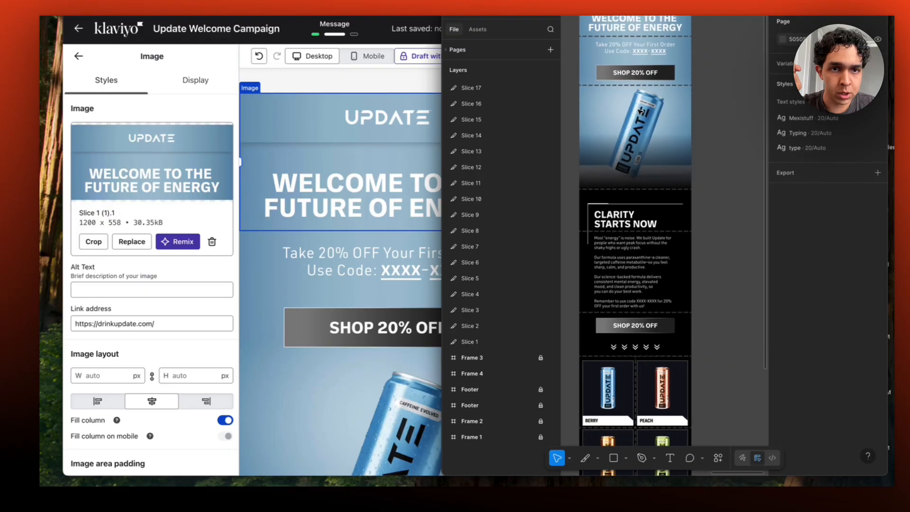
{"action": "scroll", "coordinate": [640, 112], "scroll_direction": "down", "scroll_amount": 3}
{"action": "left_click_drag", "start_coordinate": [586, 51], "coordinate": [690, 349]}
{"action": "key", "text": "Delete"}
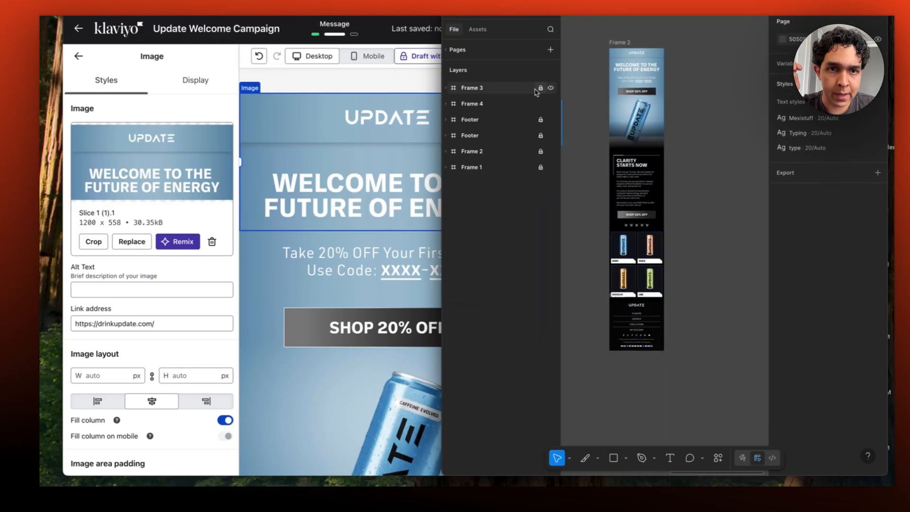
Unlock Frame 2 in Figma and copy its headline "Welcome to the Future of Energy" into the first Klaviyo image's alt text.
{"action": "left_click", "coordinate": [541, 152]}
{"action": "left_click", "coordinate": [620, 137]}
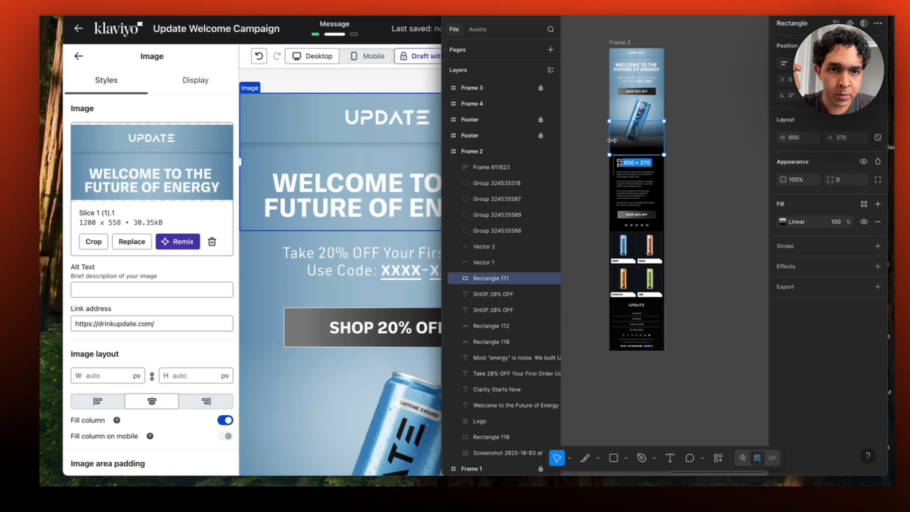
{"action": "scroll", "coordinate": [639, 81], "scroll_direction": "up", "scroll_amount": 5}
{"action": "left_click", "coordinate": [650, 72]}
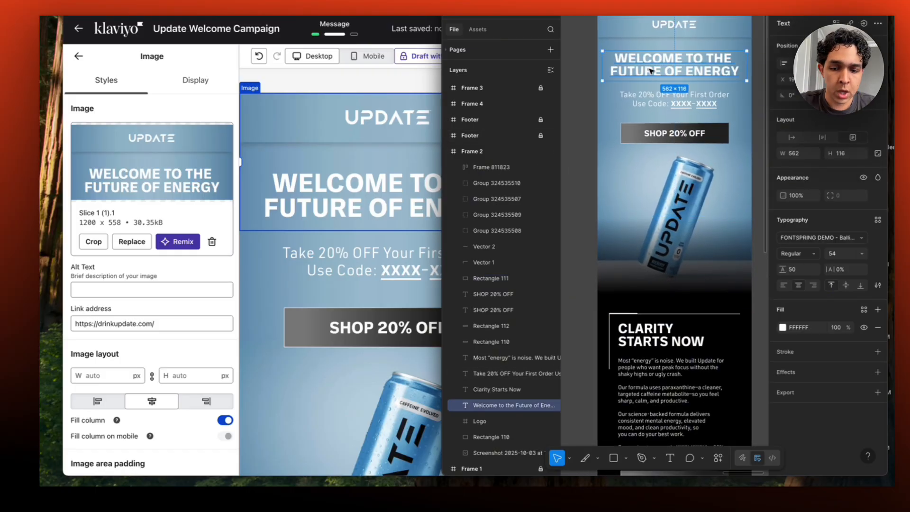
{"action": "left_click", "coordinate": [142, 289]}
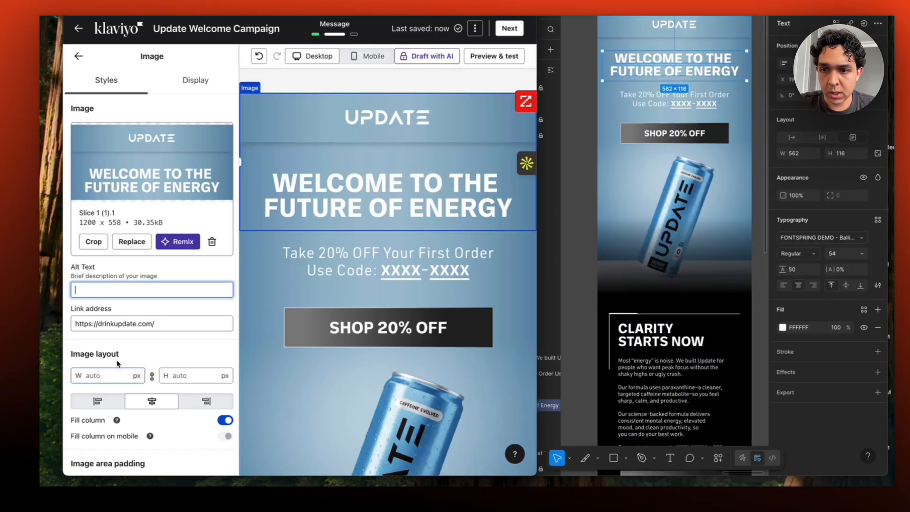
Copy the offer and button text from Figma and set the second image's alt text to "Take 20% OFF Your First Order Use Code: XXXX-XXXX SHOP 20% OFF".
{"action": "left_click", "coordinate": [443, 302]}
{"action": "left_click", "coordinate": [647, 98]}
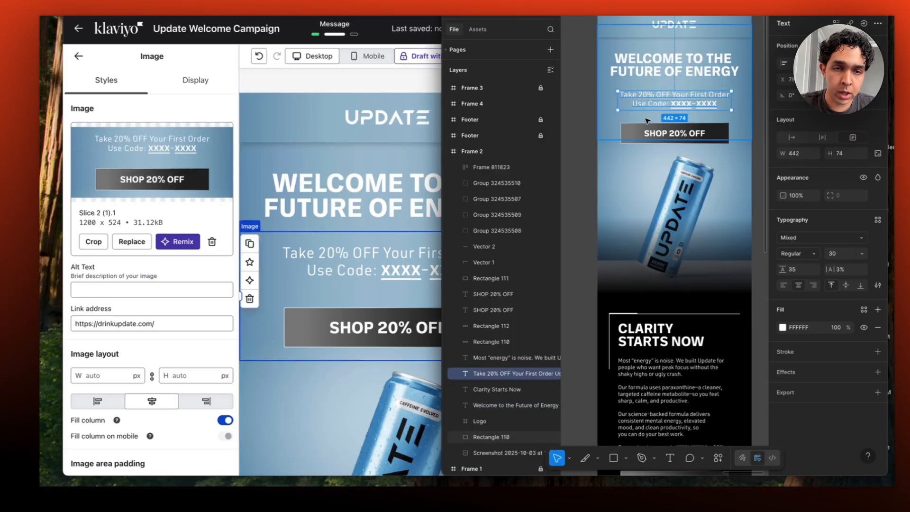
{"action": "left_click", "coordinate": [655, 134], "text": "shift"}
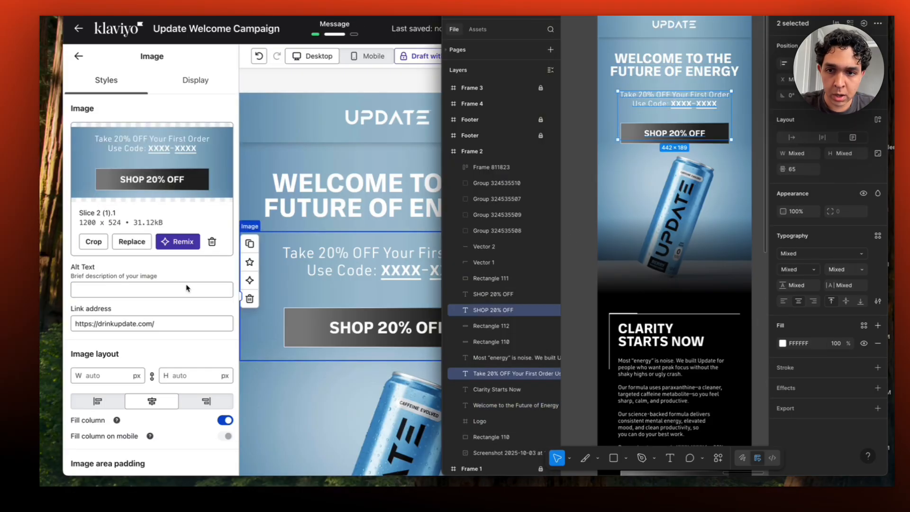
{"action": "left_click", "coordinate": [126, 289]}
{"action": "left_click", "coordinate": [126, 290]}
{"action": "type", "text": "Take 20% OFF Your First Order Use Code: XXXX-XXXX SHOP 20% OFF"}
{"action": "left_click_drag", "start_coordinate": [169, 290], "coordinate": [48, 290]}
{"action": "left_click", "coordinate": [344, 316]}
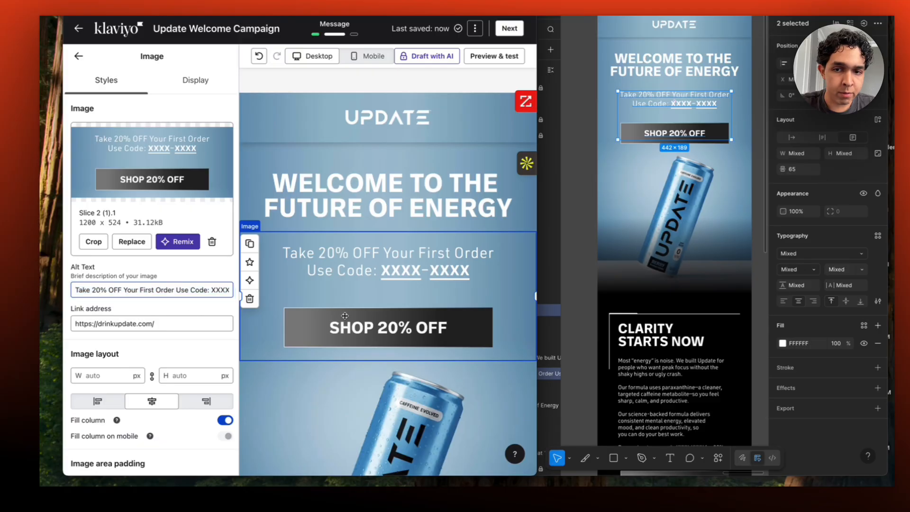
Copy the "Clarity Starts Now" headline from Figma into the alt text of the matching image below the can in Klaviyo.
{"action": "scroll", "coordinate": [336, 234], "scroll_direction": "down", "scroll_amount": 5}
{"action": "left_click", "coordinate": [341, 251]}
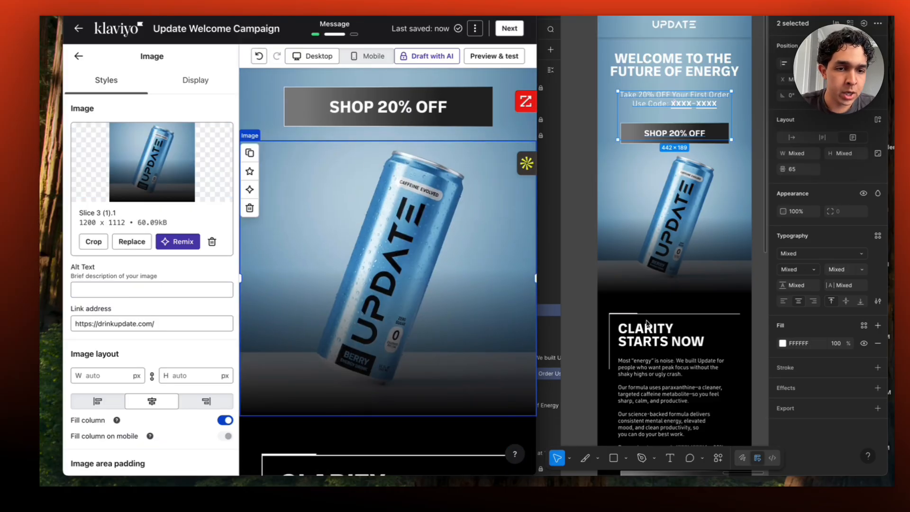
{"action": "left_click", "coordinate": [651, 339]}
{"action": "left_click", "coordinate": [297, 348]}
{"action": "left_click", "coordinate": [328, 438]}
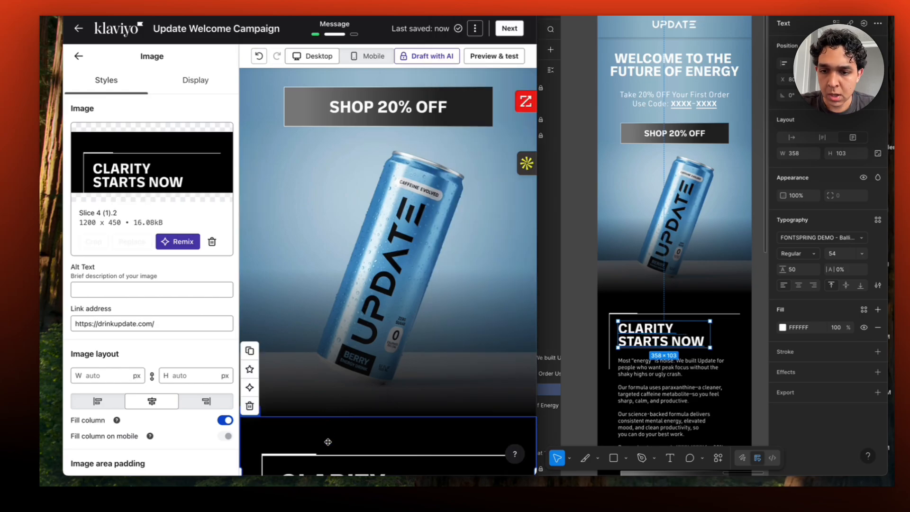
{"action": "left_click", "coordinate": [144, 294]}
{"action": "type", "text": "Clarity  Starts Now"}
Deselect the headline in Figma and return the Klaviyo editor to full screen.
{"action": "left_click", "coordinate": [610, 267]}
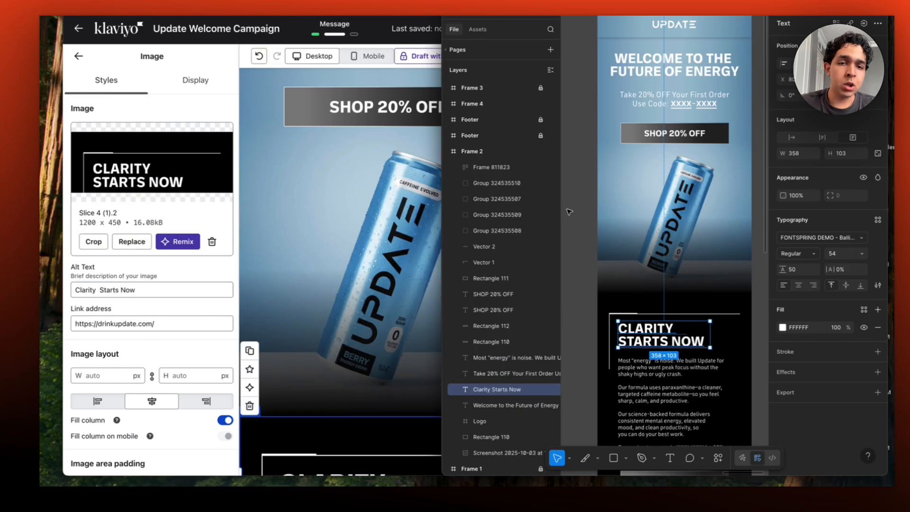
{"action": "left_click", "coordinate": [569, 210]}
{"action": "left_click", "coordinate": [375, 116]}
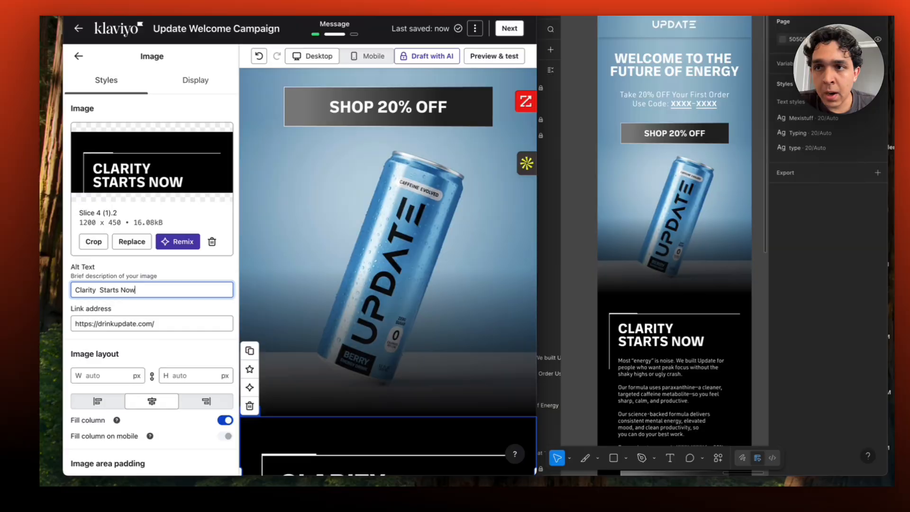
{"action": "left_click", "coordinate": [579, 207]}
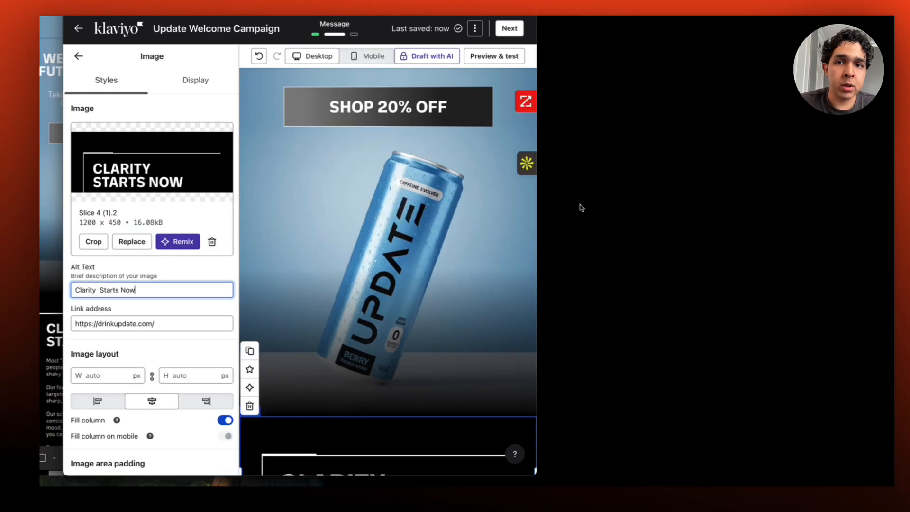
{"action": "key", "text": "ctrl+super+f"}
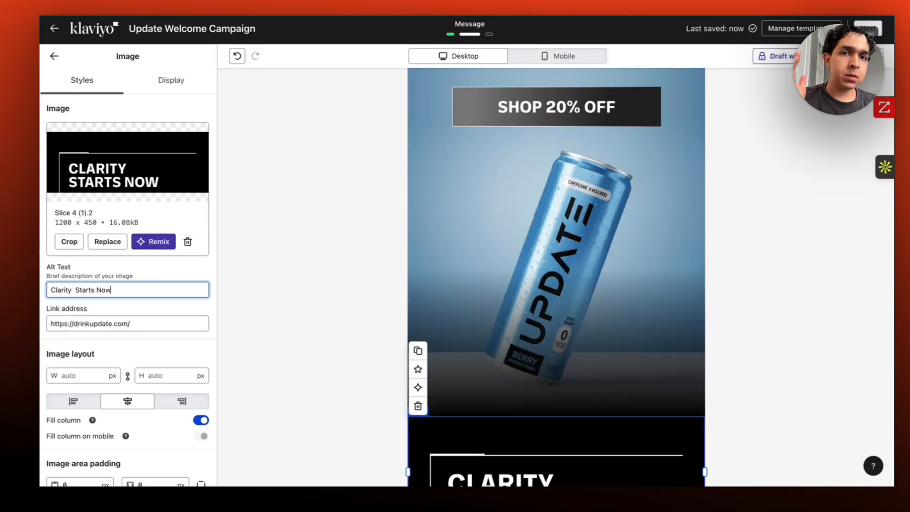
Open the campaign's preview mode and send a test email to the saved recipient address.
{"action": "left_click", "coordinate": [801, 79]}
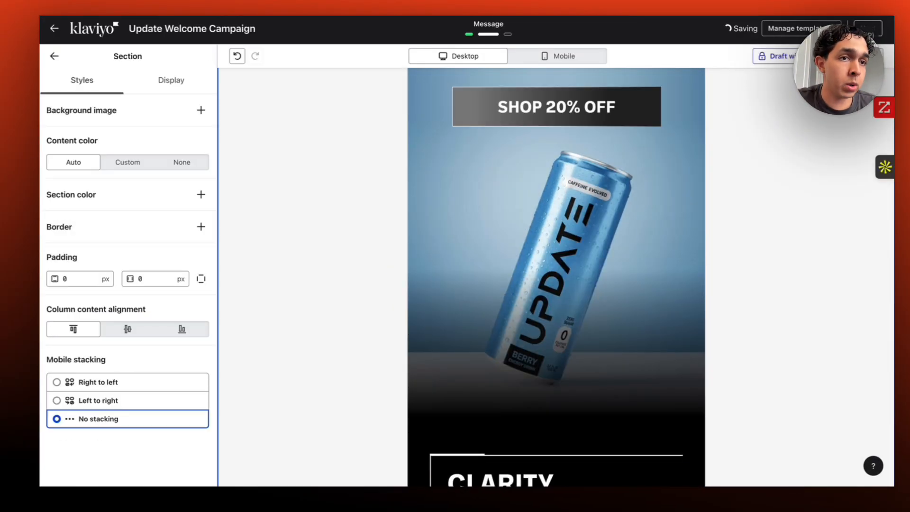
{"action": "left_click", "coordinate": [849, 56]}
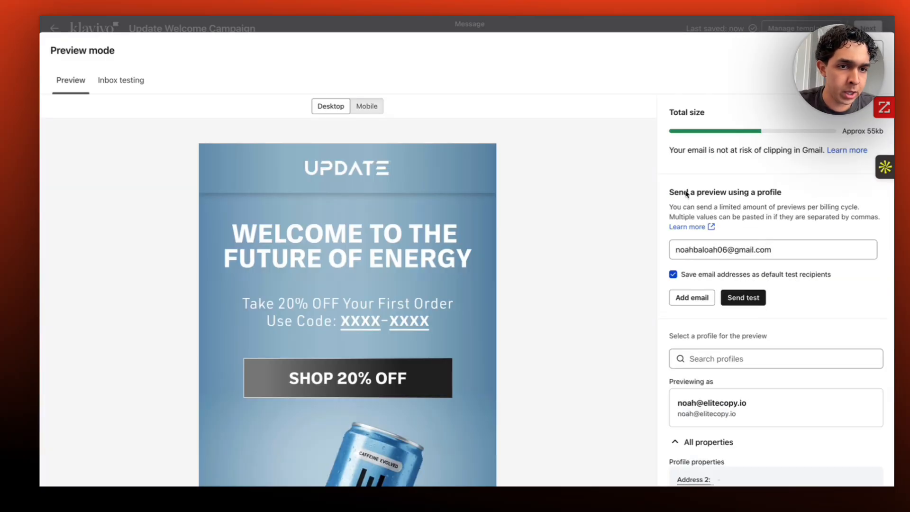
{"action": "double_click", "coordinate": [734, 250]}
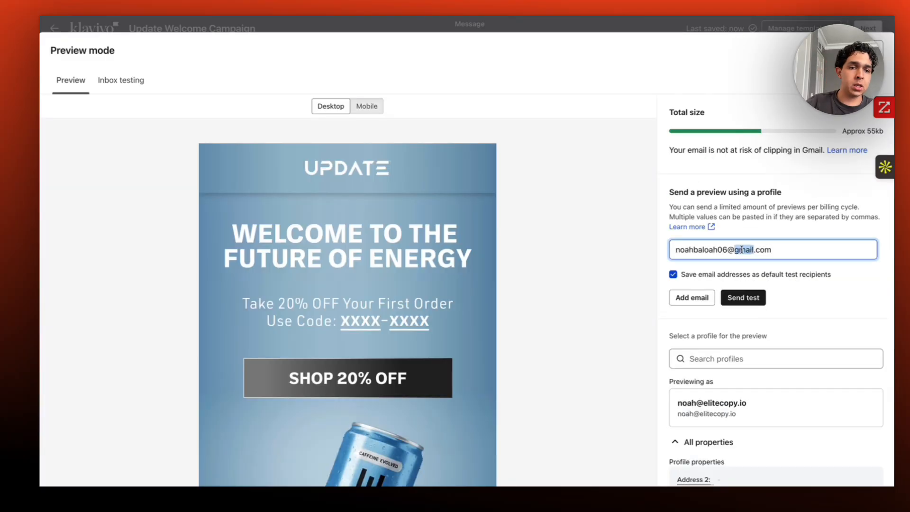
{"action": "left_click", "coordinate": [784, 250]}
{"action": "left_click", "coordinate": [749, 298]}
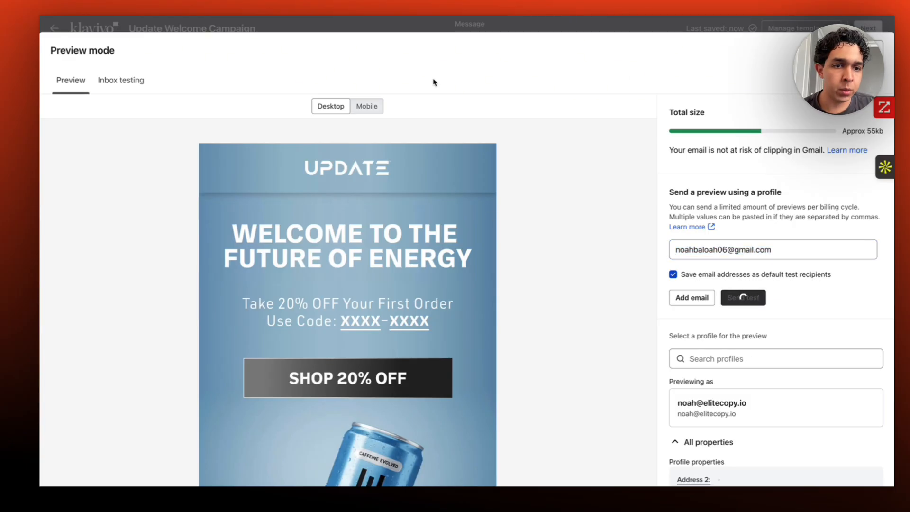
Switch to Gmail in a new browser tab and open the "Welcome In!!" test email among the promotions.
{"action": "key", "text": "super+t"}
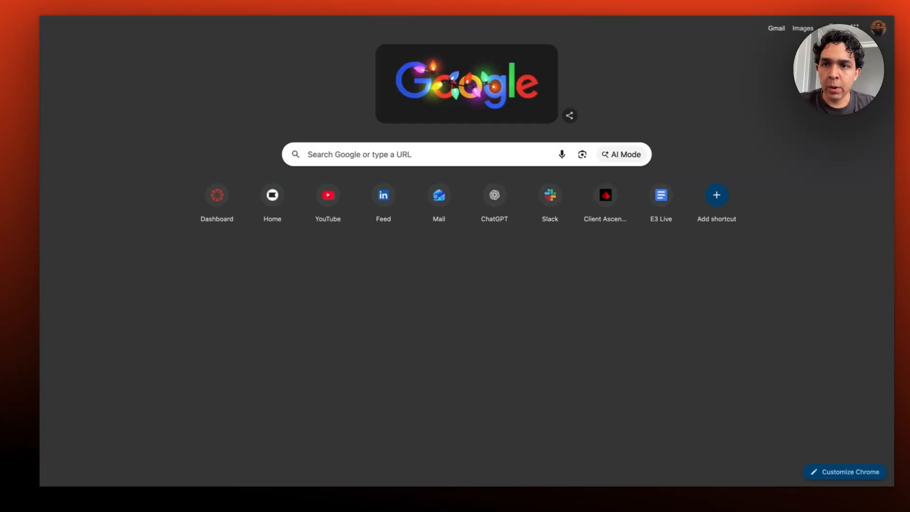
{"action": "left_click", "coordinate": [439, 194]}
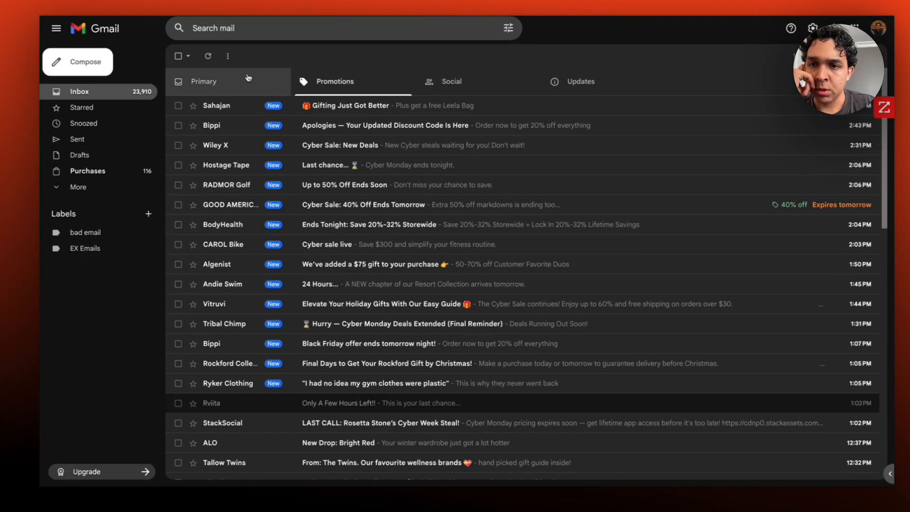
{"action": "left_click", "coordinate": [208, 82]}
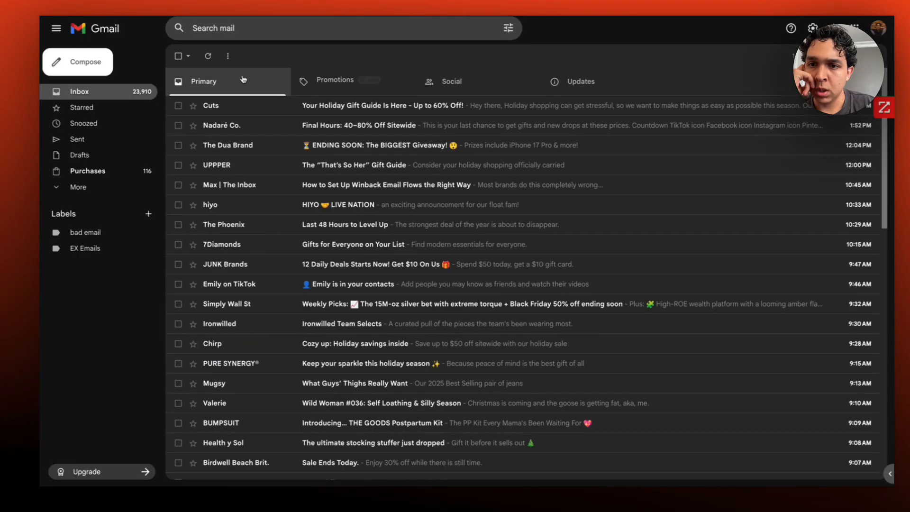
{"action": "left_click", "coordinate": [359, 91]}
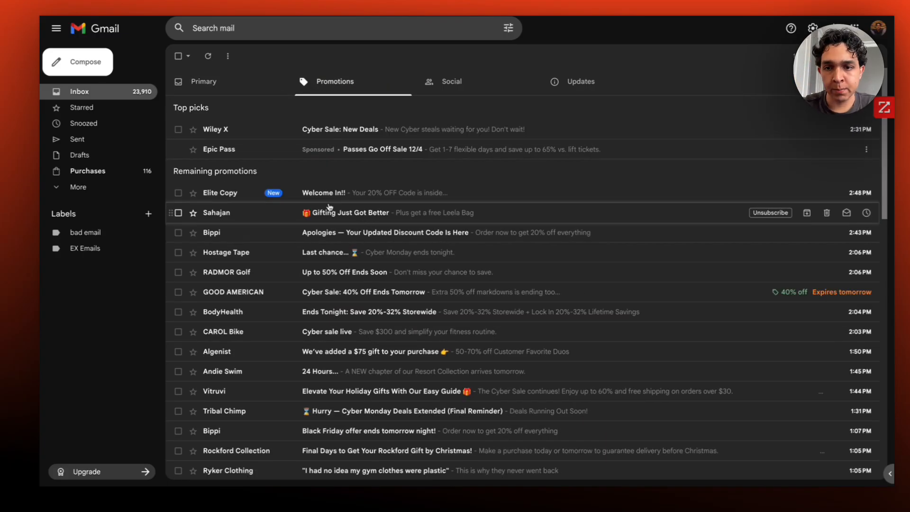
{"action": "left_click", "coordinate": [372, 196]}
Review the whole test email's layout and test the link behind its "SHOP 20% OFF" button.
{"action": "scroll", "coordinate": [515, 286], "scroll_direction": "down", "scroll_amount": 10}
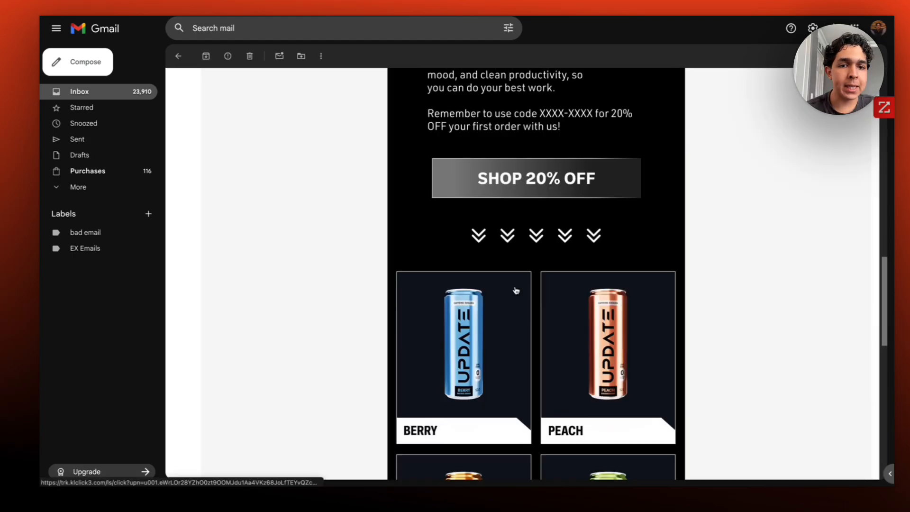
{"action": "scroll", "coordinate": [513, 290], "scroll_direction": "up", "scroll_amount": 10}
{"action": "scroll", "coordinate": [521, 331], "scroll_direction": "down", "scroll_amount": 15}
{"action": "scroll", "coordinate": [544, 383], "scroll_direction": "up", "scroll_amount": 15}
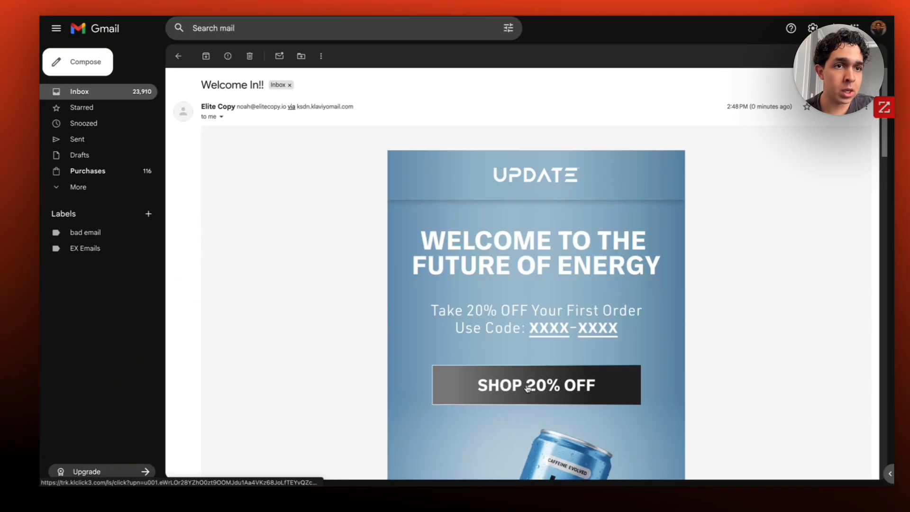
{"action": "left_click", "coordinate": [528, 389]}
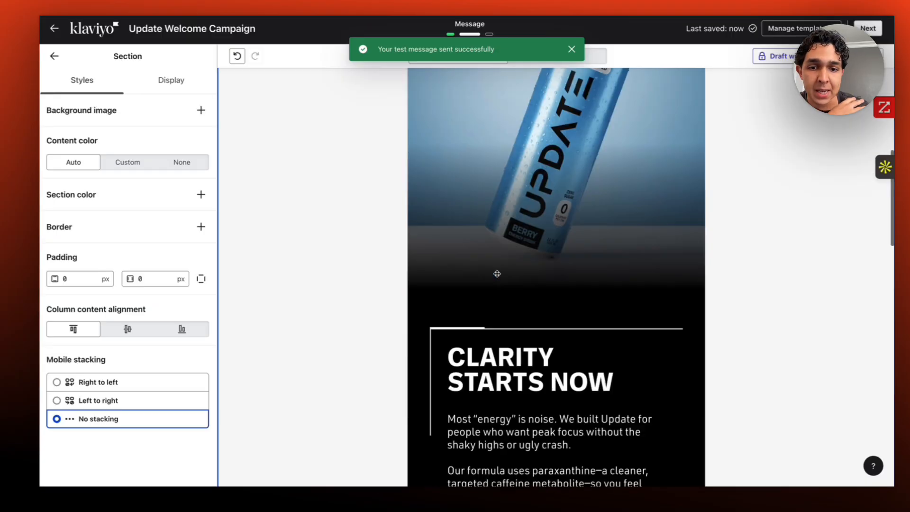
Save the email's footer section in Klaviyo as universal content named "Campaign Footer".
{"action": "scroll", "coordinate": [496, 273], "scroll_direction": "down", "scroll_amount": 10}
{"action": "left_click", "coordinate": [258, 270]}
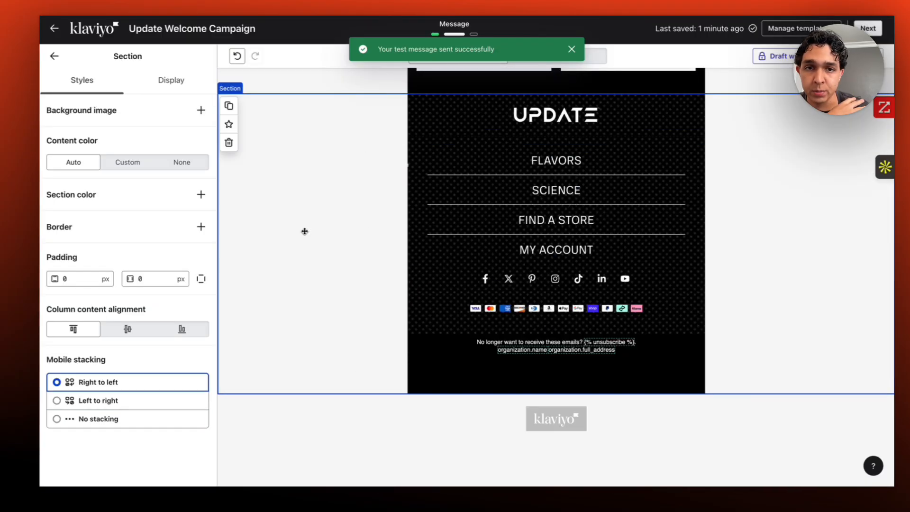
{"action": "left_click", "coordinate": [228, 125]}
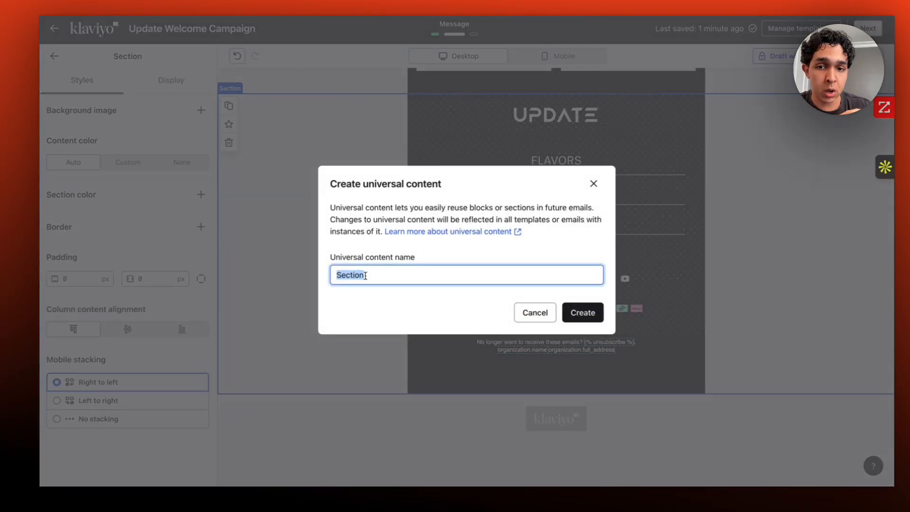
{"action": "type", "text": "Footer"}
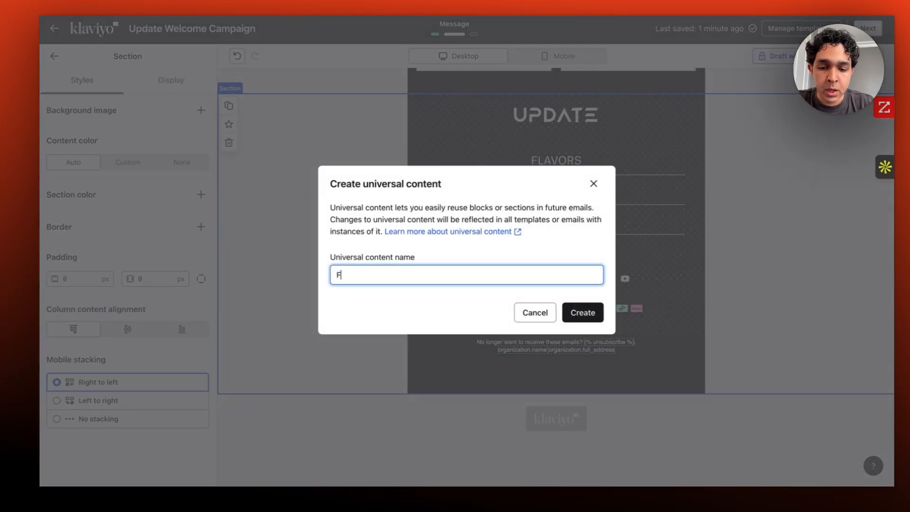
{"action": "left_click", "coordinate": [335, 275]}
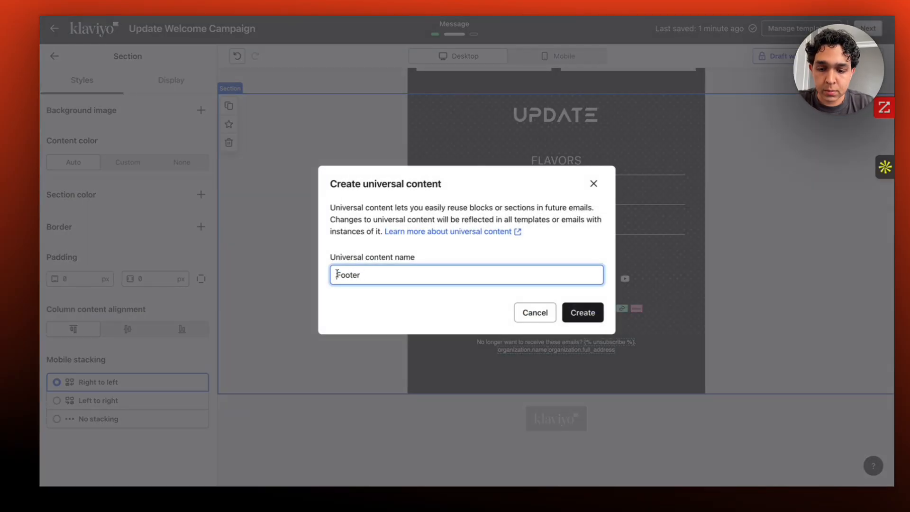
{"action": "type", "text": "Campaign"}
{"action": "key", "text": "Return"}
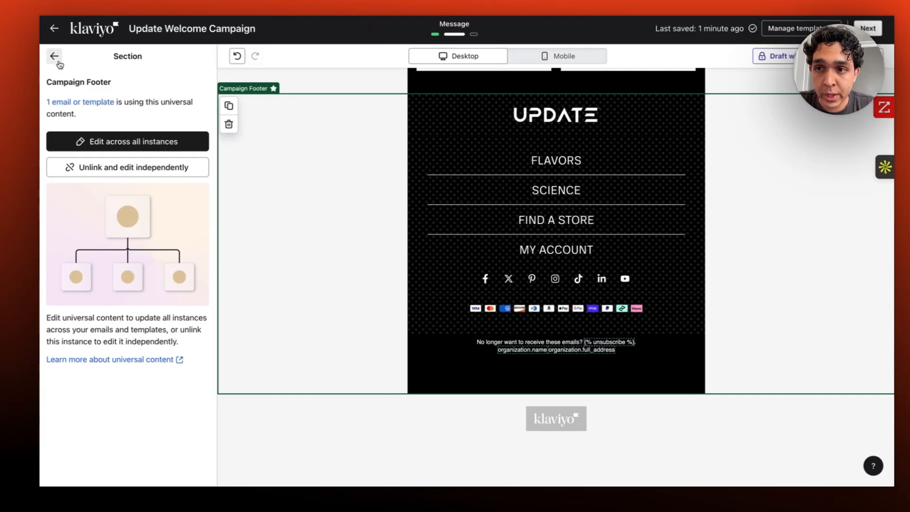
Try adding the universal Campaign Footer beneath the existing footer, and delete the duplicate section.
{"action": "left_click", "coordinate": [49, 57]}
{"action": "left_click", "coordinate": [190, 85]}
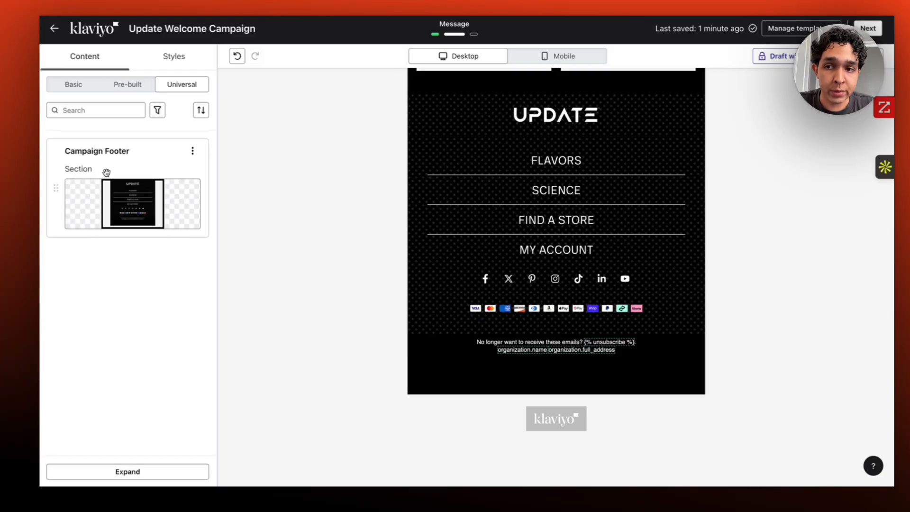
{"action": "left_click_drag", "start_coordinate": [55, 188], "coordinate": [472, 365]}
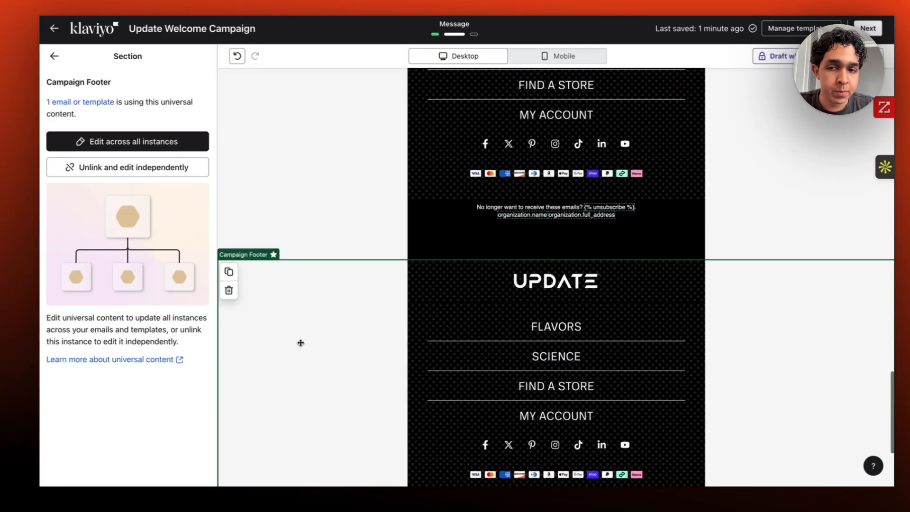
{"action": "left_click", "coordinate": [229, 289]}
{"action": "scroll", "coordinate": [385, 286], "scroll_direction": "up", "scroll_amount": 2}
{"action": "scroll", "coordinate": [384, 287], "scroll_direction": "up", "scroll_amount": 15}
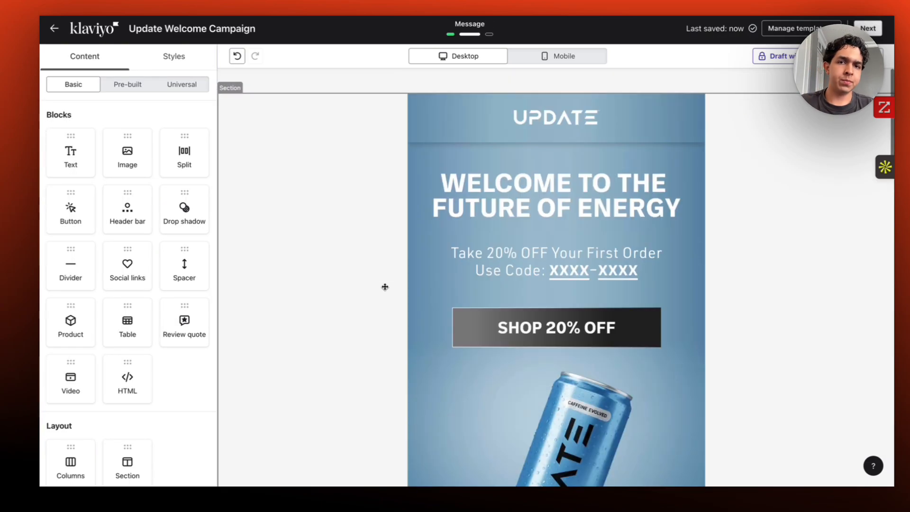